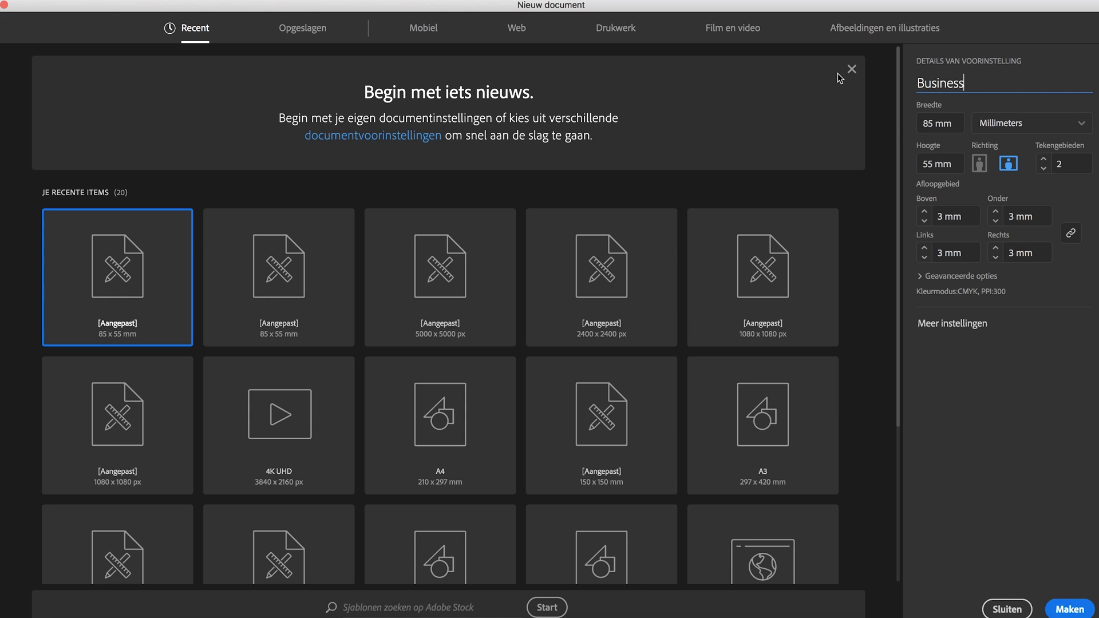
Step: Enter 85 mm width, 55 mm height, 3 mm bleed and 2 artboards, then create the document
click(925, 122)
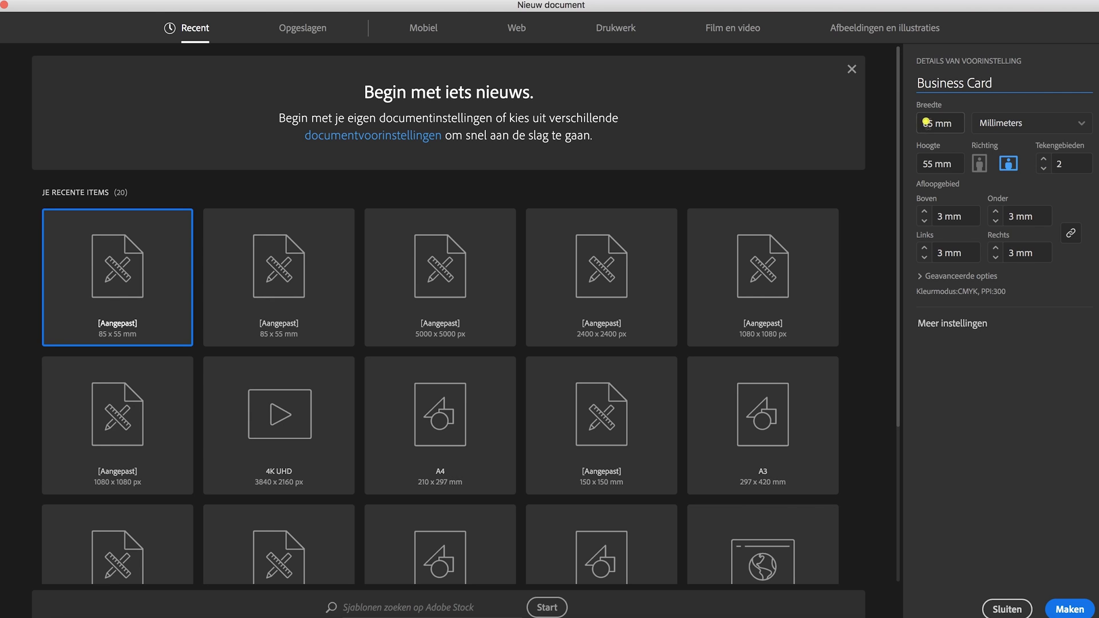
triple_click(959, 124)
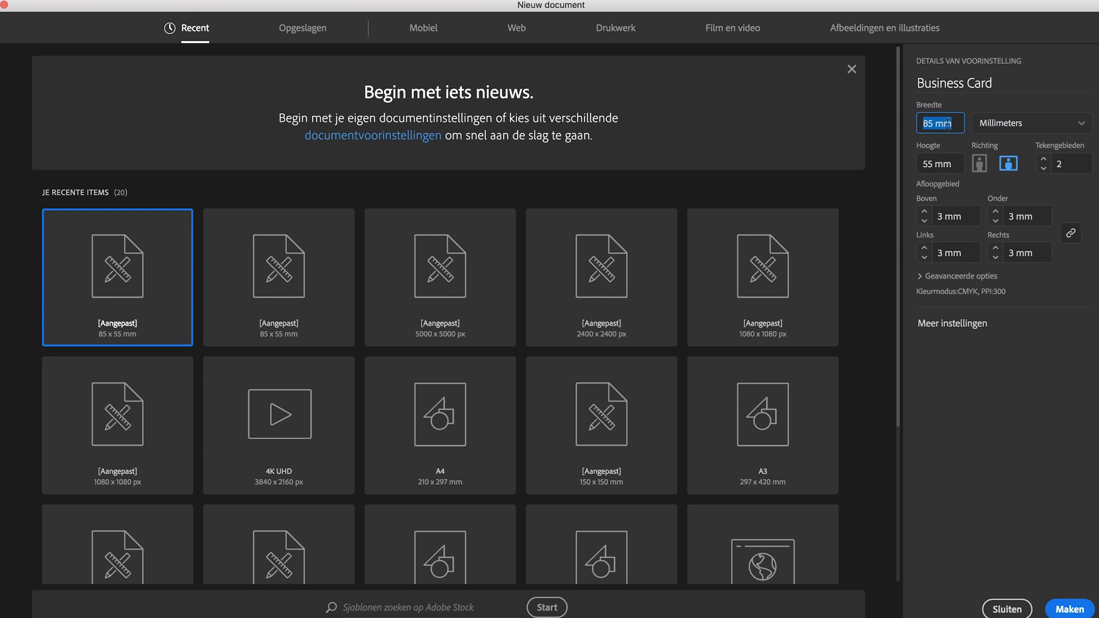
triple_click(944, 165)
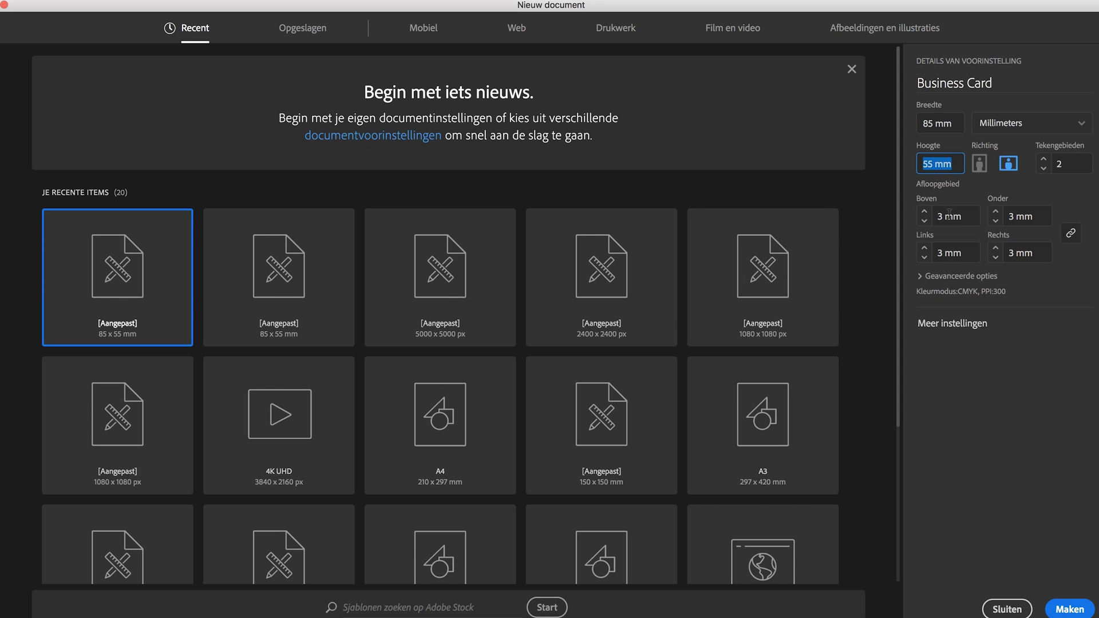
triple_click(967, 219)
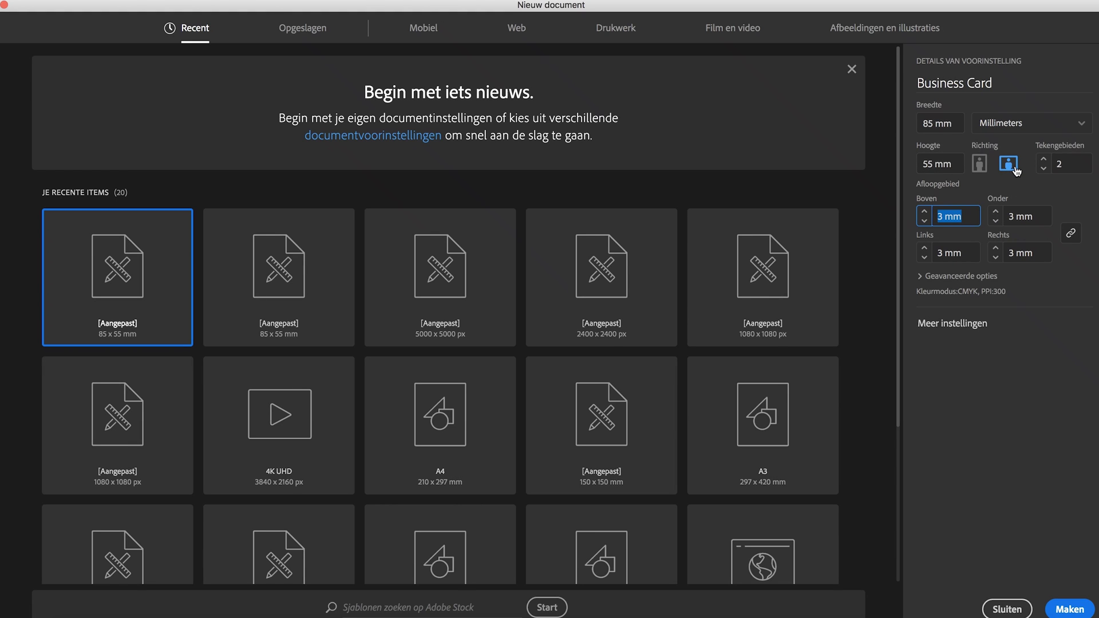
click(1055, 166)
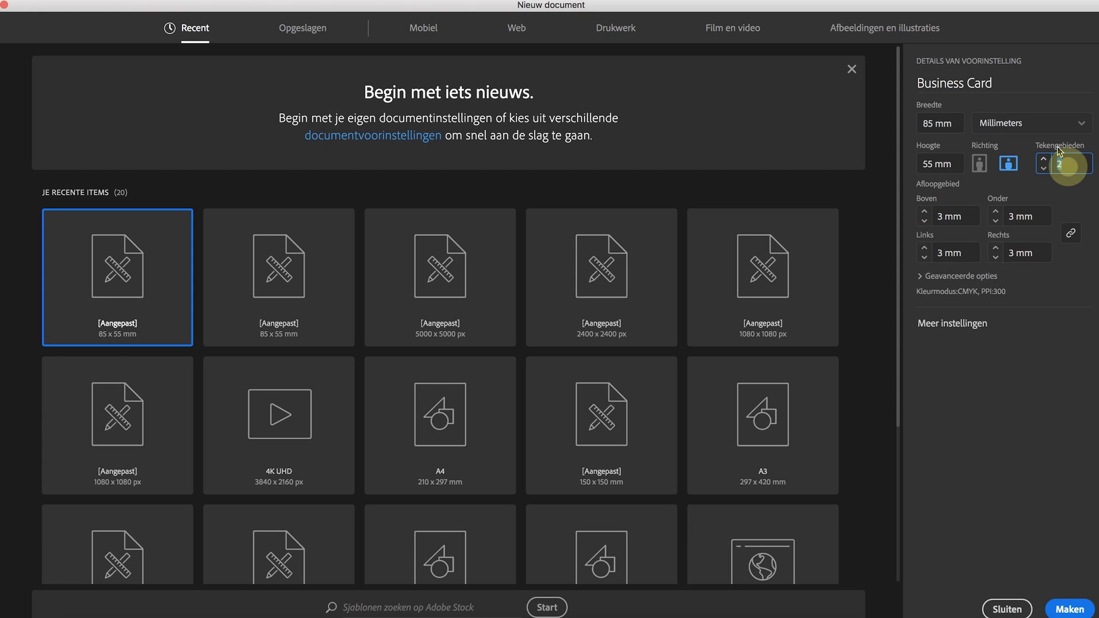
click(1069, 609)
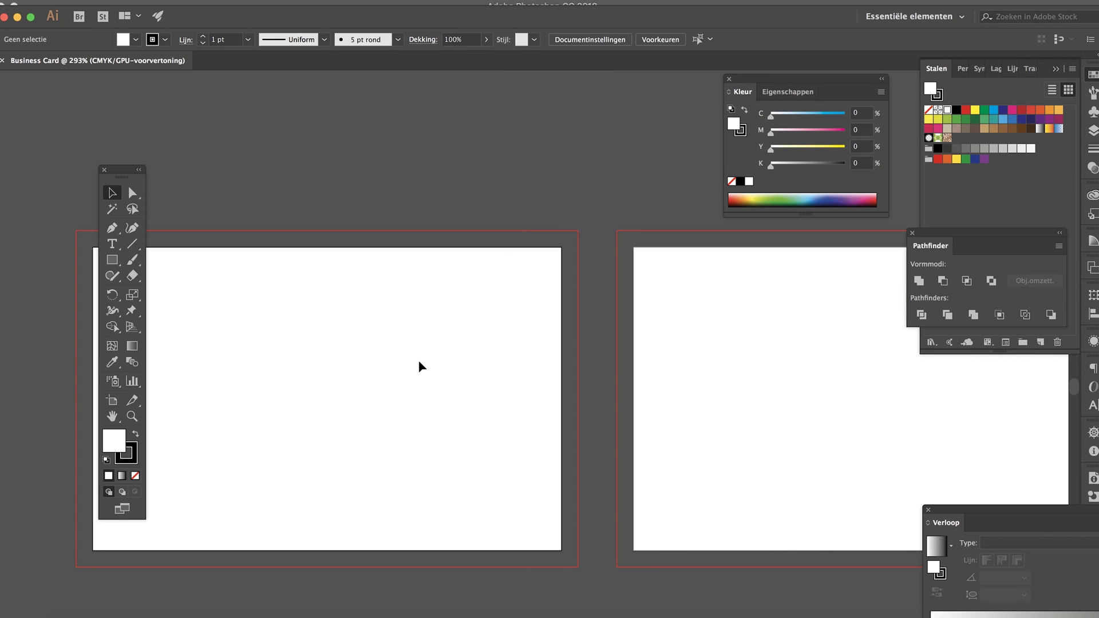
Step: Fit both artboards in view and set up the Ellipse tool with black fill and no stroke
key(super+alt+0)
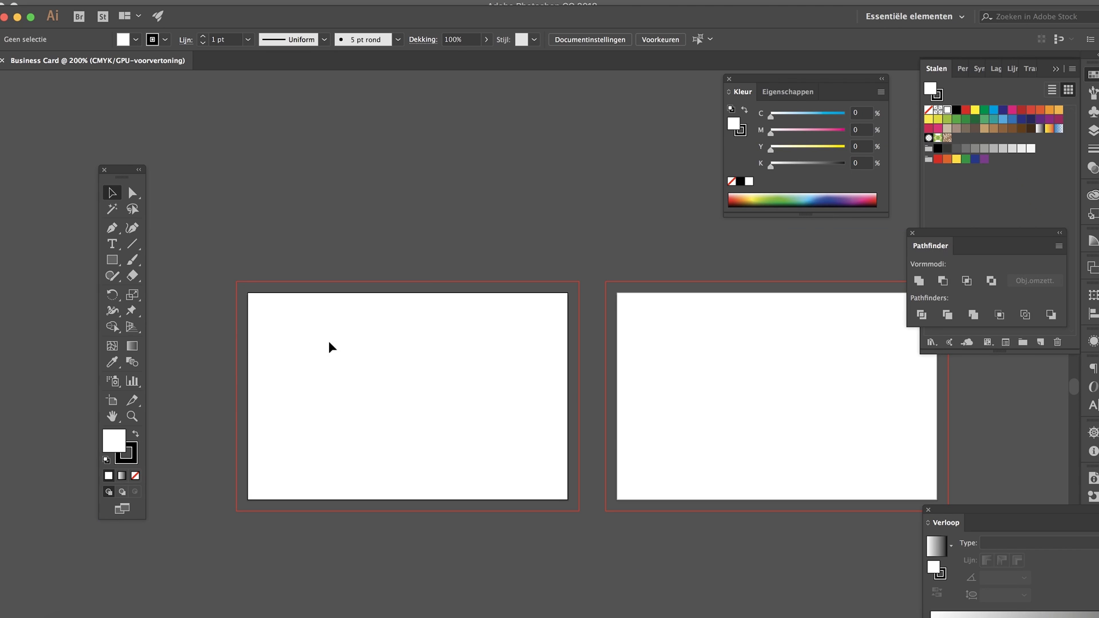
click(136, 435)
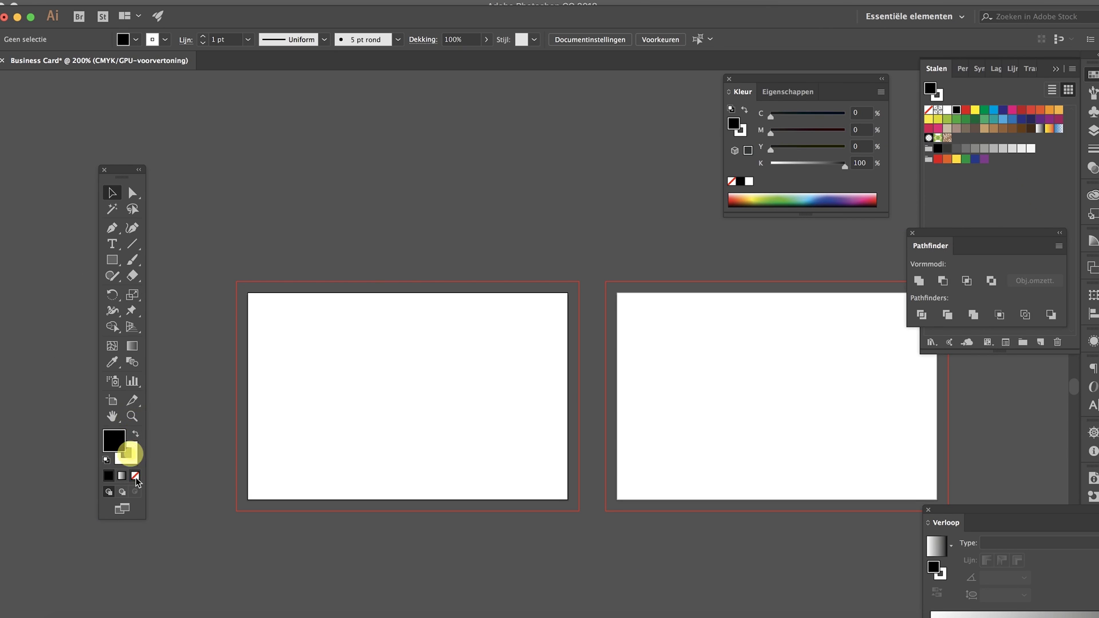
click(135, 475)
click(112, 262)
drag(113, 268, 163, 290)
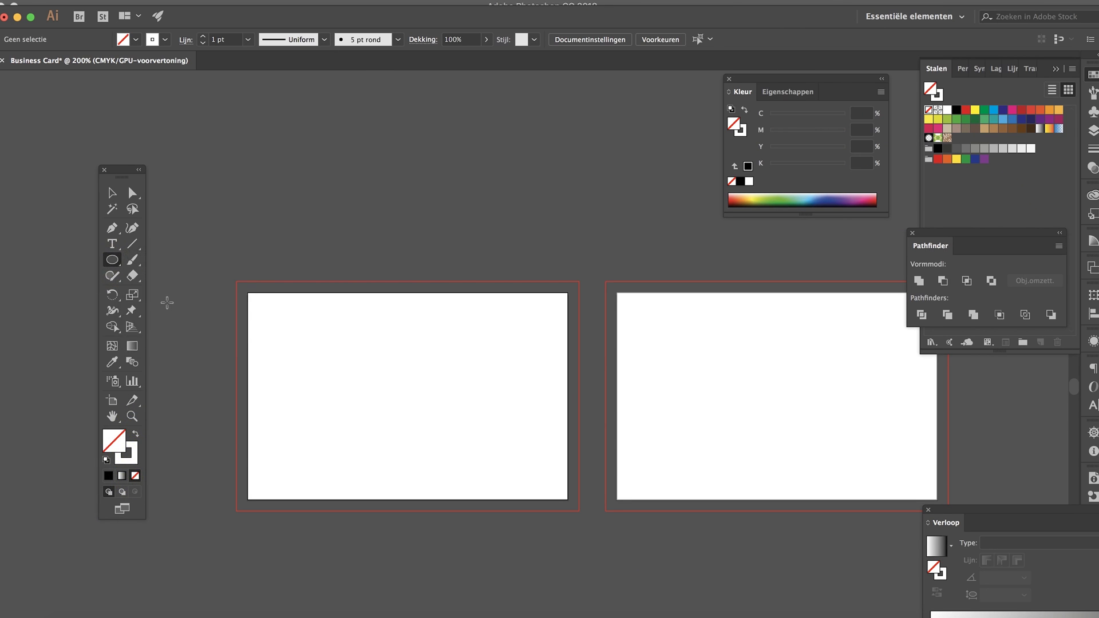
click(127, 456)
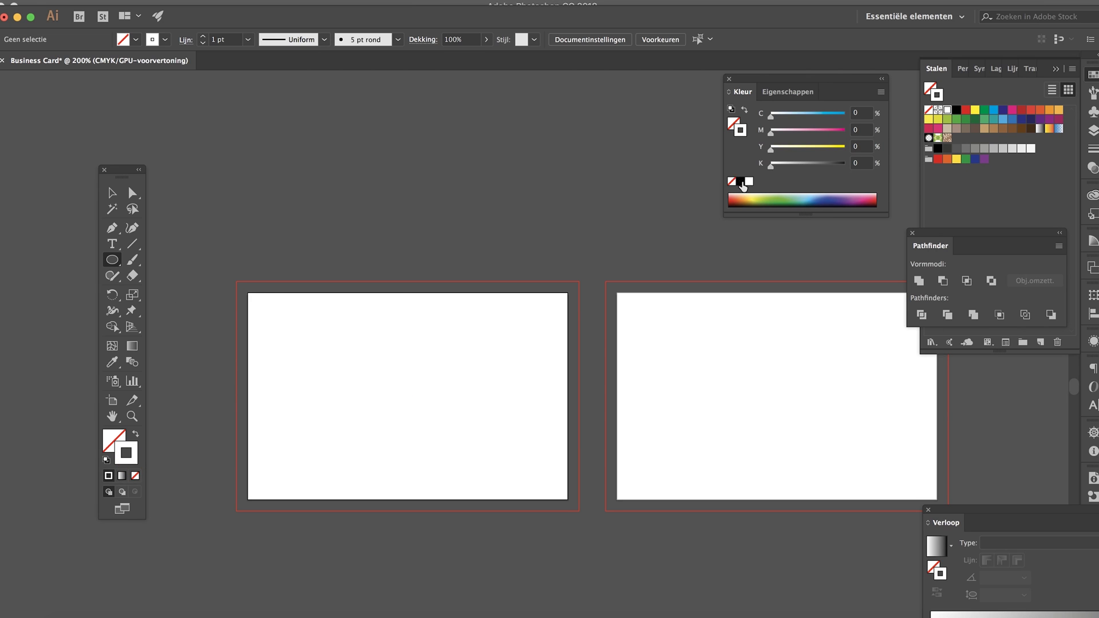
click(740, 181)
click(135, 435)
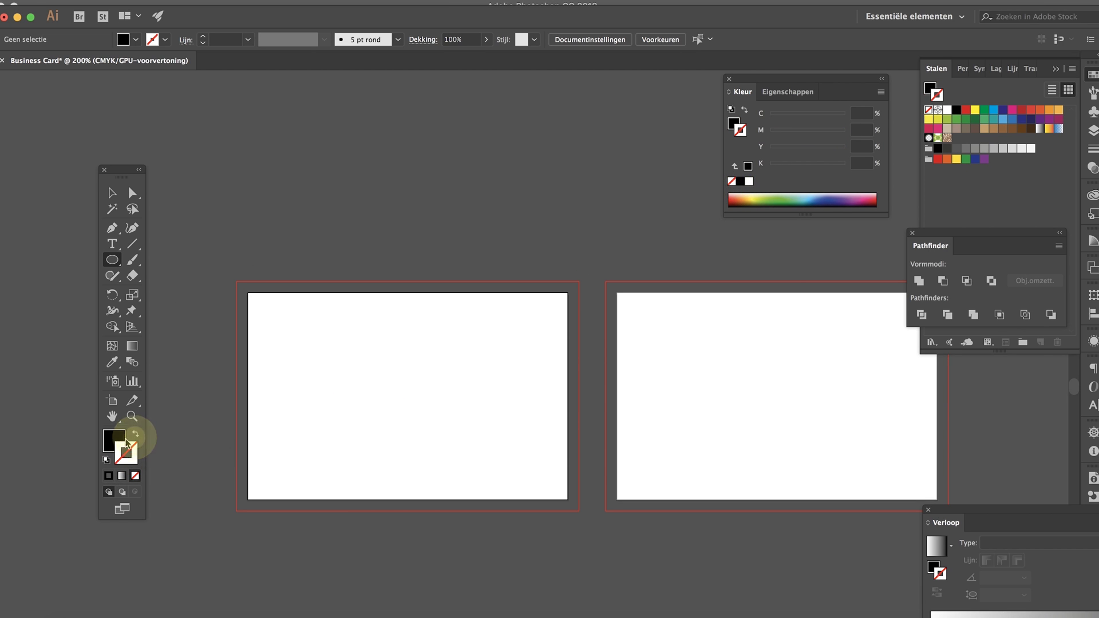
click(114, 441)
key(v)
click(112, 260)
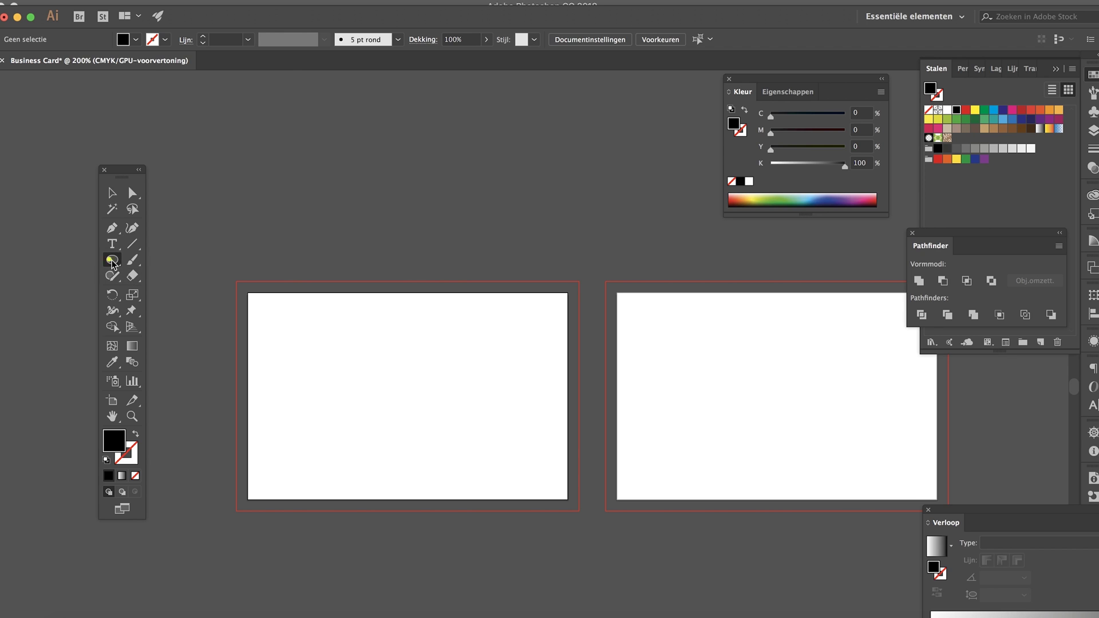
Step: Draw a black circle centred on the first artboard
drag(408, 401, 478, 329)
key(v)
click(534, 326)
click(456, 418)
Step: Give the circle a white 30 pt stroke and shrink it slightly
click(136, 435)
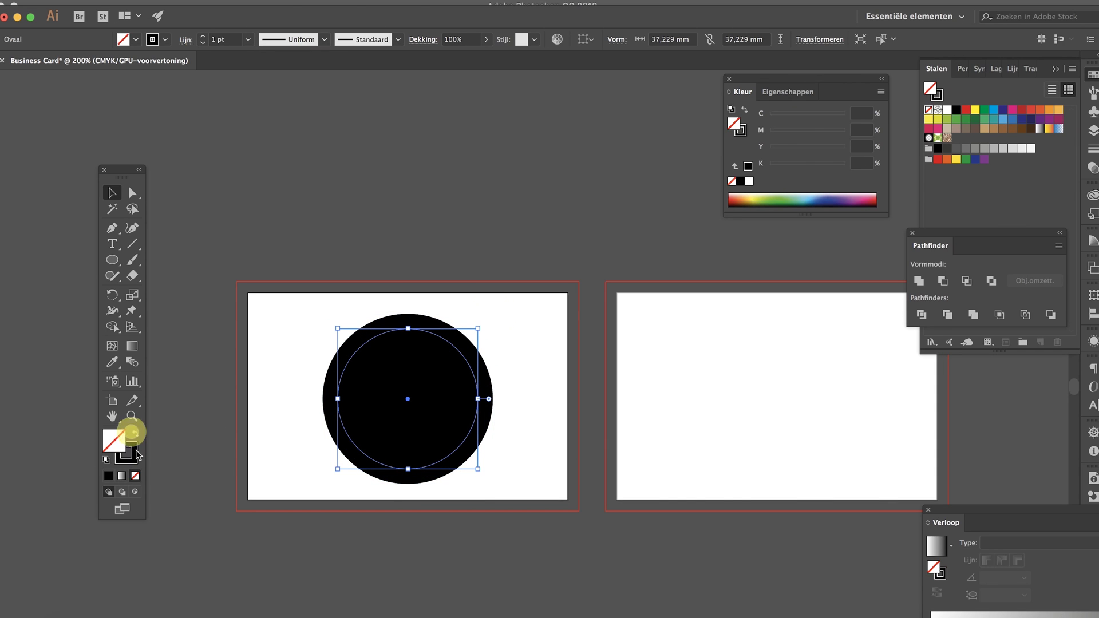
click(127, 453)
click(749, 181)
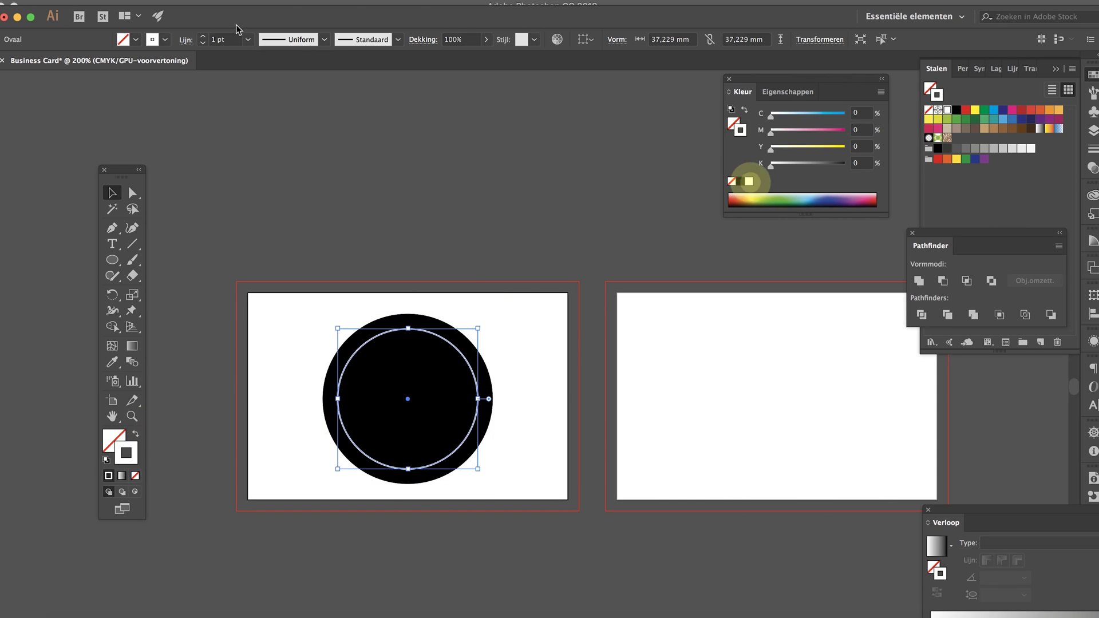
click(220, 39)
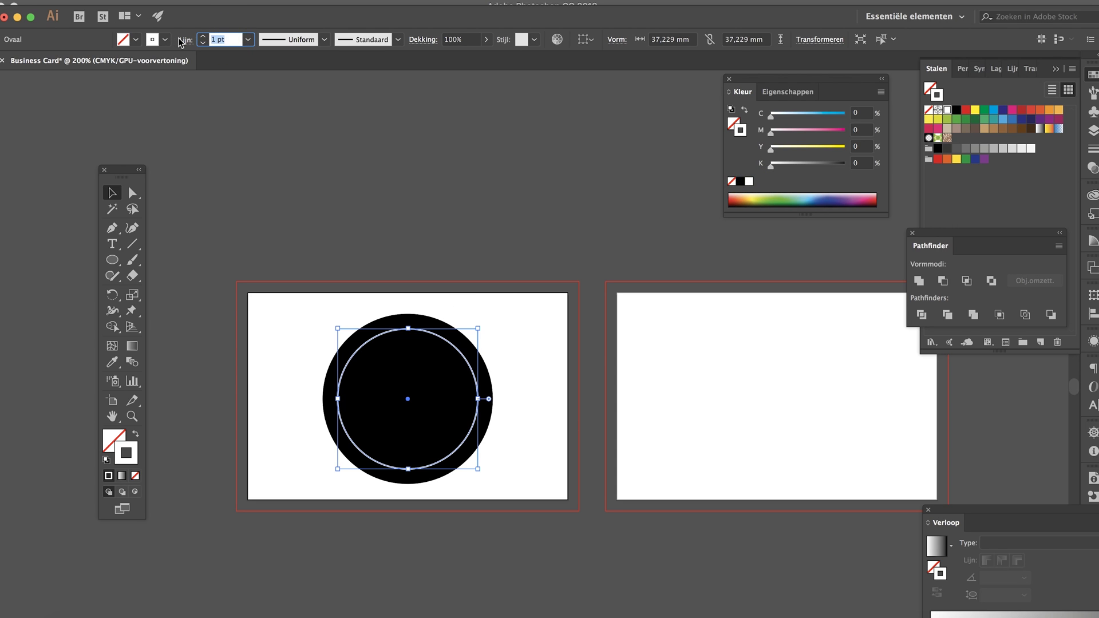
text(30)
key(Return)
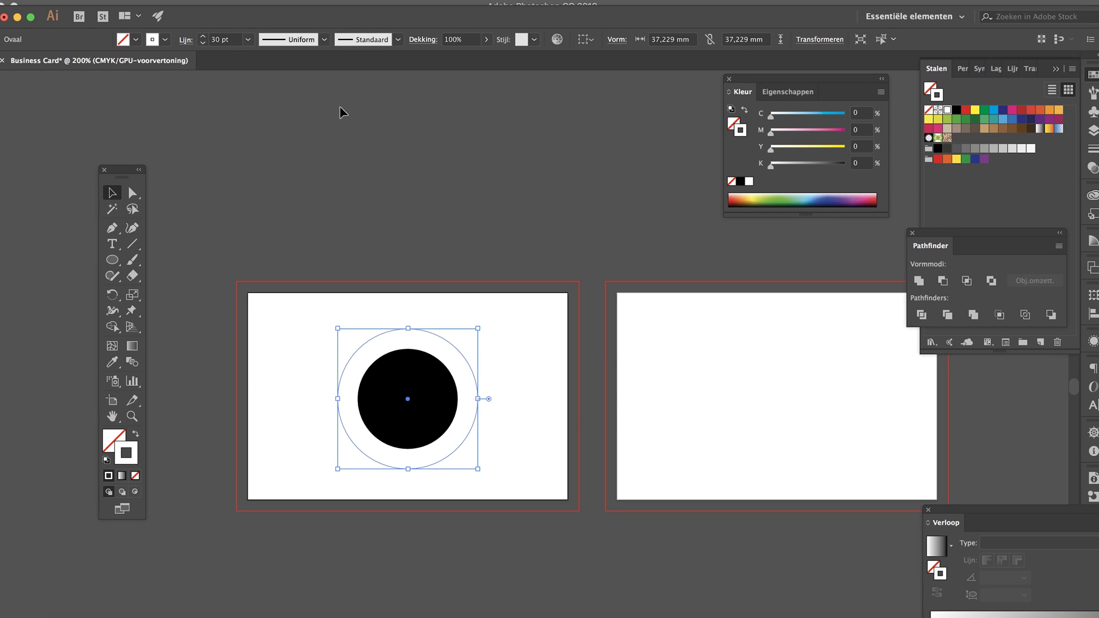
drag(478, 331, 464, 346)
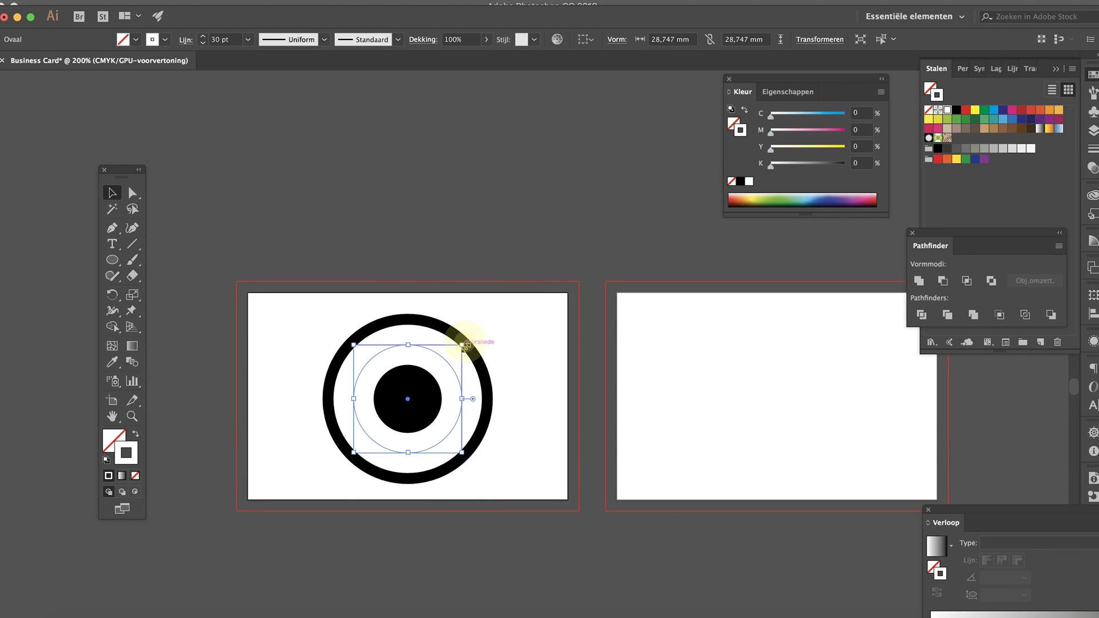
click(544, 311)
click(117, 261)
Step: Draw a rectangle bar from the centre dot to the ring with black fill and no stroke
key(m)
key(super+plus)
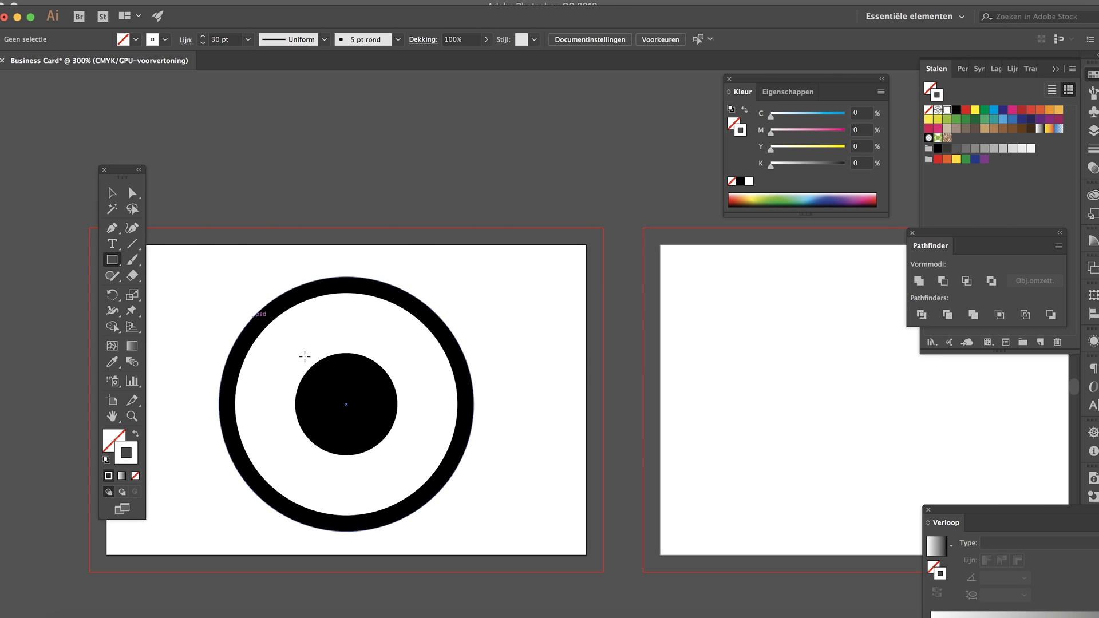
drag(381, 391, 468, 413)
click(137, 435)
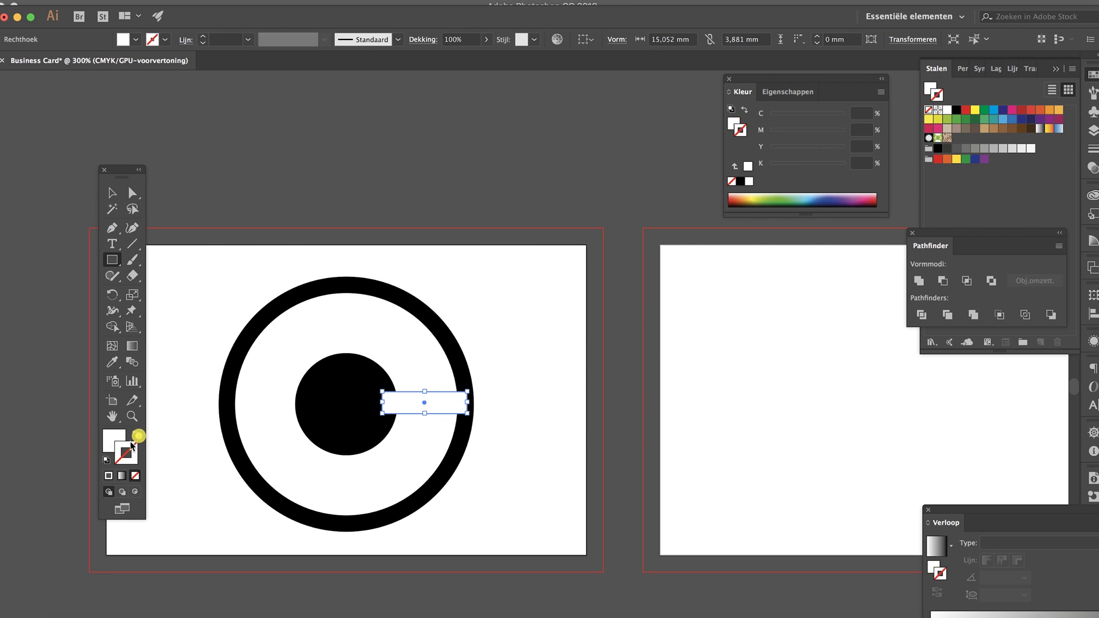
key(d)
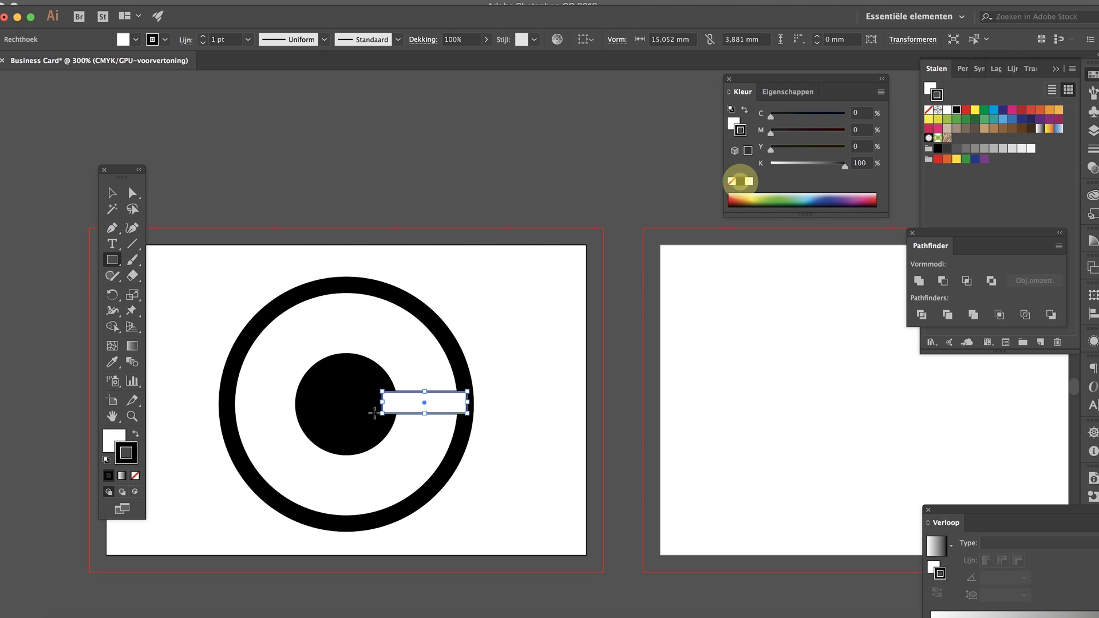
click(135, 435)
click(126, 452)
click(135, 475)
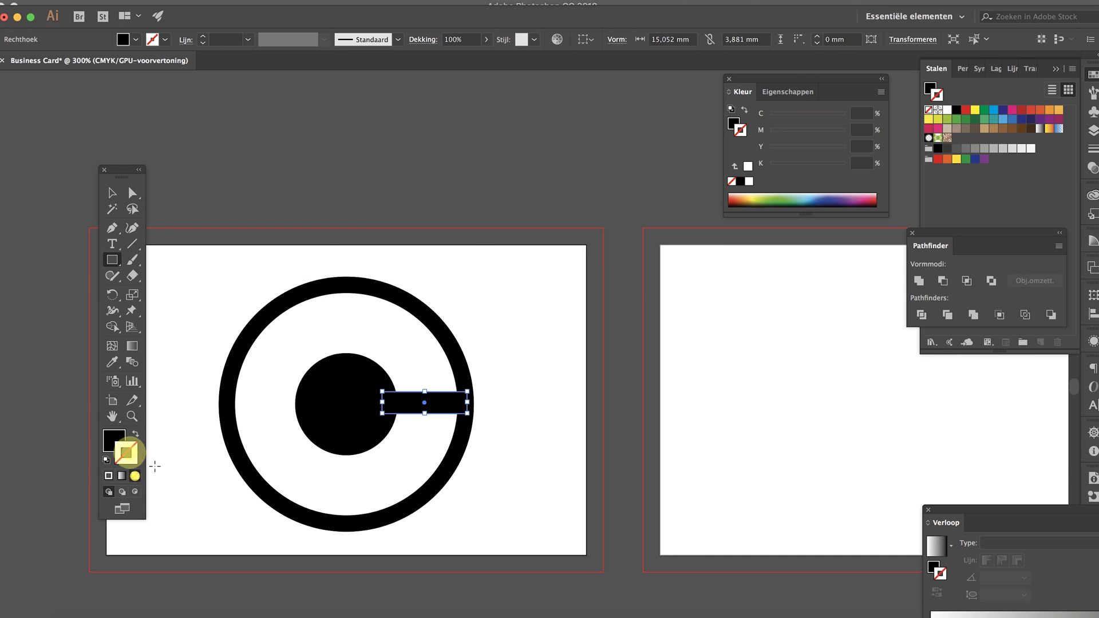
Step: Align the bar to a horizontal guide through the circle's centre and duplicate the logo above the artboard
key(v)
click(503, 247)
click(422, 401)
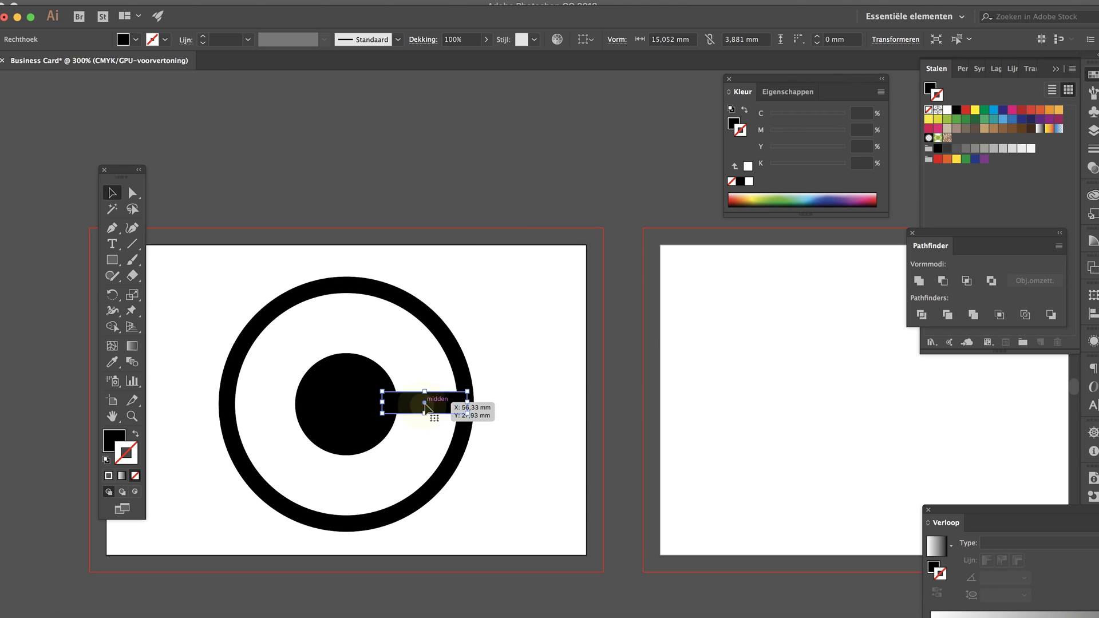
key(super+r)
drag(314, 75, 346, 404)
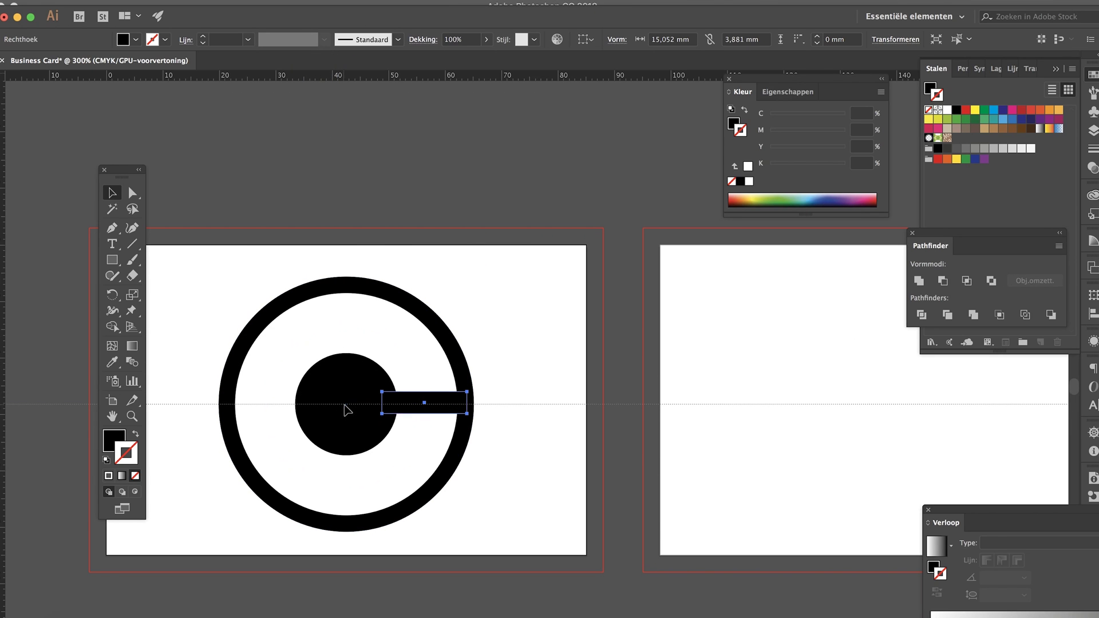
scroll(457, 421, left, 5)
drag(530, 413, 531, 420)
drag(293, 540, 469, 200)
Step: Expand the white-stroked inner circle's fill and stroke into shapes
click(642, 361)
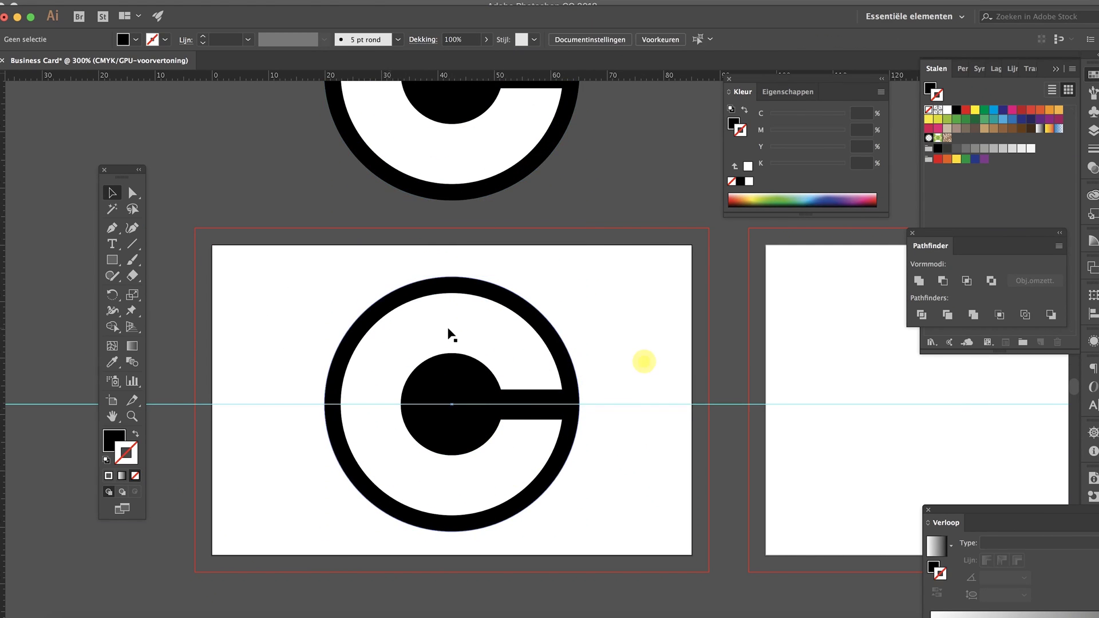
click(449, 337)
click(461, 324)
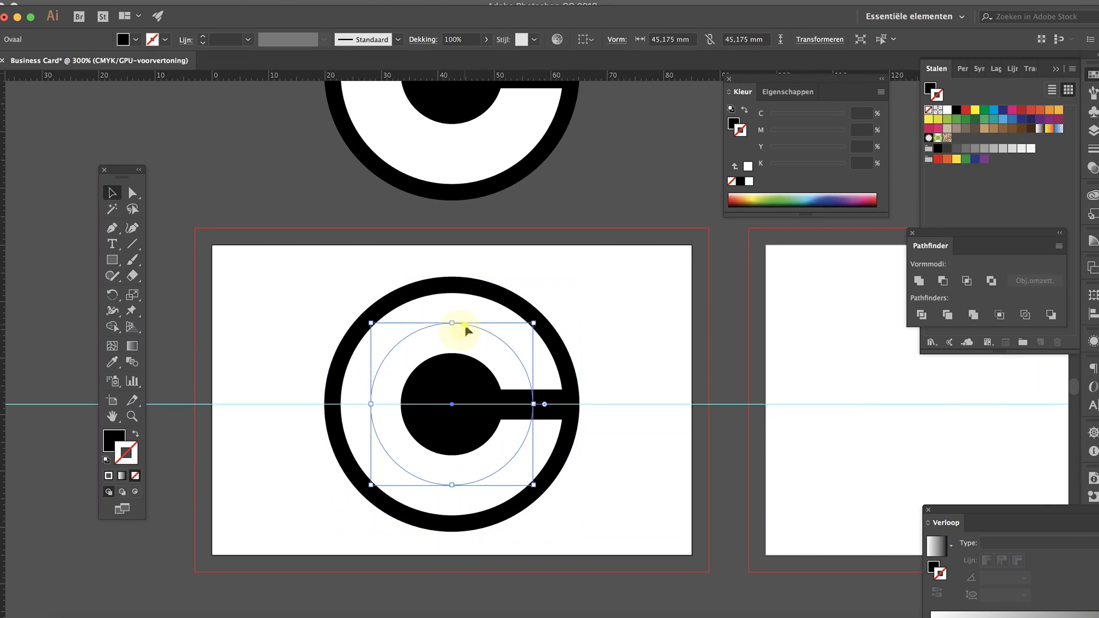
click(220, 0)
click(253, 121)
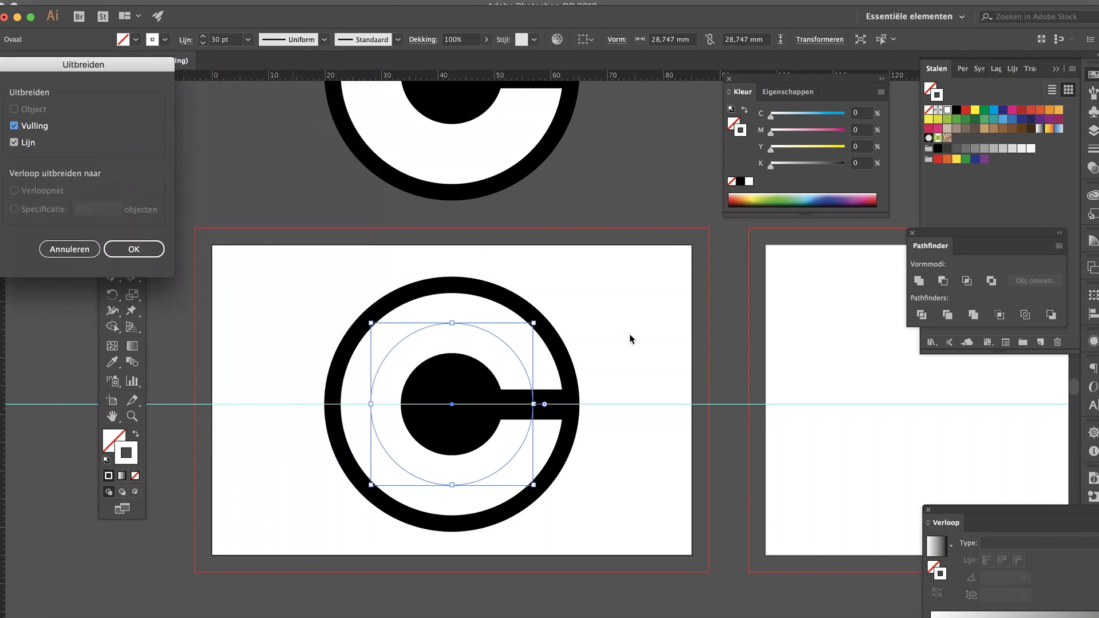
key(Return)
Step: Add the bar to the selection, adjust the bar's anchor points, and select the whole logo group
shift+click(532, 412)
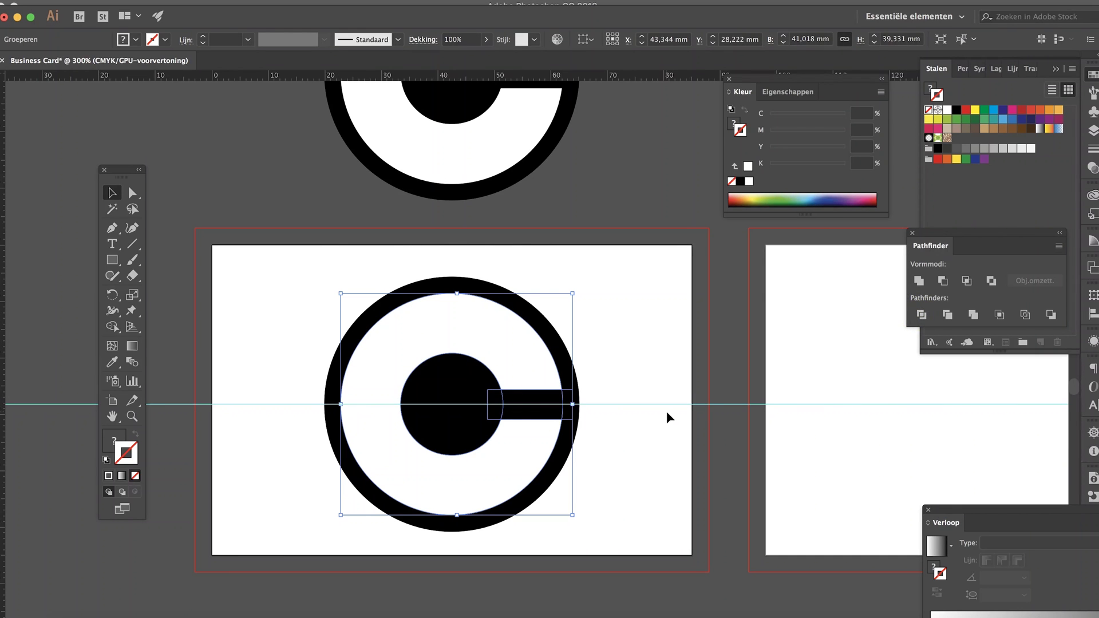
click(637, 440)
key(a)
click(551, 403)
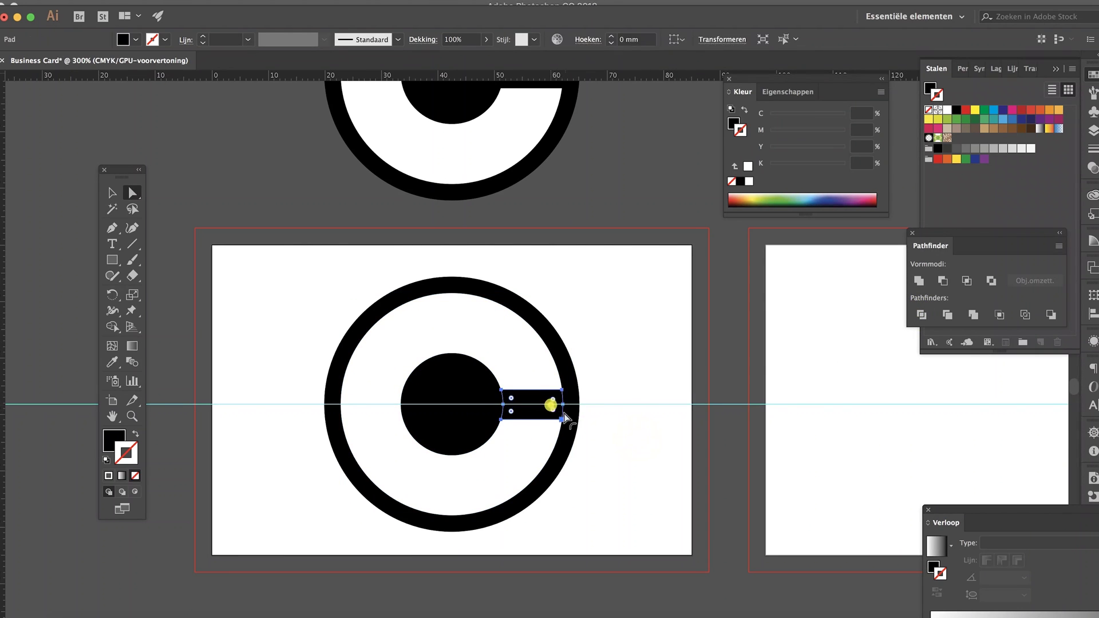
drag(571, 415, 507, 413)
key(v)
click(514, 375)
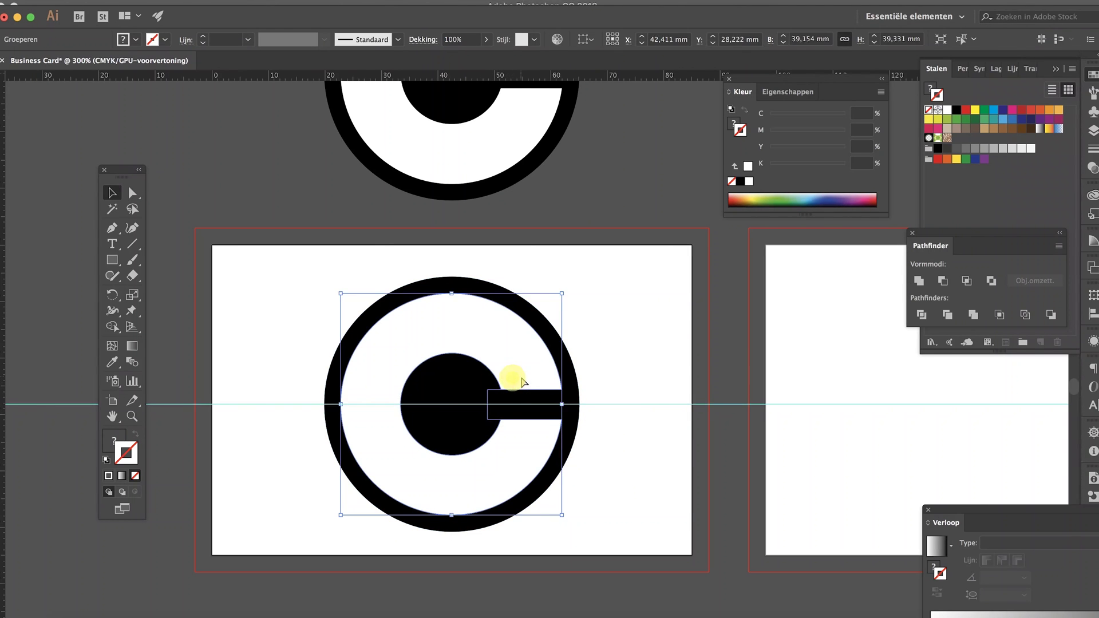
key(super+equal)
Step: Round the bar's four corners where it meets the central disc and the ring
key(a)
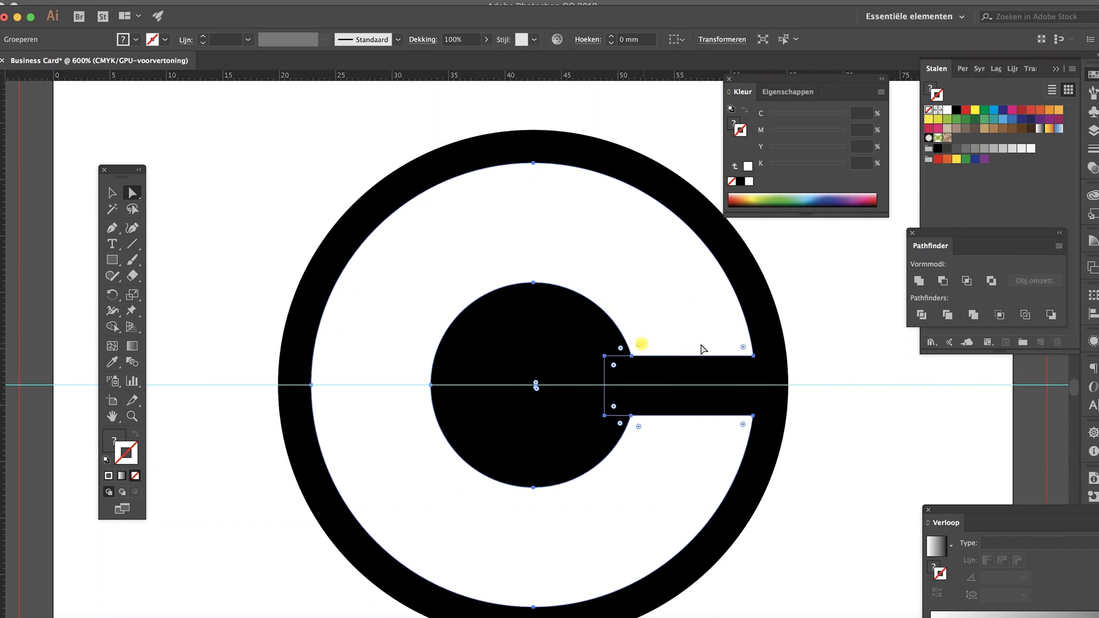
drag(744, 348, 733, 339)
drag(741, 431, 736, 430)
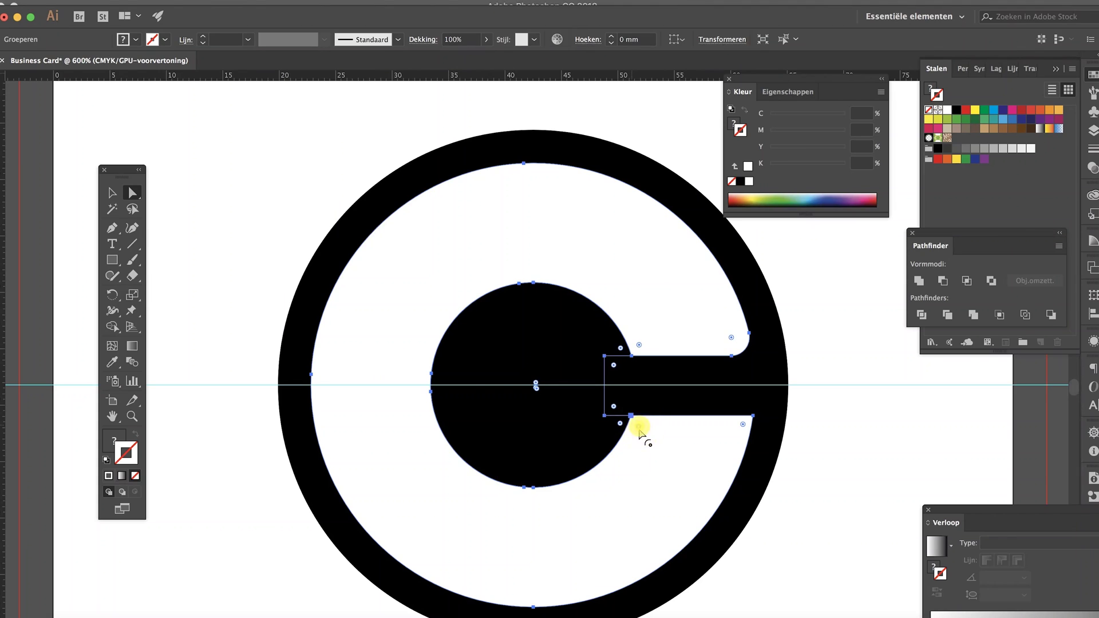
drag(639, 433, 635, 437)
drag(744, 428, 739, 440)
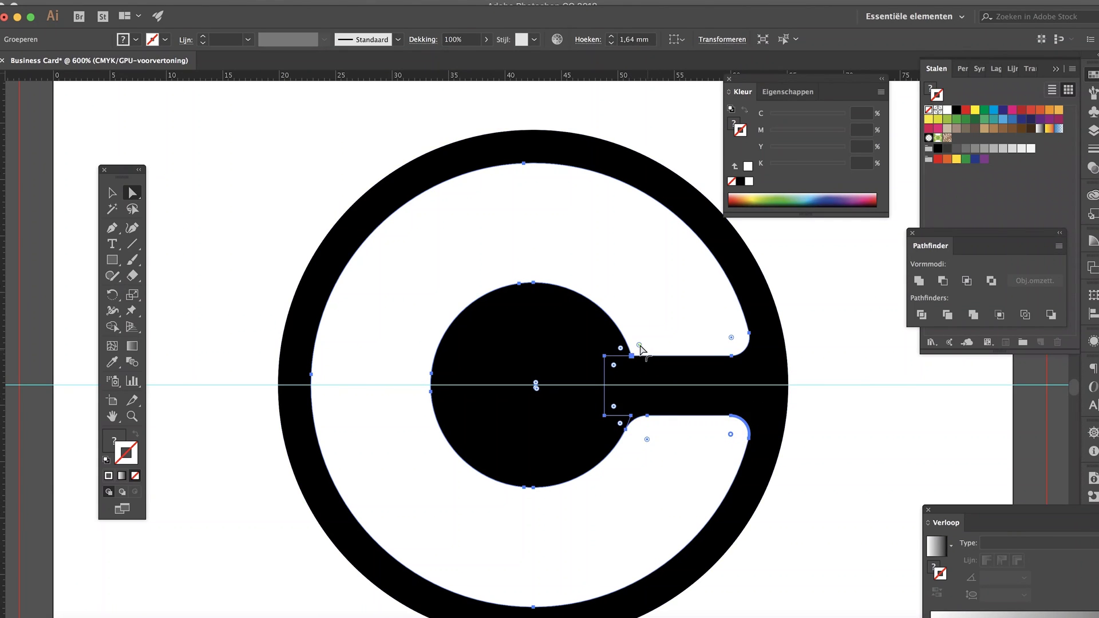
drag(640, 345, 641, 324)
Step: Restore the C logo after an accidental move and deletion, then check it in Outline view
key(super+minus)
key(super+minus)
click(706, 427)
click(613, 387)
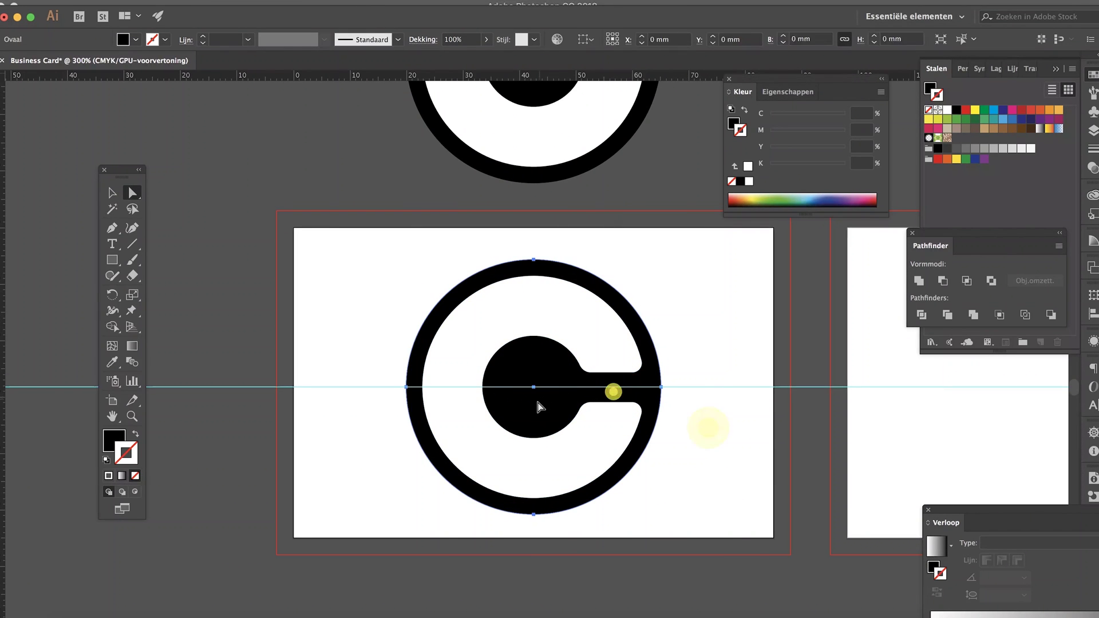
drag(534, 404, 633, 363)
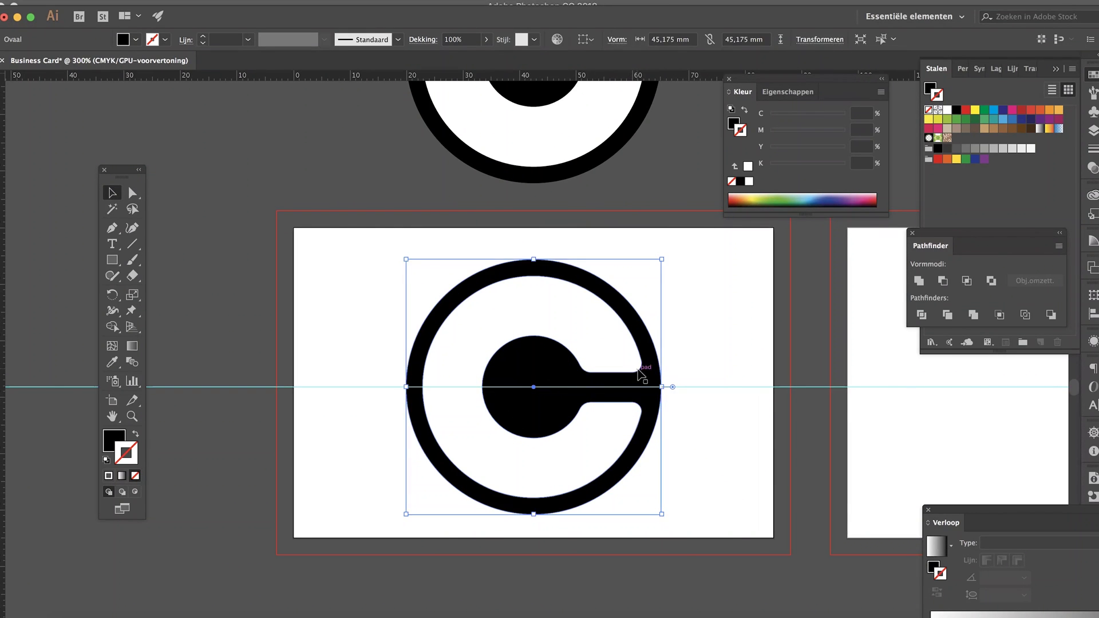
key(Delete)
key(v)
key(super+z)
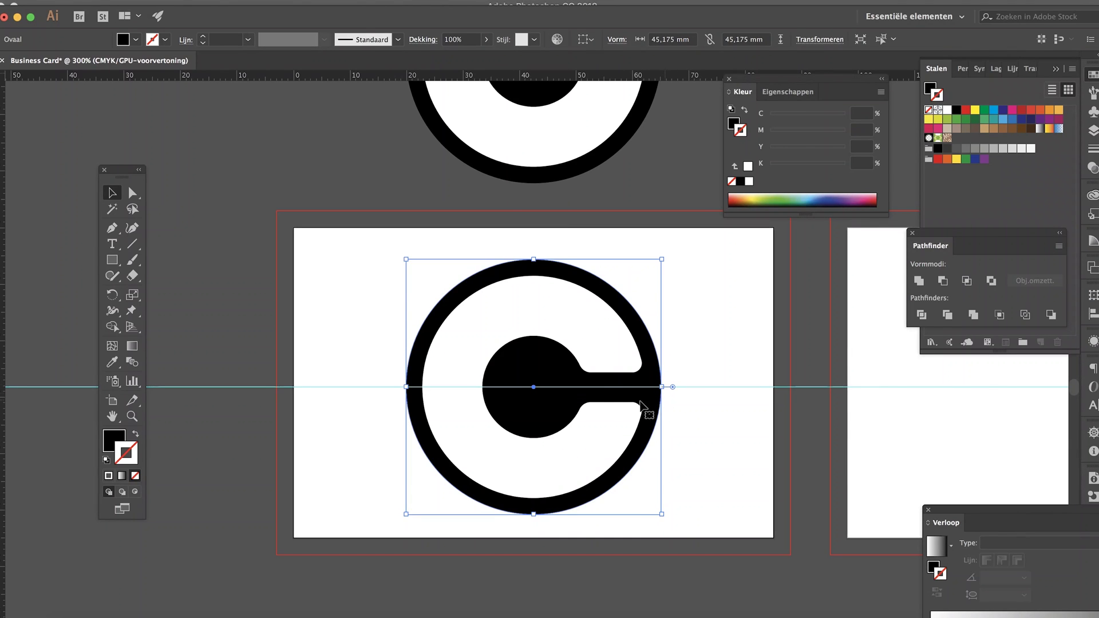
key(super+y)
Step: Draw a small white-filled circle at the logo's centre
click(564, 392)
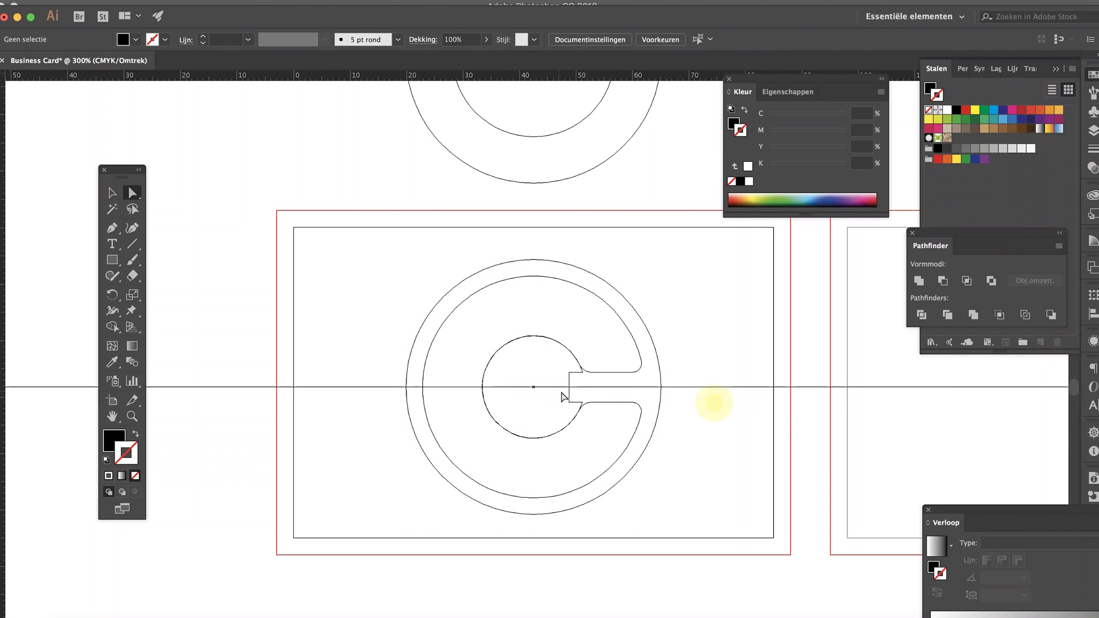
key(a)
key(super+y)
key(l)
key(slash)
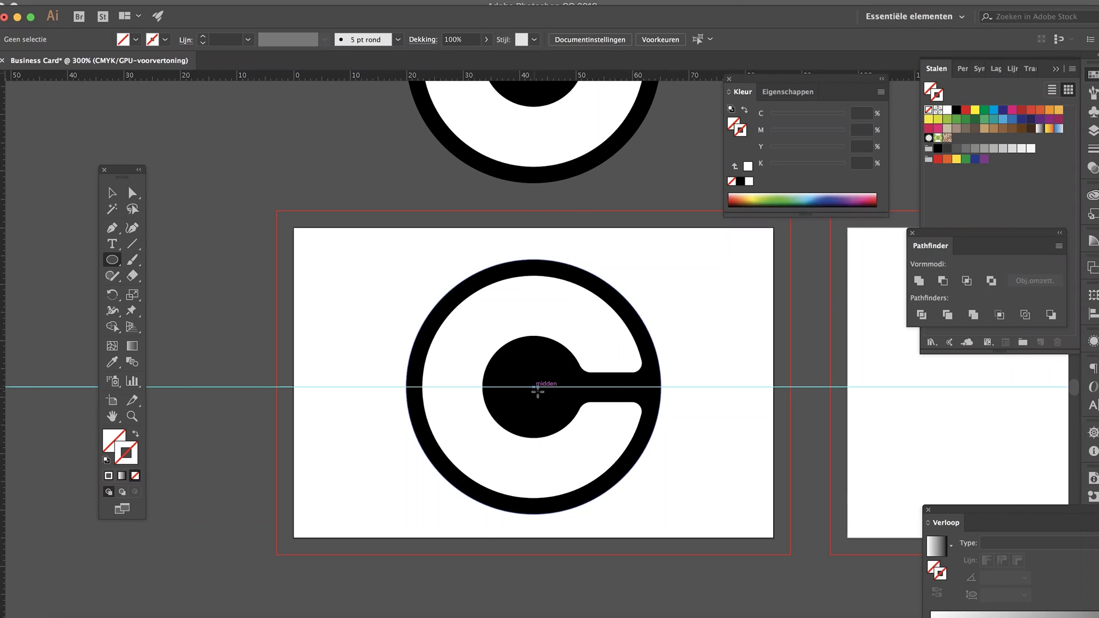
drag(533, 388, 551, 372)
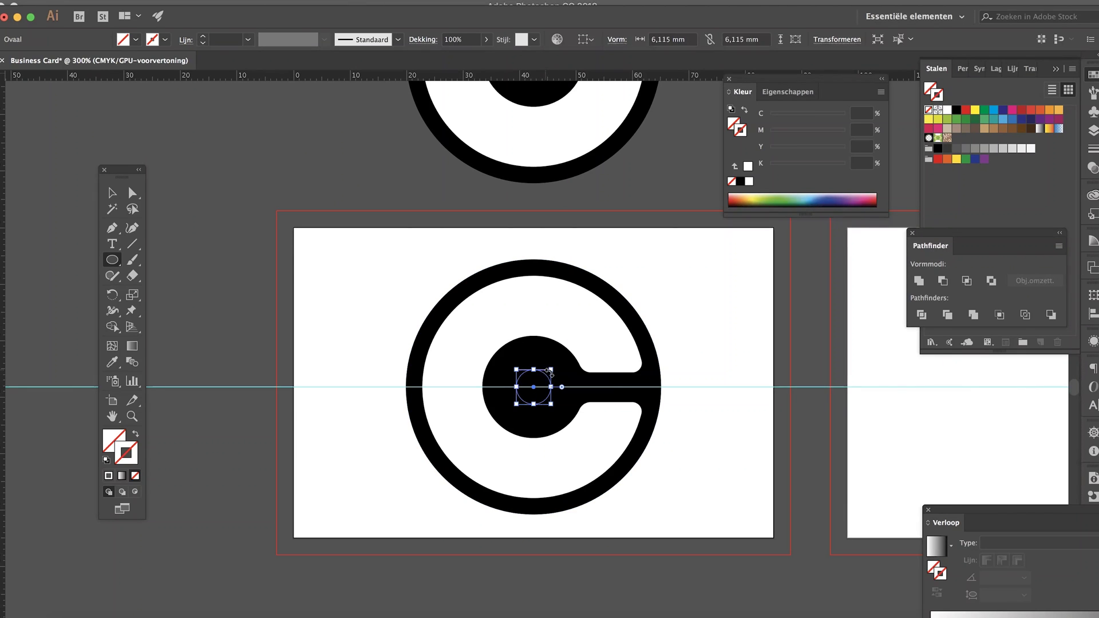
click(947, 110)
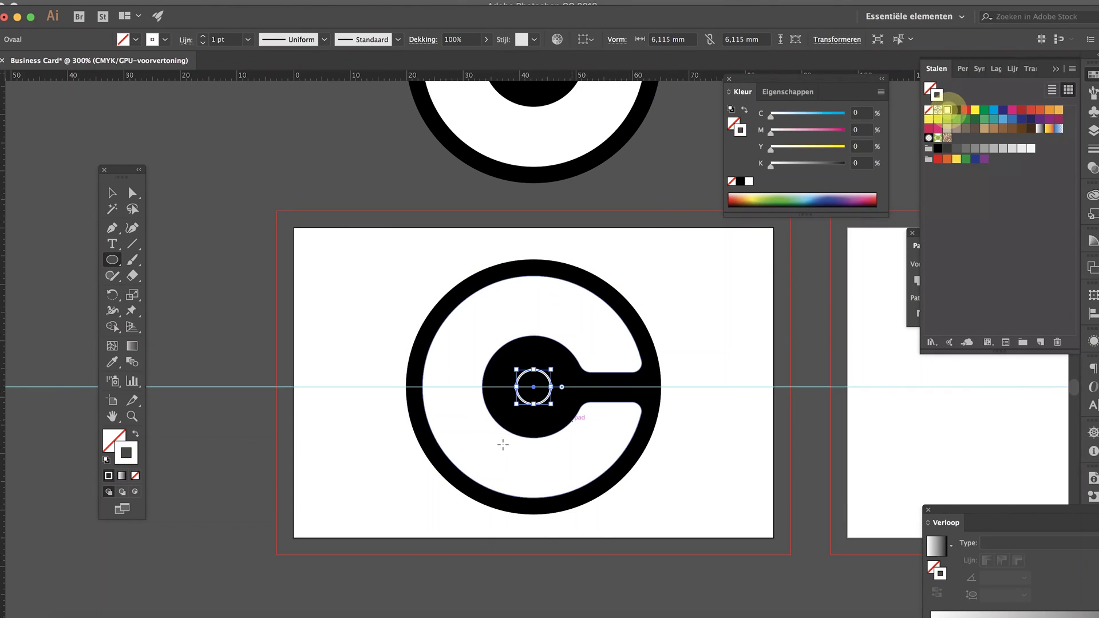
click(136, 434)
key(v)
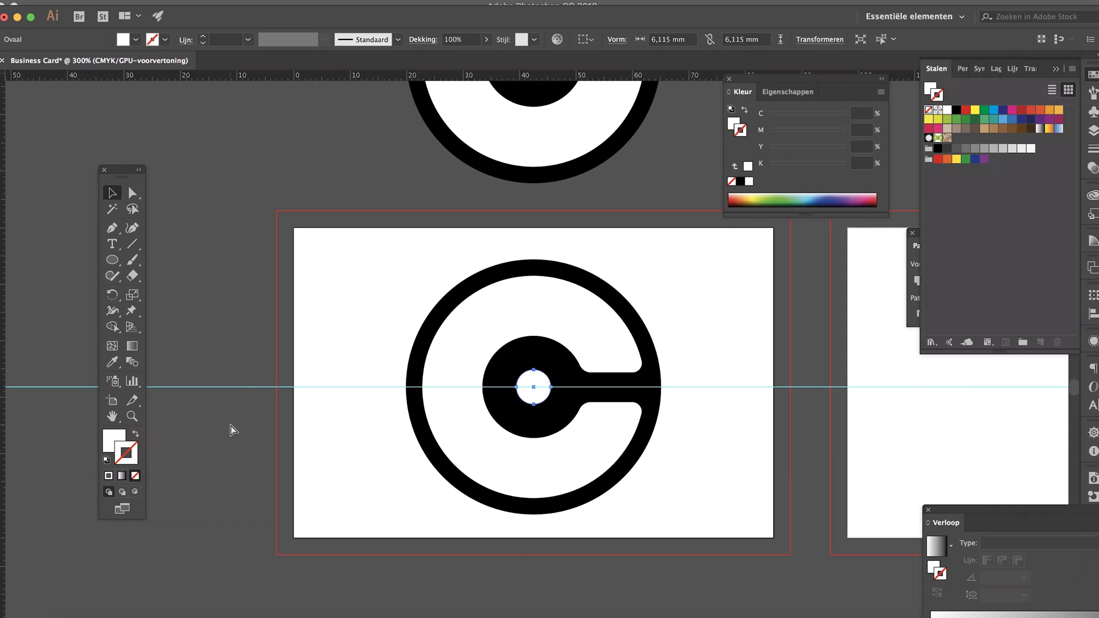
click(231, 431)
Step: Hide the guides and centre the logo vertically using Align to Artboard
key(ctrl+semicolon)
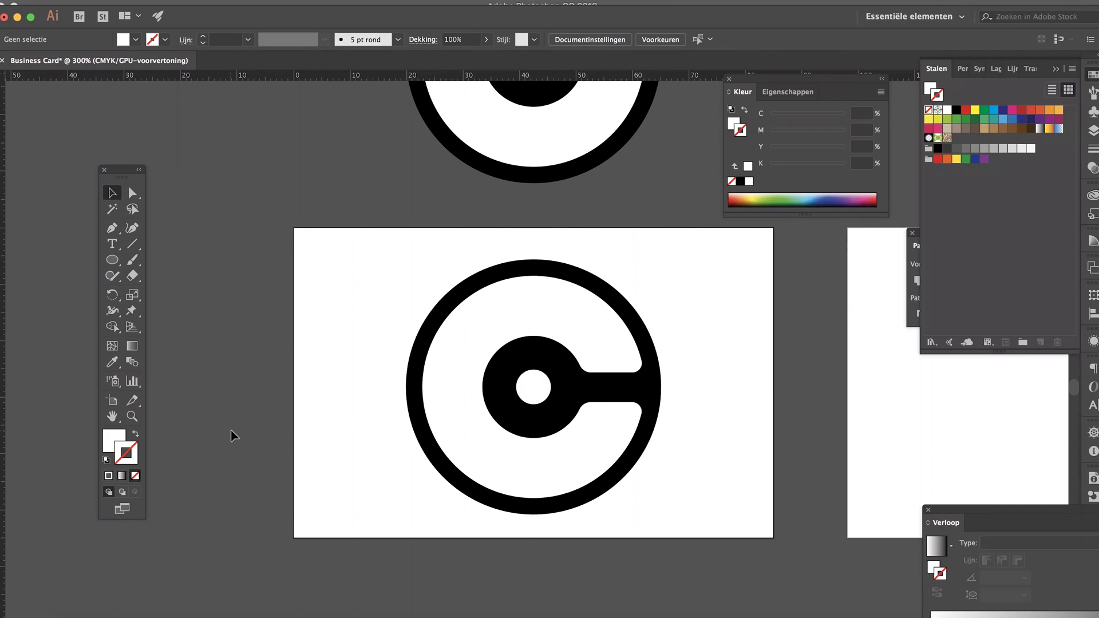
scroll(230, 436, right, 3)
key(ctrl+minus)
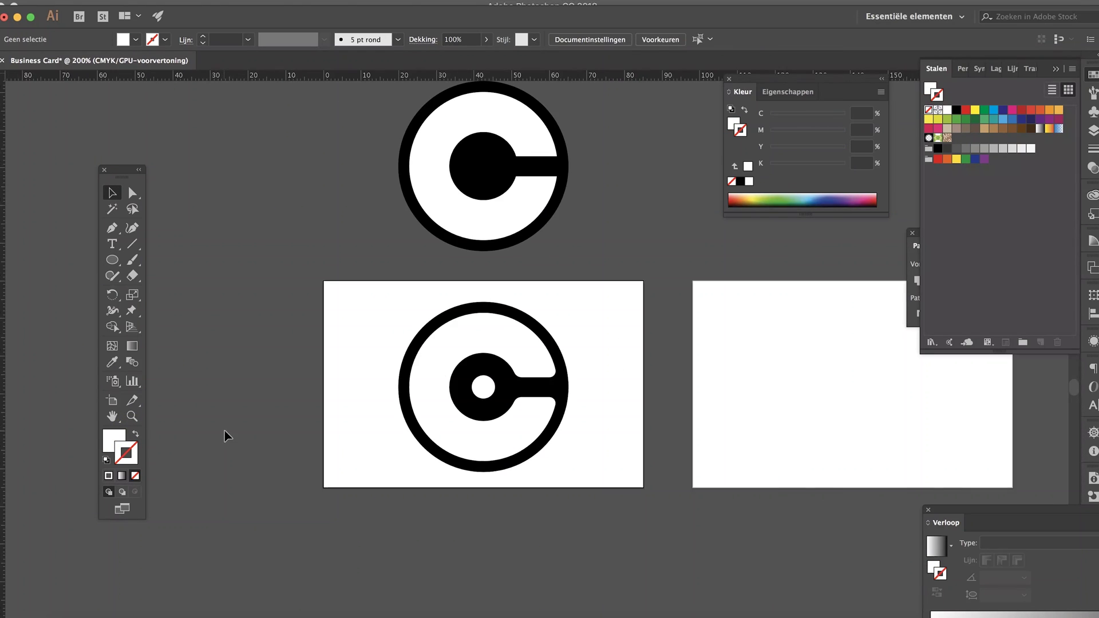
scroll(404, 441, up, 3)
drag(553, 424, 579, 404)
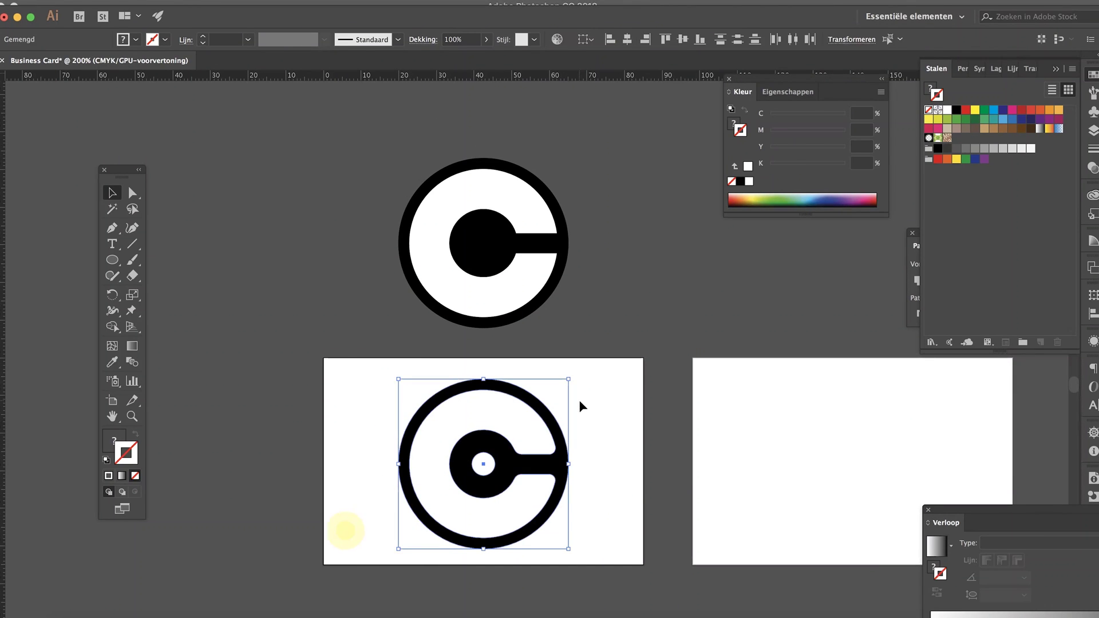
scroll(596, 422, down, 3)
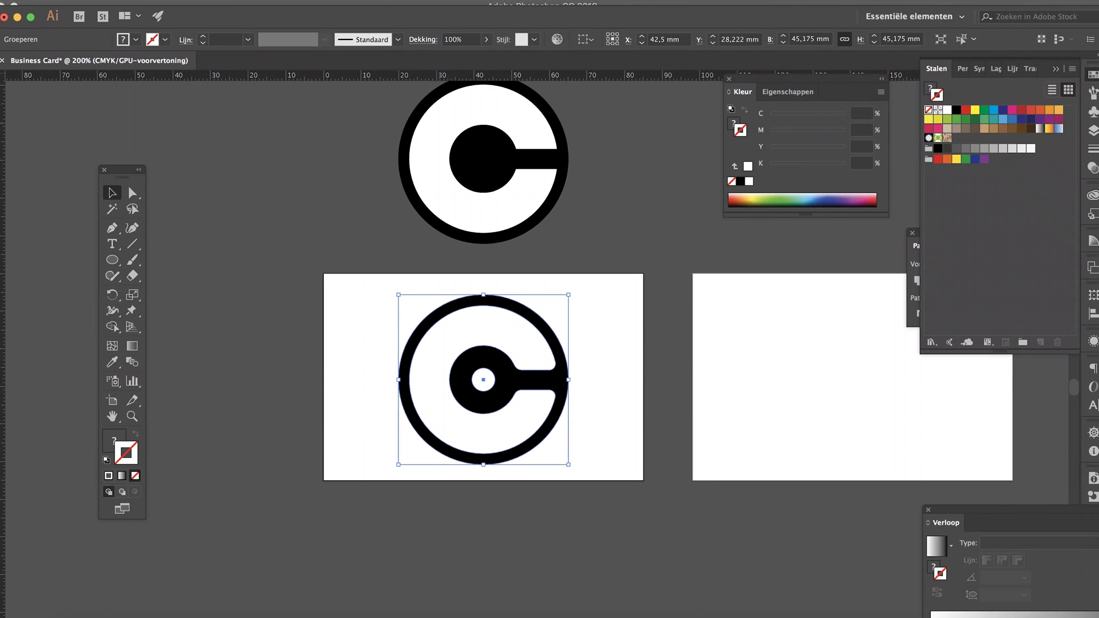
click(1093, 313)
click(1050, 400)
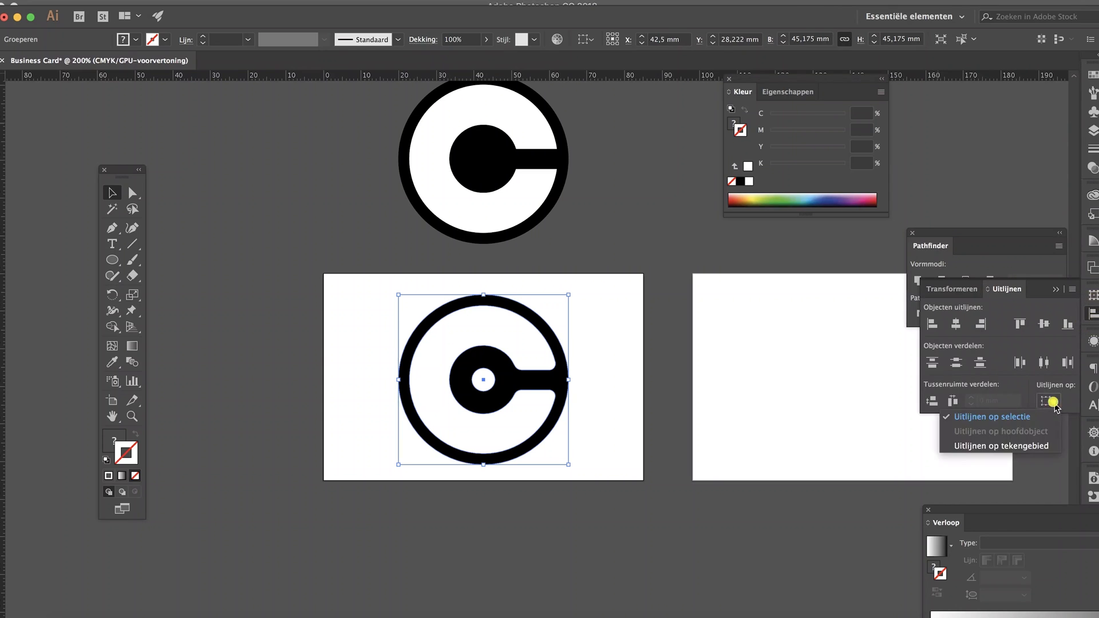
click(1015, 441)
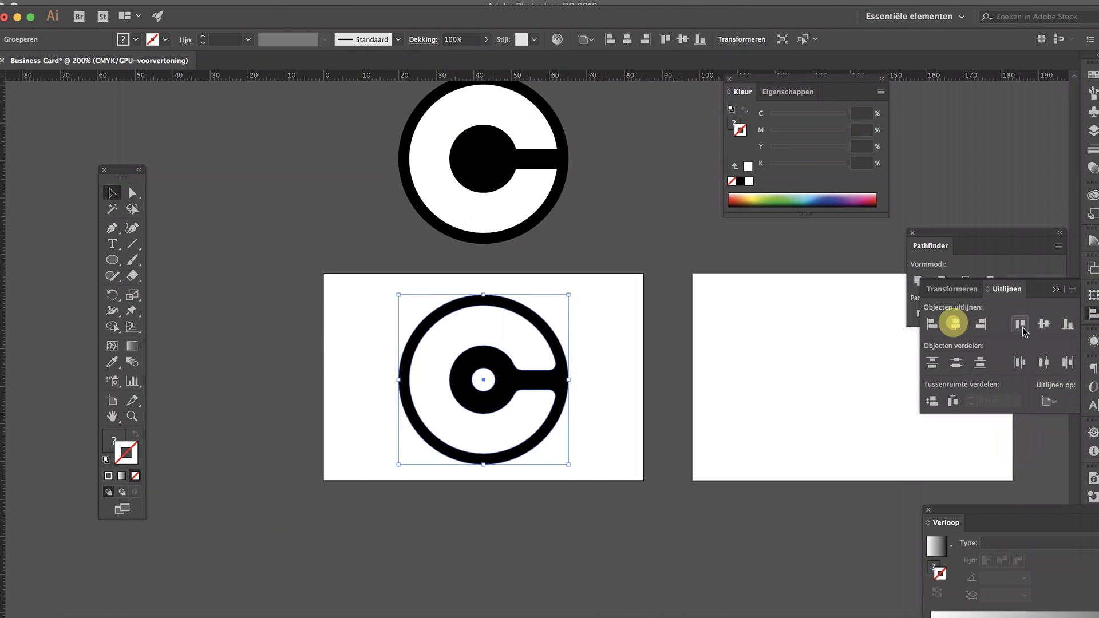
click(1043, 324)
Step: Alt-drag the artboard with the Artboard tool to duplicate the card below
click(511, 561)
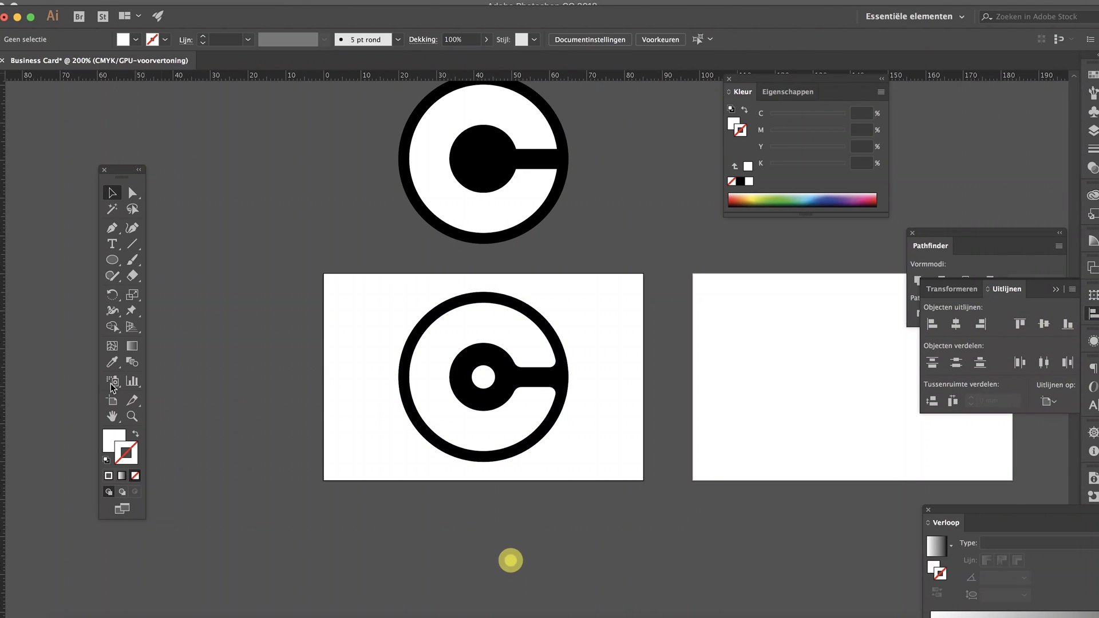
click(112, 399)
scroll(382, 286, down, 5)
drag(382, 252, 383, 501)
click(111, 192)
click(245, 292)
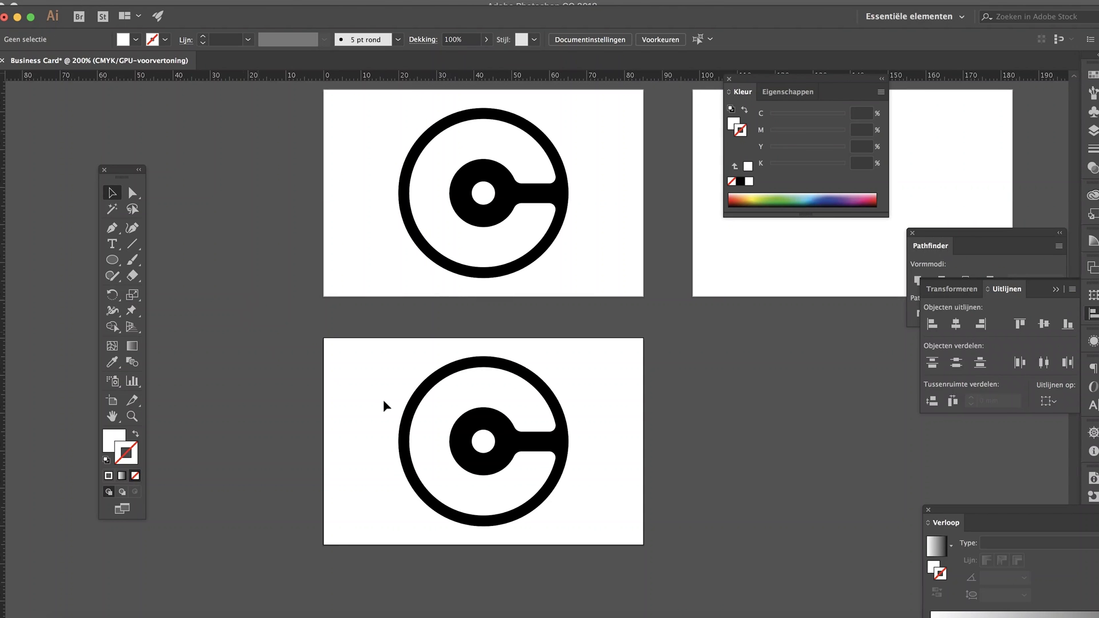
Step: Recolour the lower logo, filling its ring white and its centre dot black
key(a)
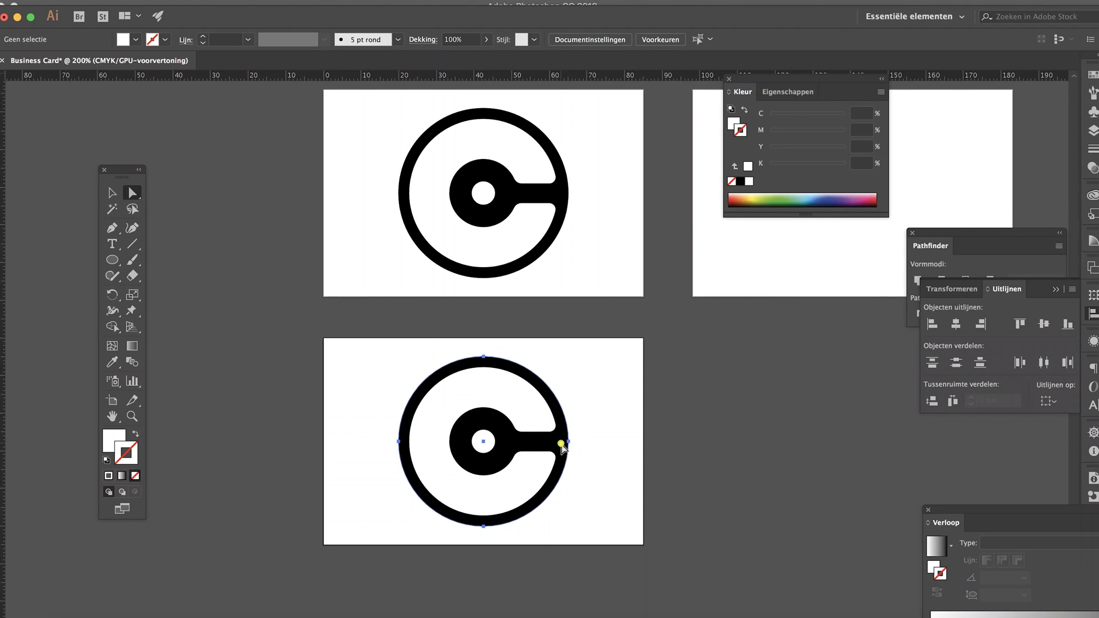
click(559, 443)
click(737, 125)
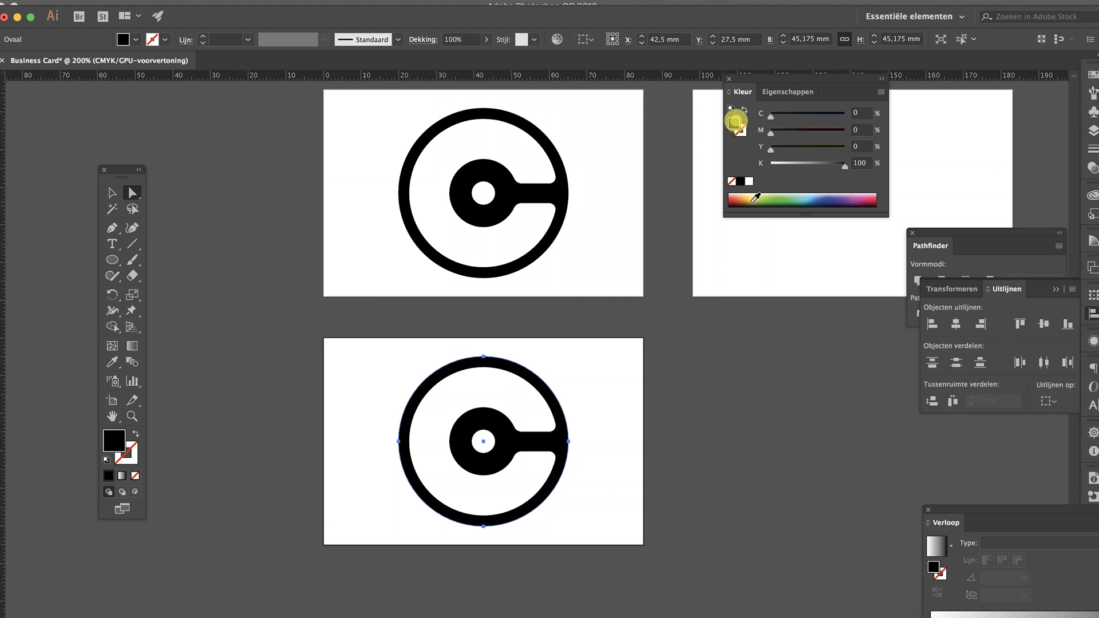
click(740, 181)
click(749, 182)
click(491, 385)
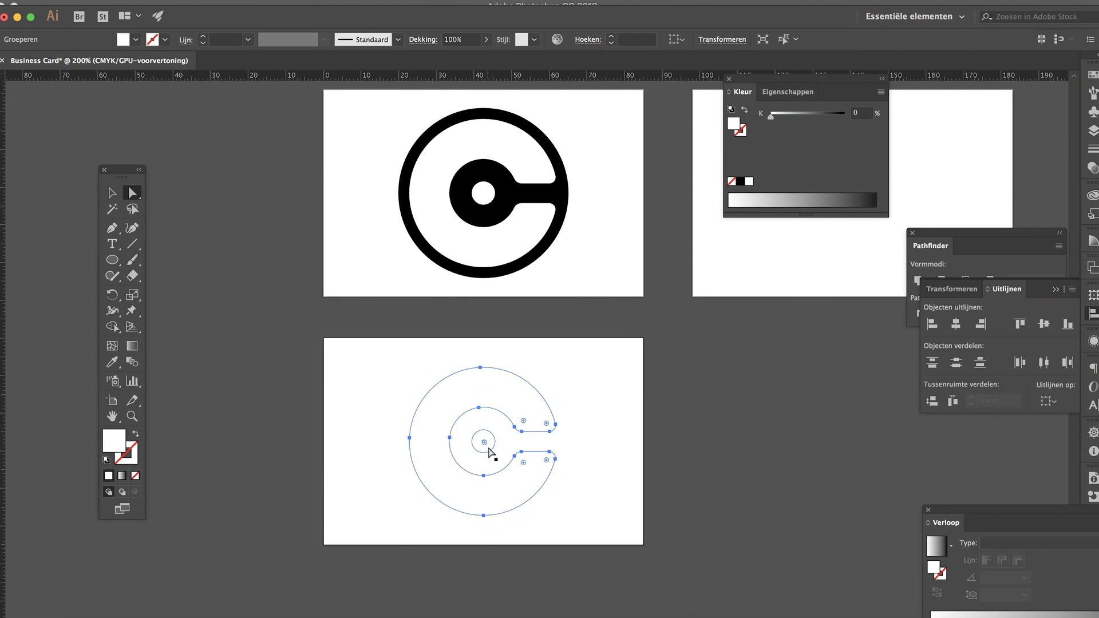
shift+click(486, 446)
click(741, 182)
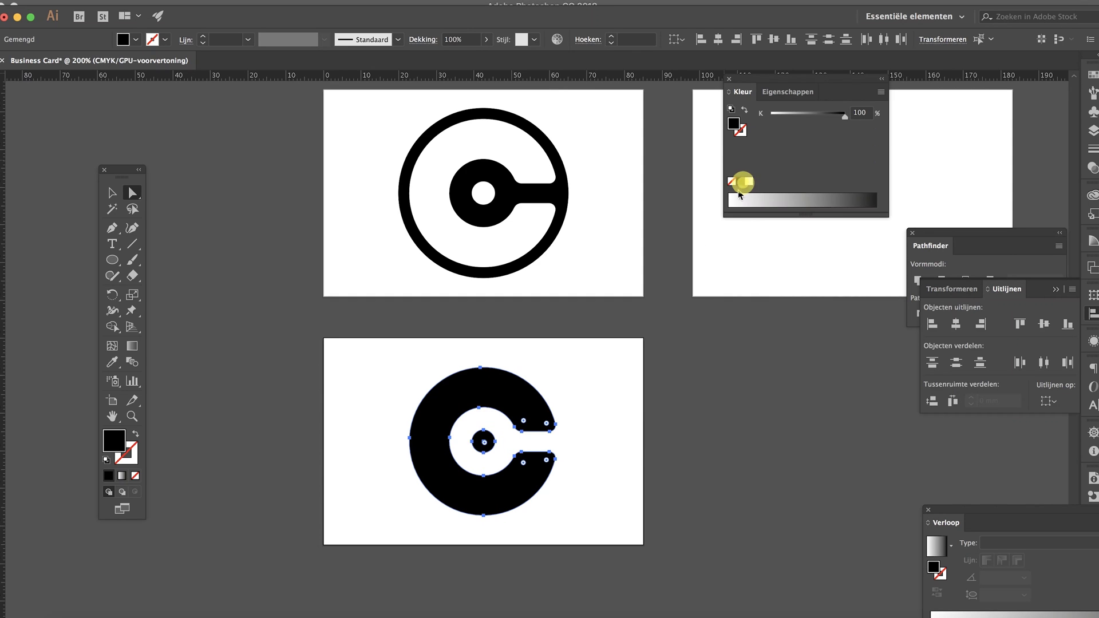
click(629, 459)
key(v)
Step: Draw an 85 × 55 mm black rectangle over the lower card and send it behind the logo
drag(112, 260, 172, 260)
drag(323, 338, 644, 544)
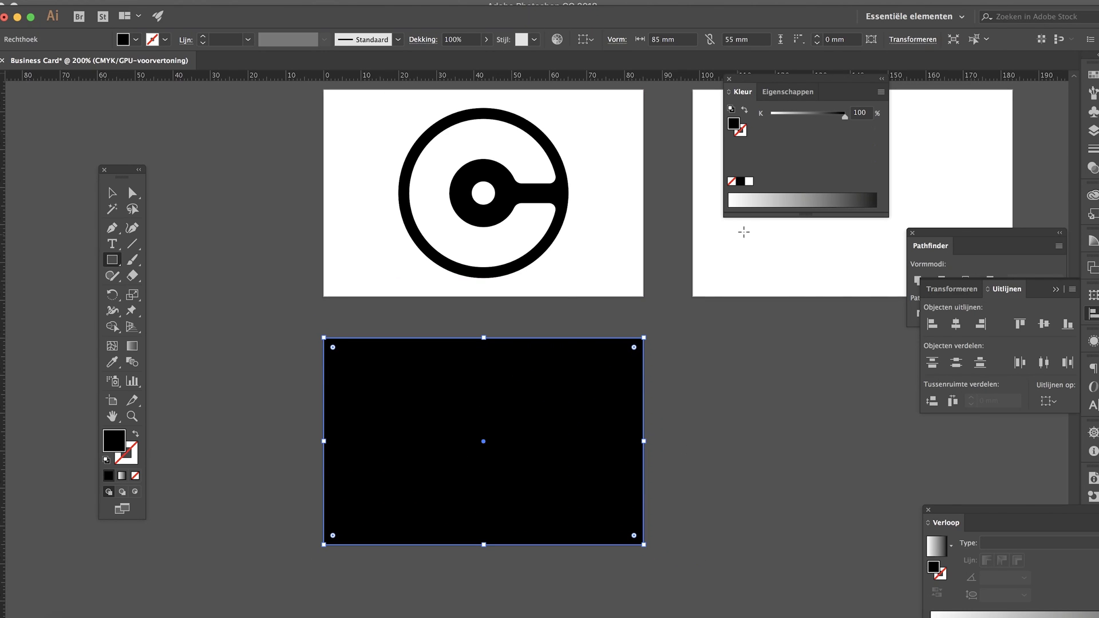
key(v)
key(super+shift+bracketleft)
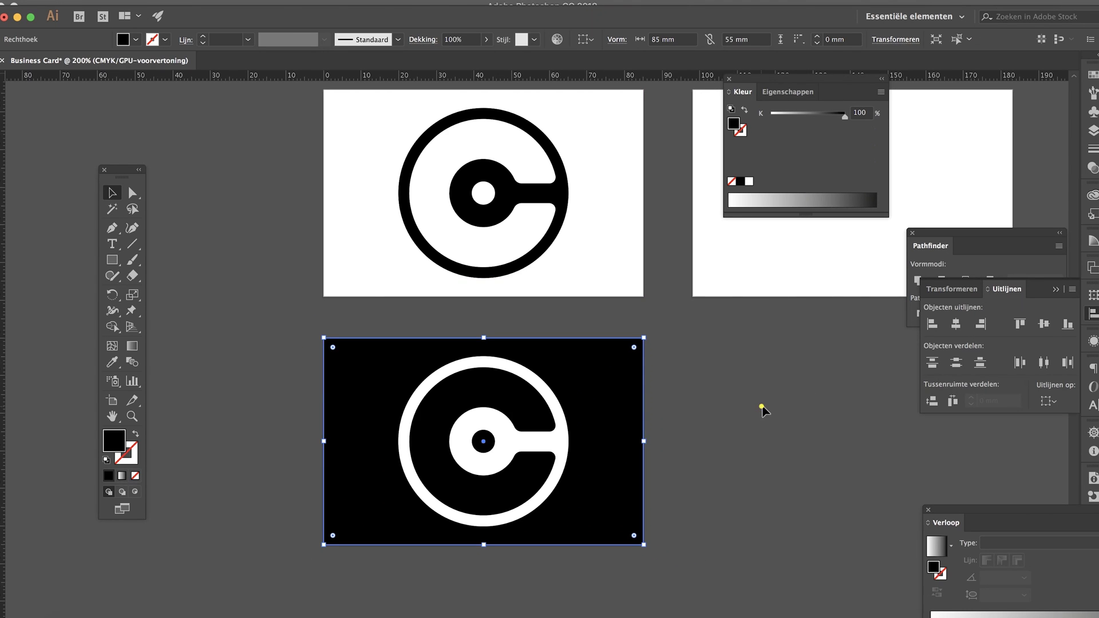
click(762, 410)
Step: Zoom out, pan to the blank right-hand artboard, and zoom in on it
key(super+minus)
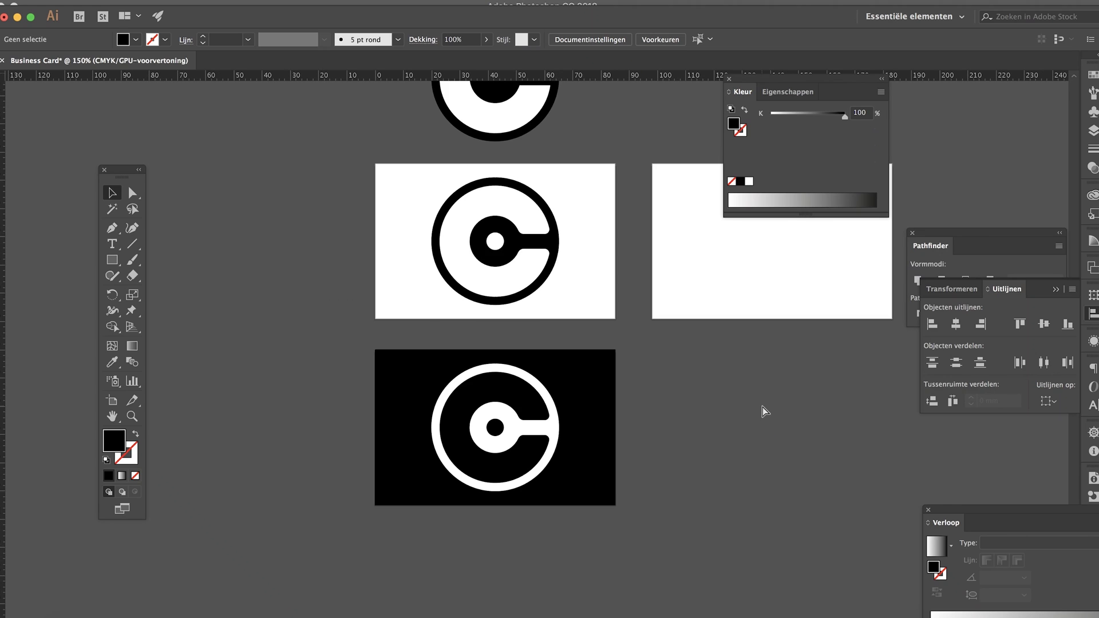
scroll(750, 418, up, 5)
scroll(748, 417, down, 5)
scroll(715, 395, right, 4)
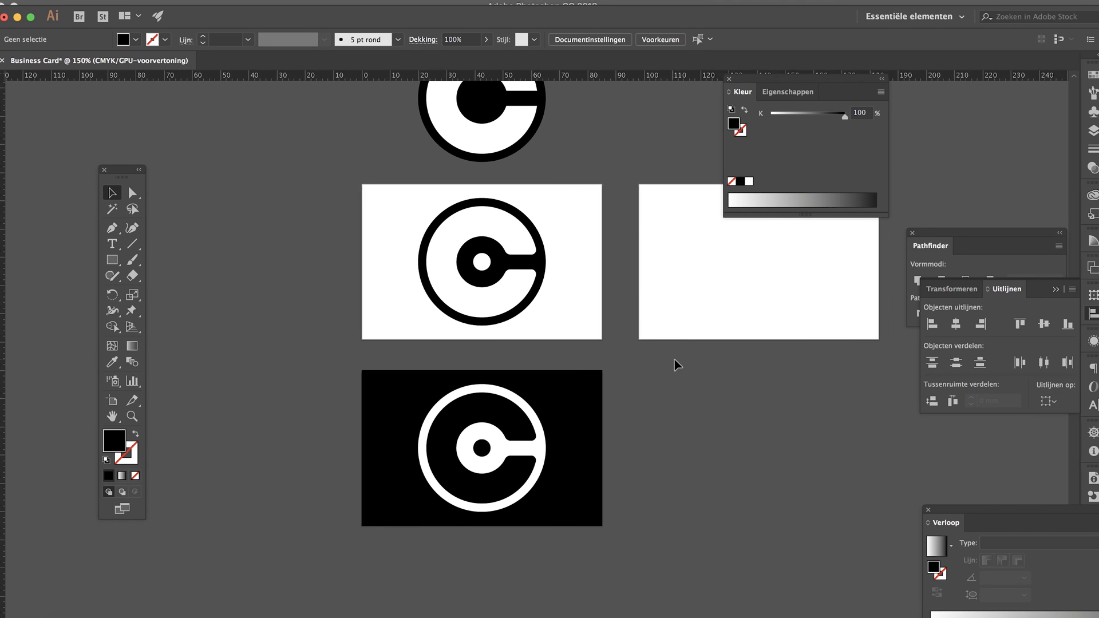
click(654, 333)
scroll(654, 333, up, 3)
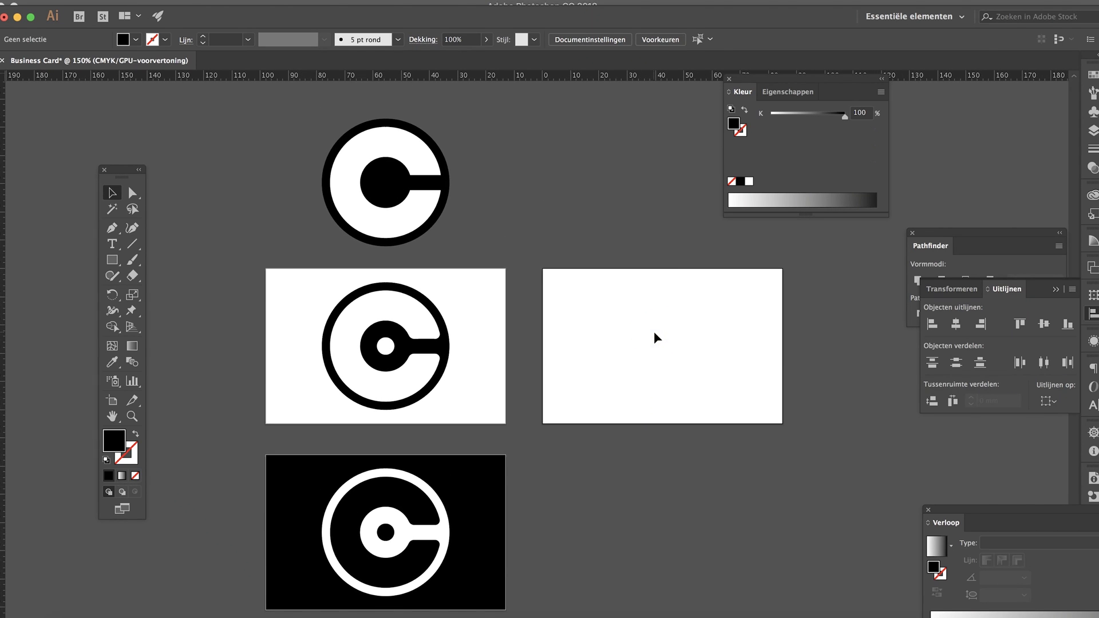
key(super+plus)
key(super+plus)
scroll(654, 336, right, 5)
scroll(655, 336, up, 3)
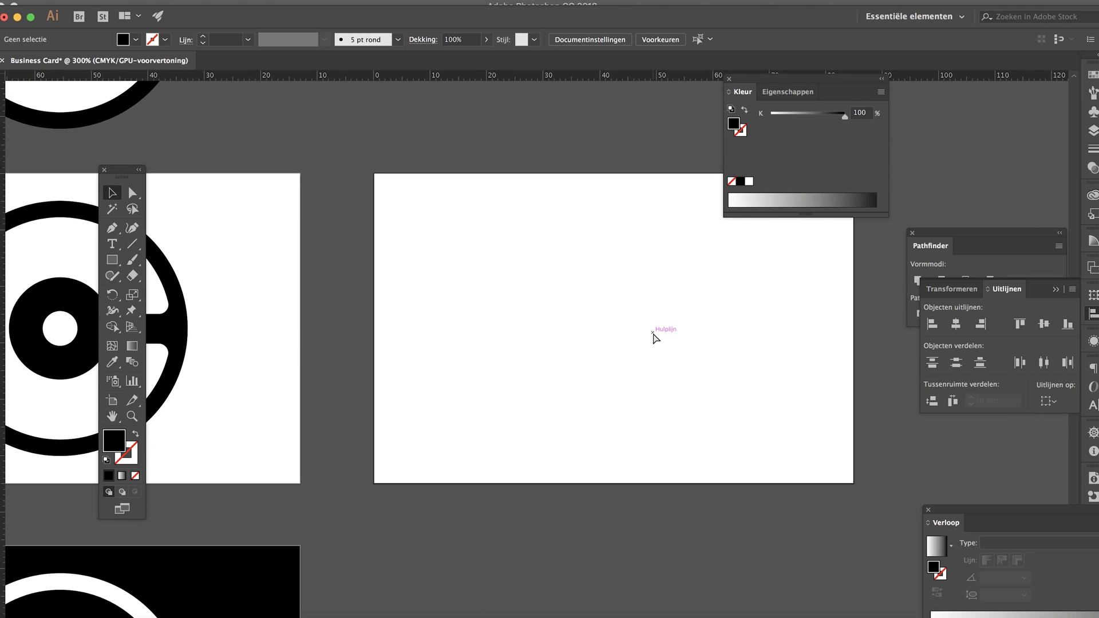
key(m)
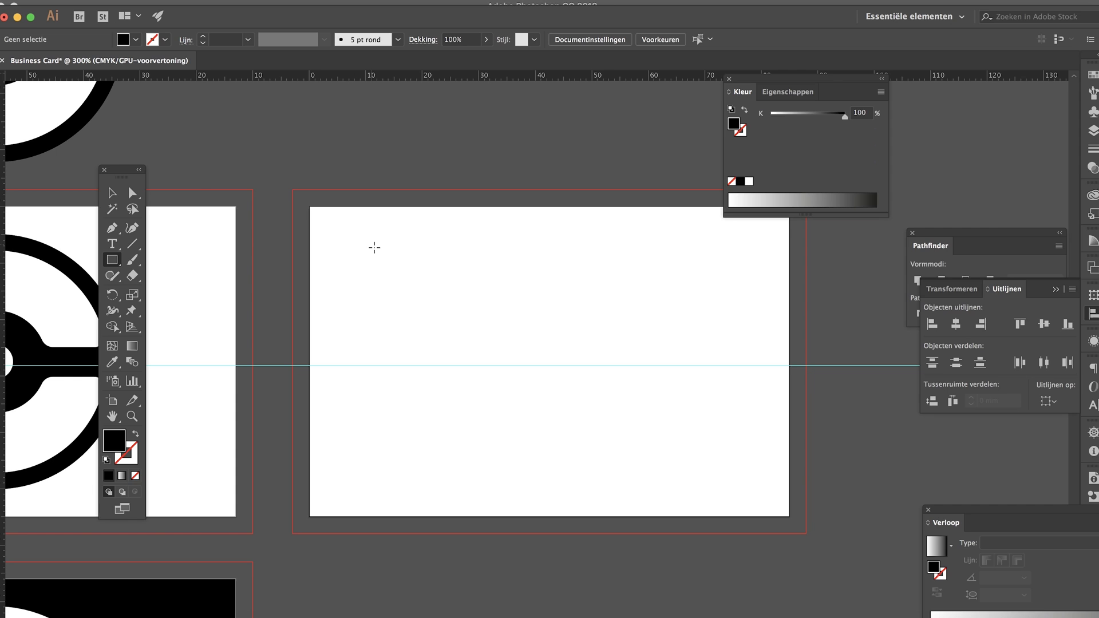
Step: Create a 6 × 6 mm square to use as a margin spacer
click(372, 245)
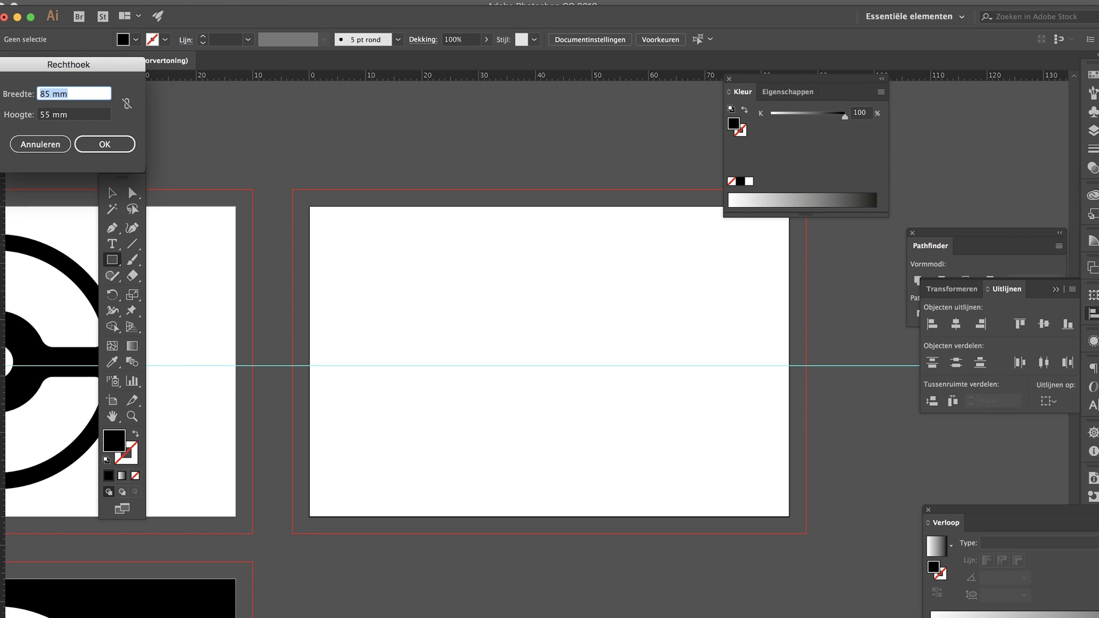
text(6)
key(Tab)
text(6 mm)
key(Return)
key(v)
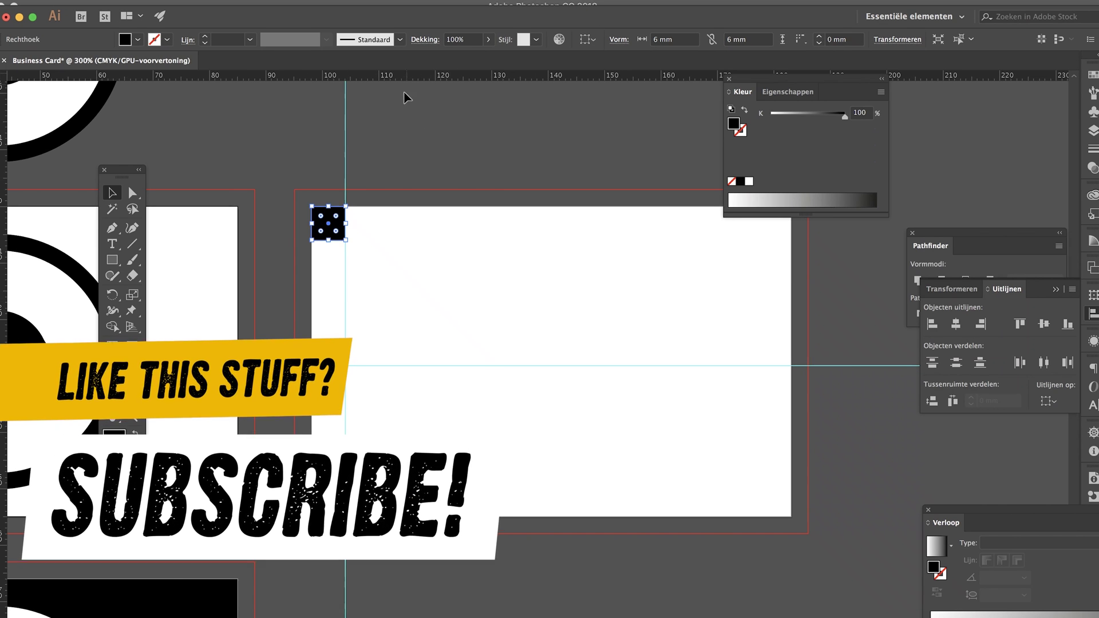
Step: Drag guides to the square's edges in the card's bottom-right corner, then park the square off the artboard
drag(419, 77, 432, 238)
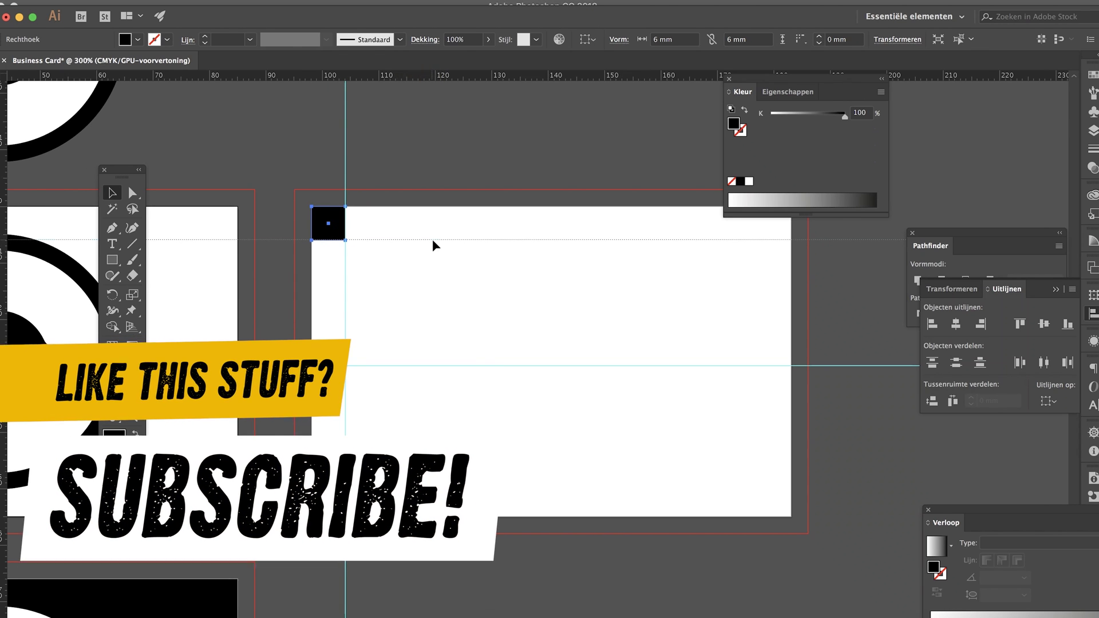
drag(327, 223, 777, 496)
drag(679, 75, 797, 482)
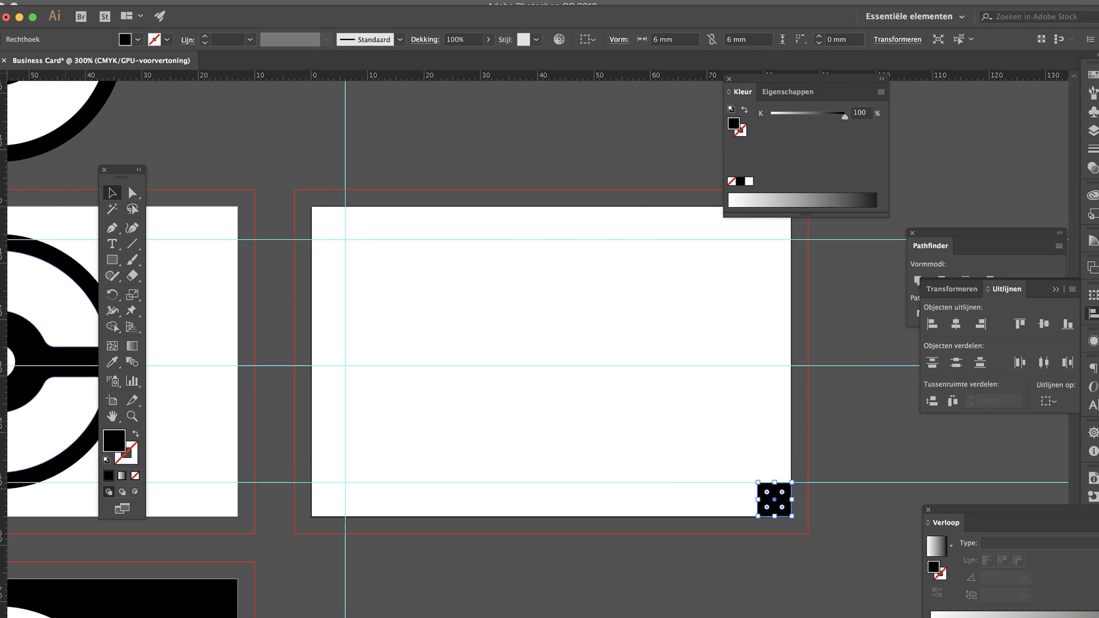
drag(3, 428, 756, 458)
click(841, 520)
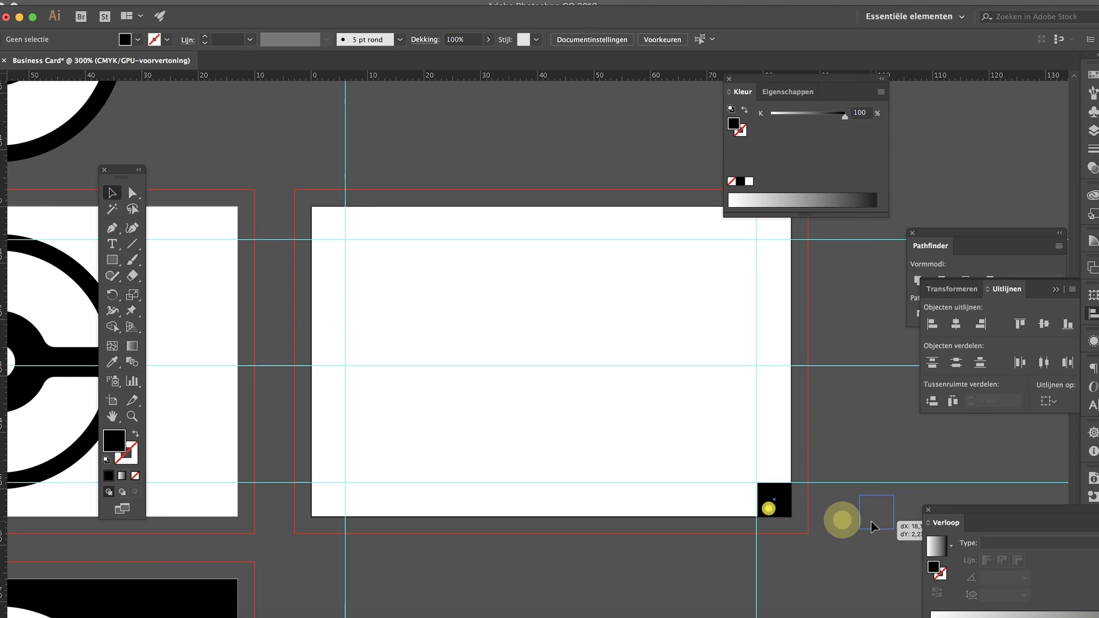
drag(768, 503, 870, 516)
click(448, 332)
Step: Add a text frame at the top-left margin with the cardholder's first name and surname on two lines, in Montserrat Bold
key(t)
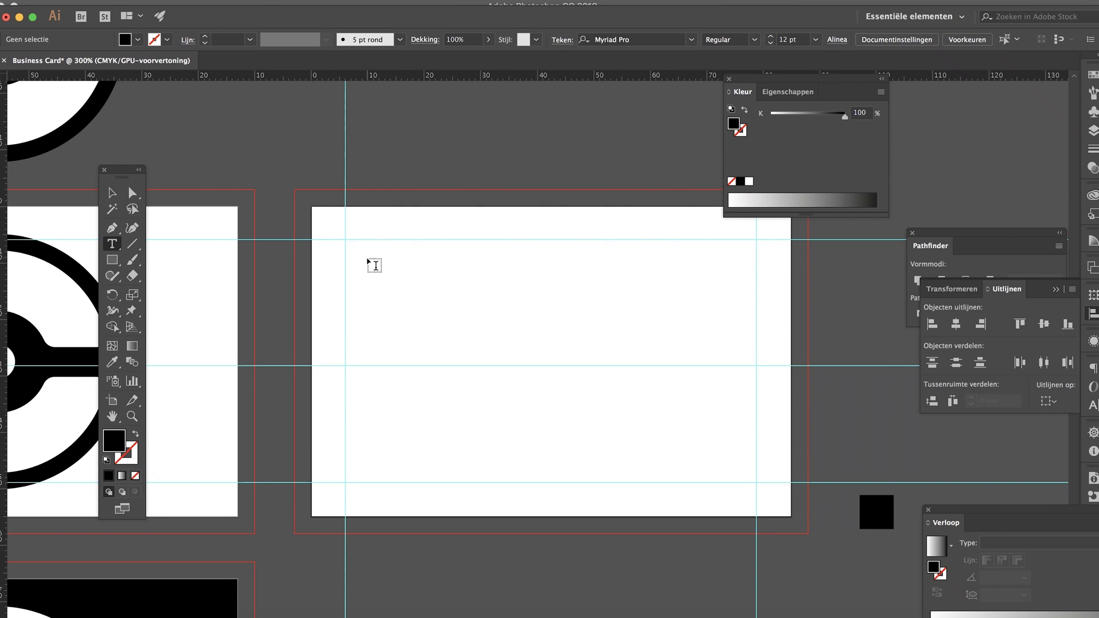
drag(355, 248, 708, 365)
text(David)
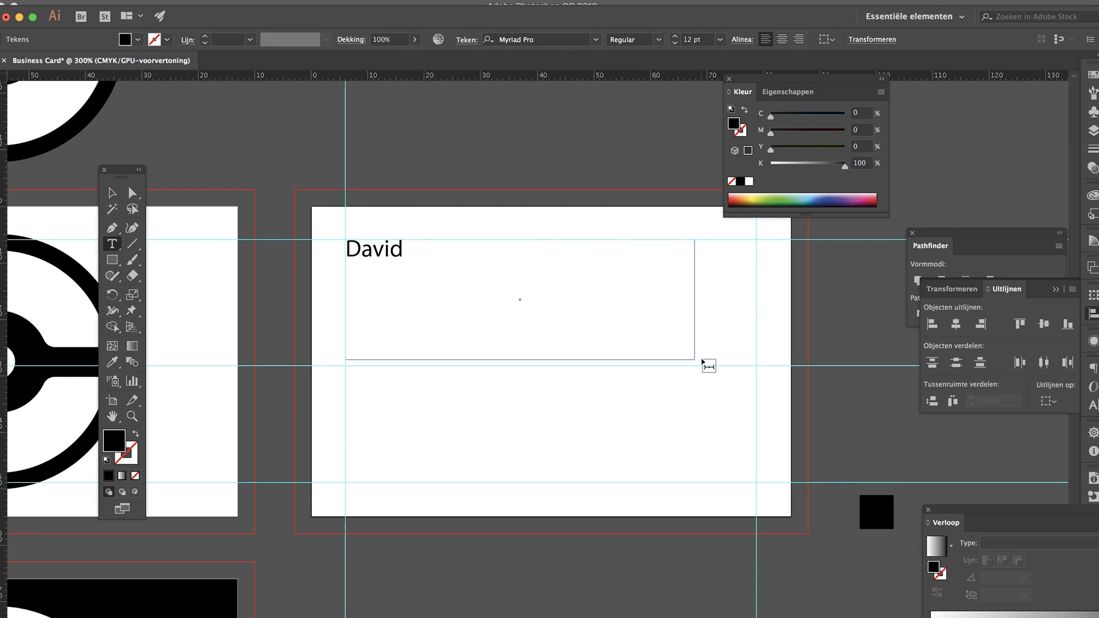
key(Return)
text(Hasselho)
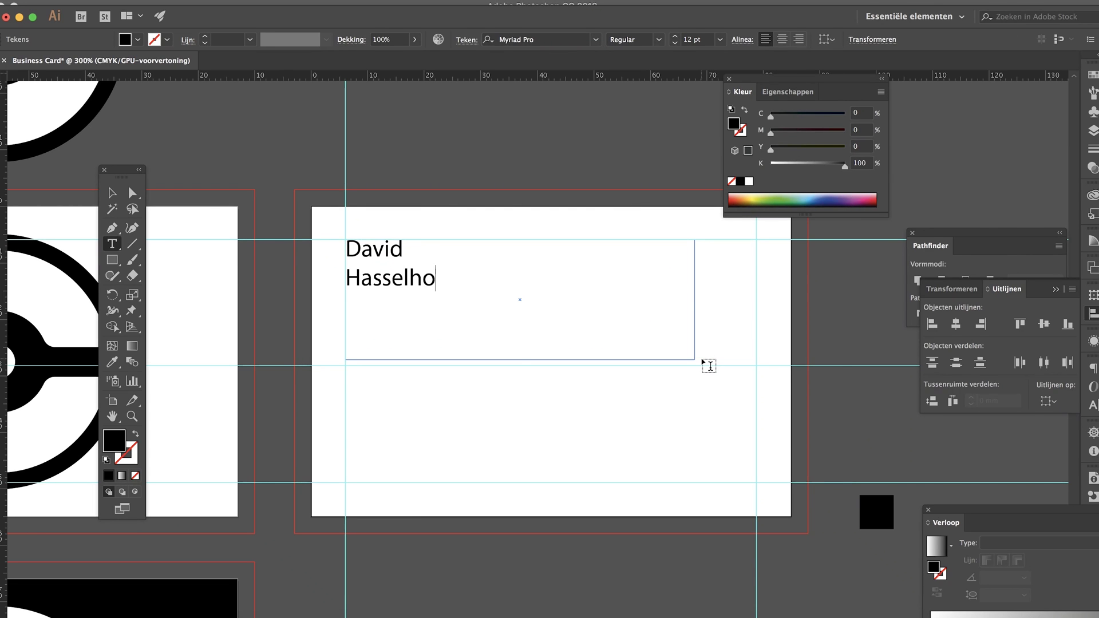
text(ff)
key(ctrl+a)
key(ctrl+shift+period)
key(ctrl+shift+period)
key(ctrl+shift+period)
key(ctrl+shift+period)
key(ctrl+shift+period)
key(ctrl+t)
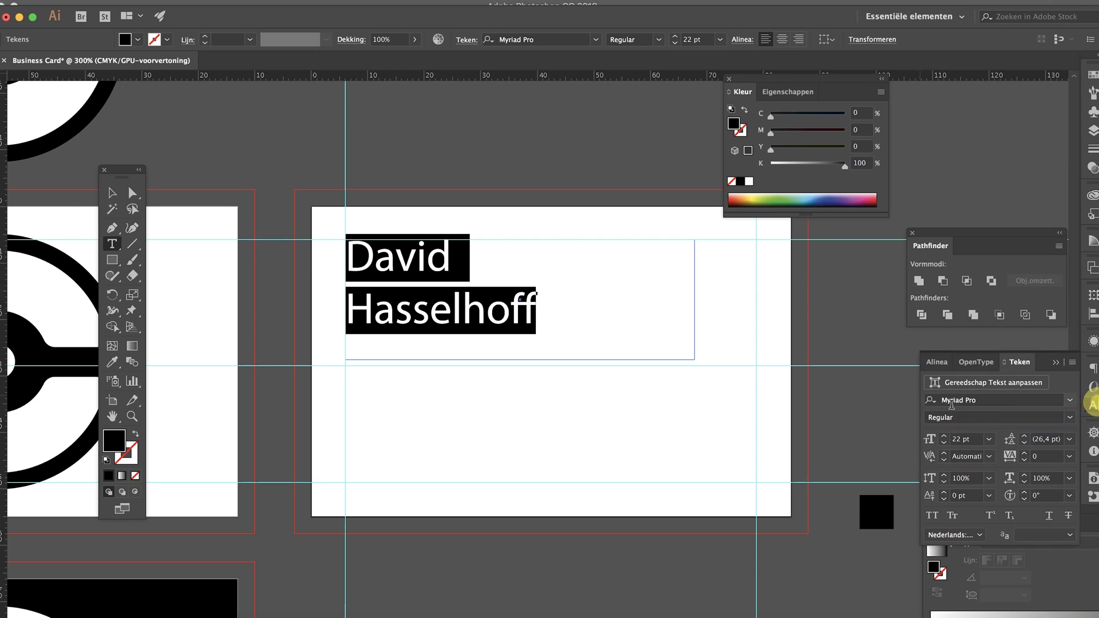
text(mont)
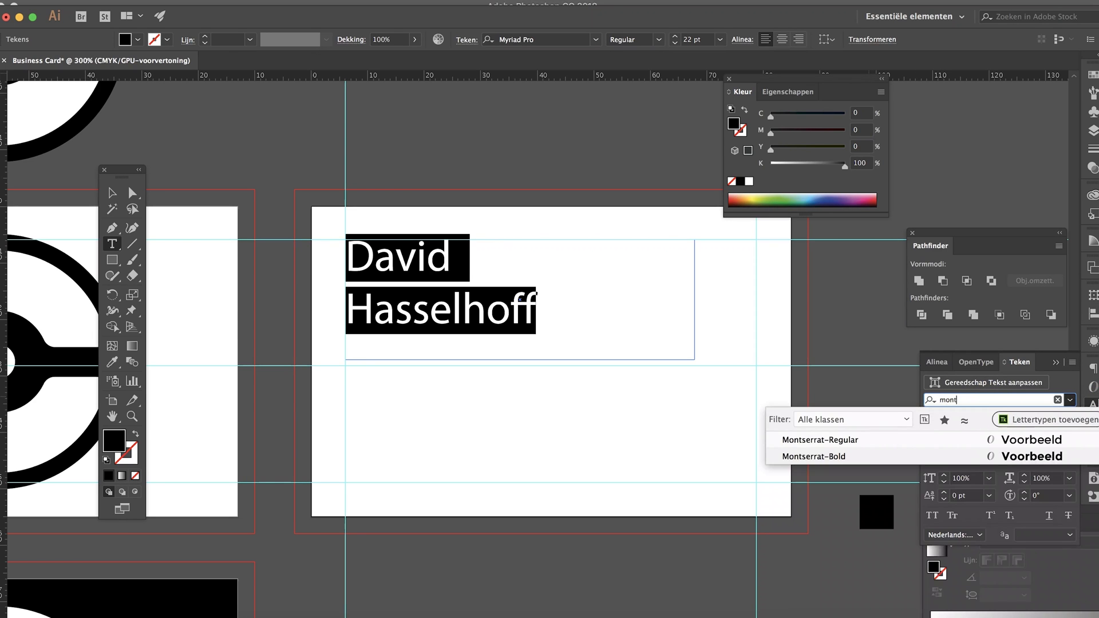
key(Return)
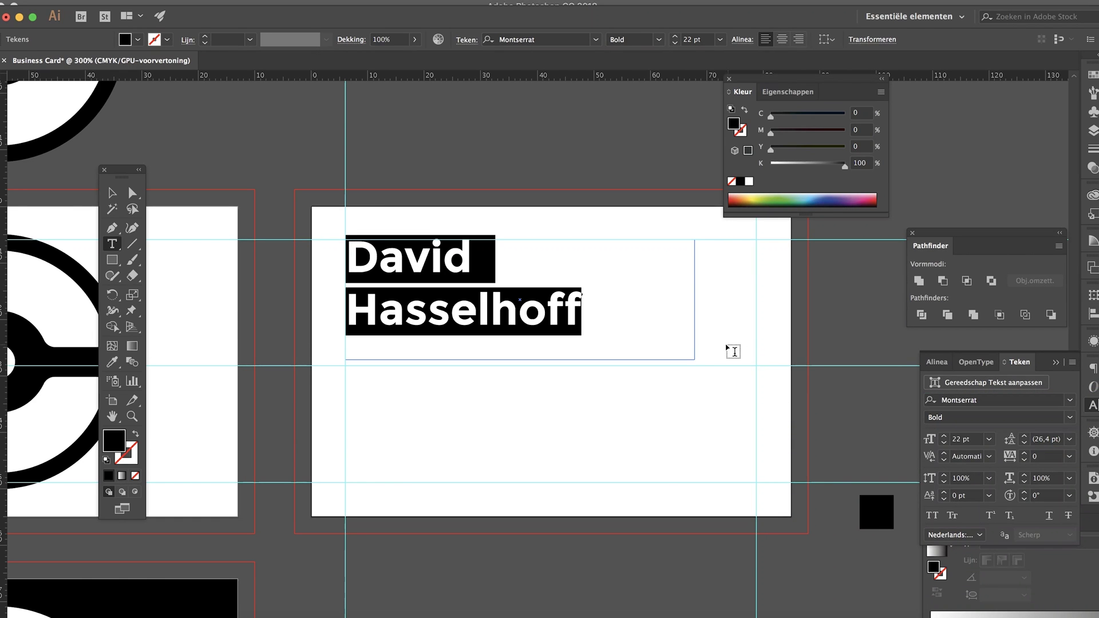
Step: Set the name's leading to 23 pt
click(466, 301)
key(Escape)
click(405, 290)
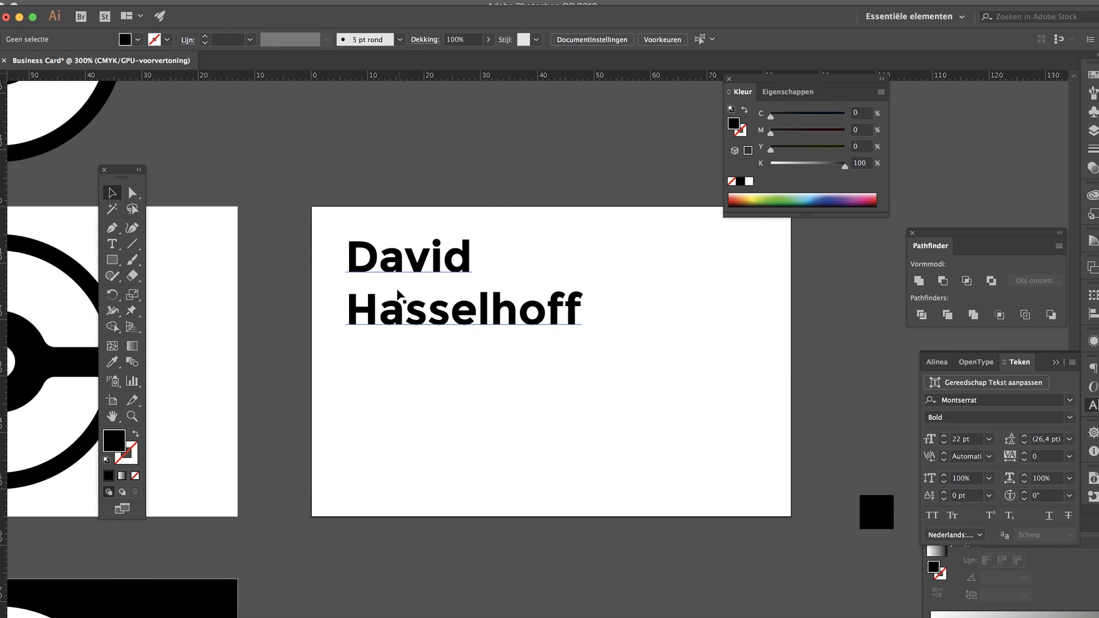
double_click(387, 296)
key(ctrl+a)
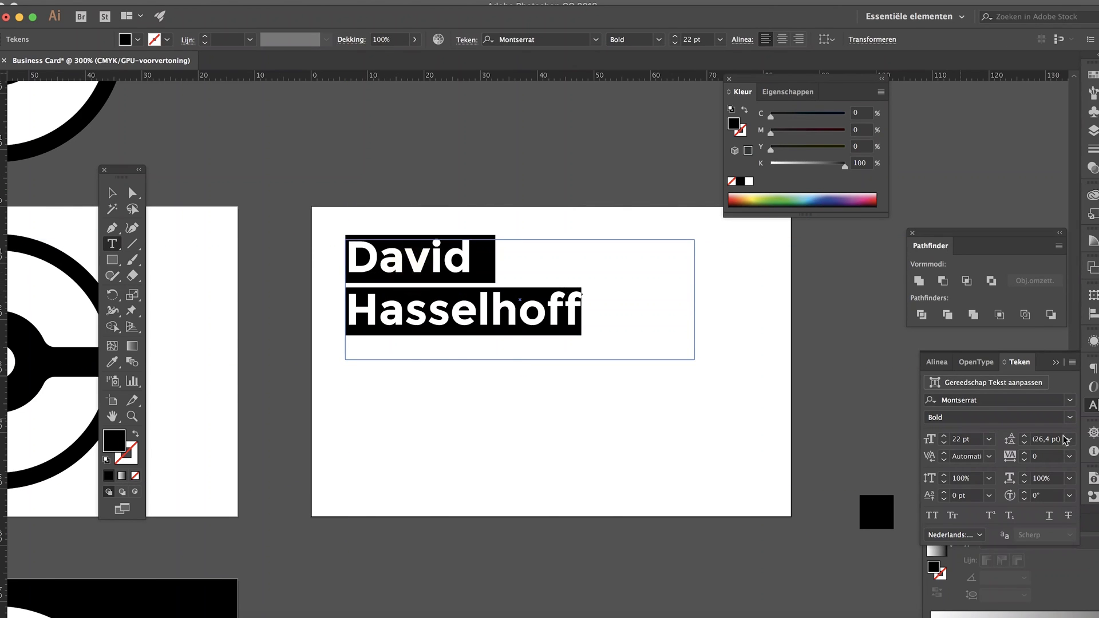
click(1069, 439)
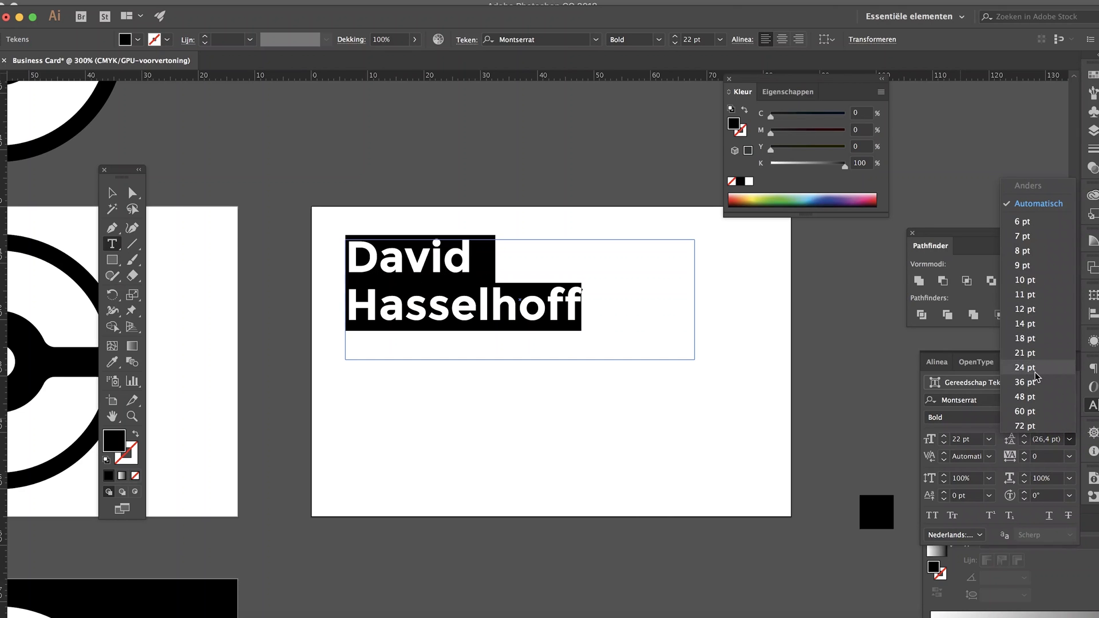
click(1024, 367)
click(1047, 439)
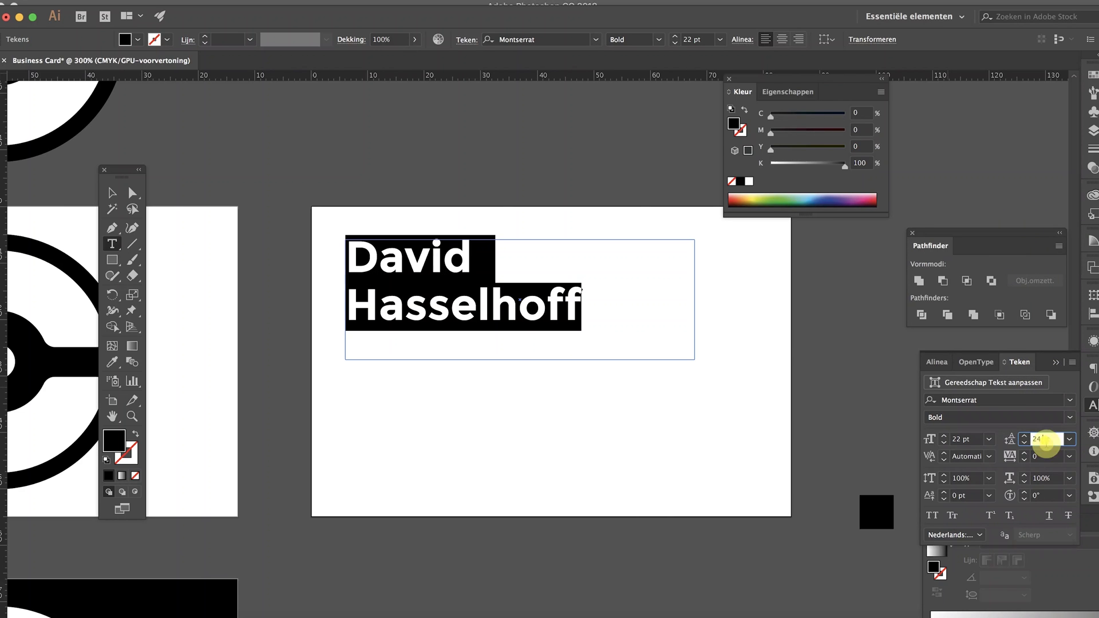
text(23)
click(113, 193)
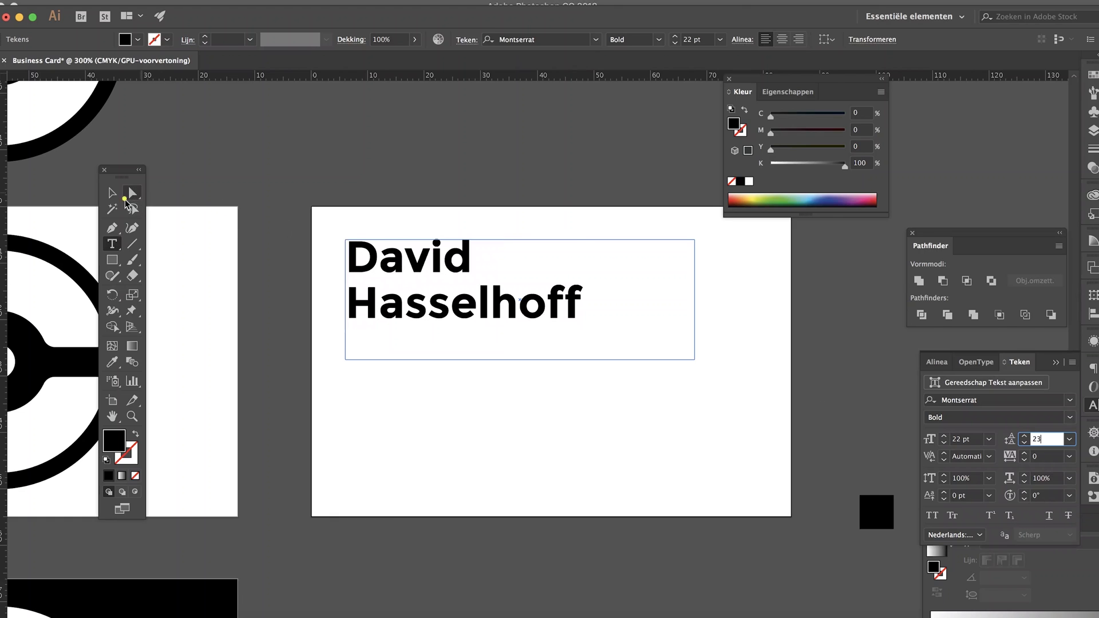
Step: Set the name's font size to 24 pt and reselect its text frame
click(304, 332)
double_click(425, 298)
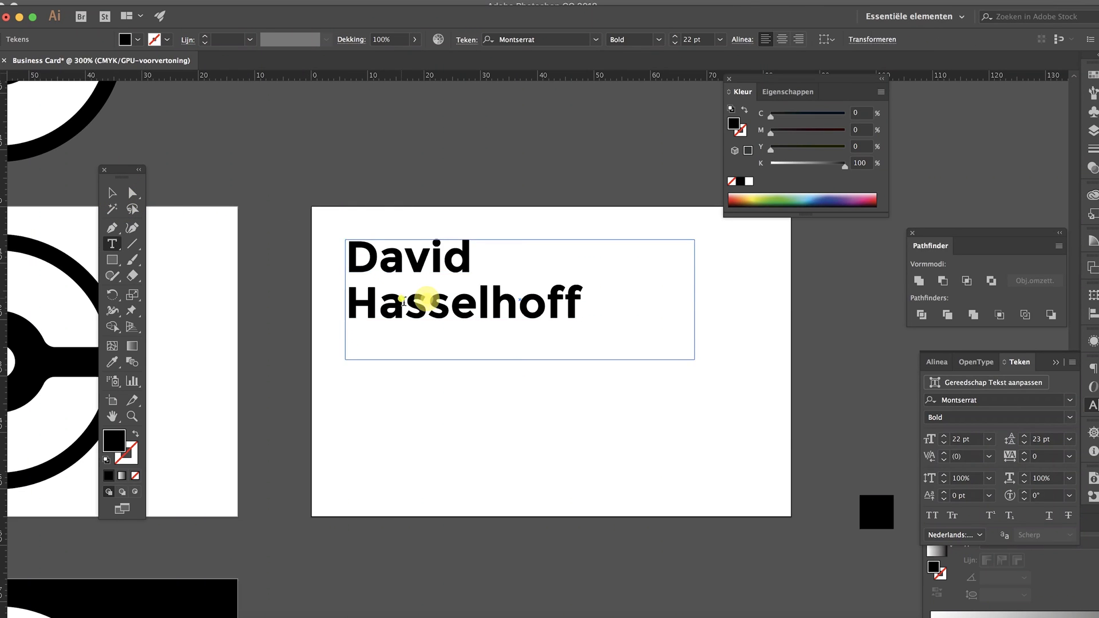
key(ctrl+a)
click(968, 439)
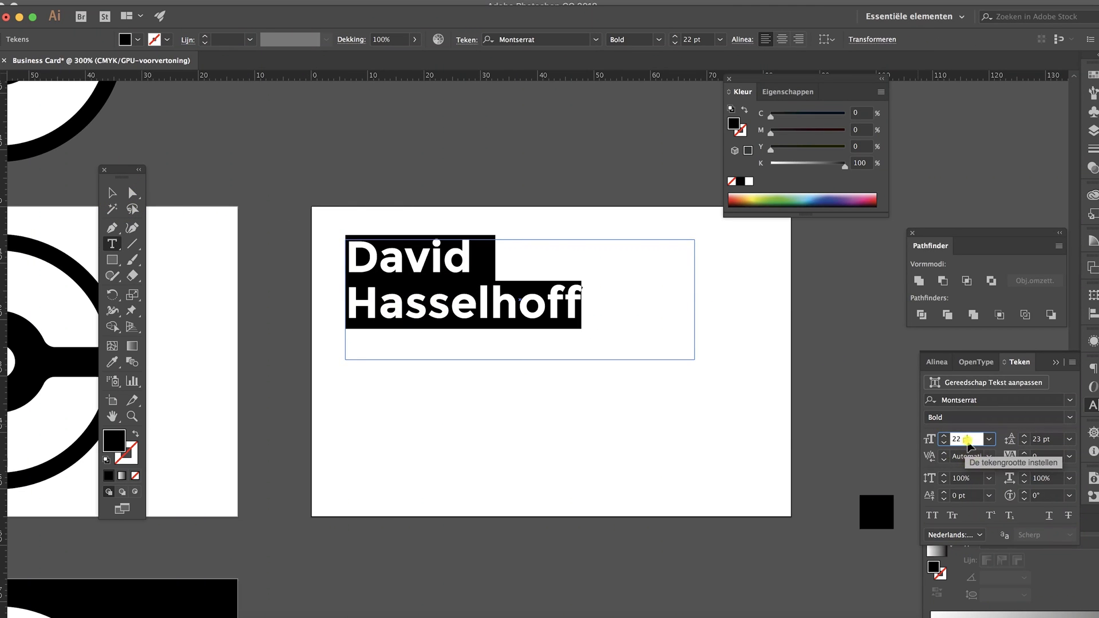
text(24)
click(112, 193)
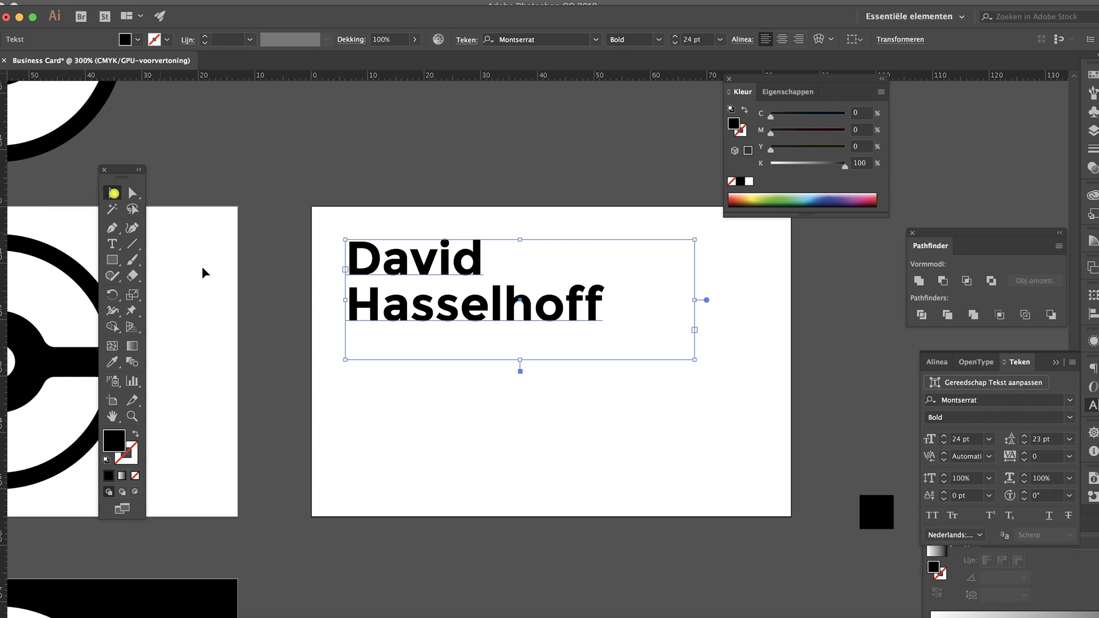
click(263, 309)
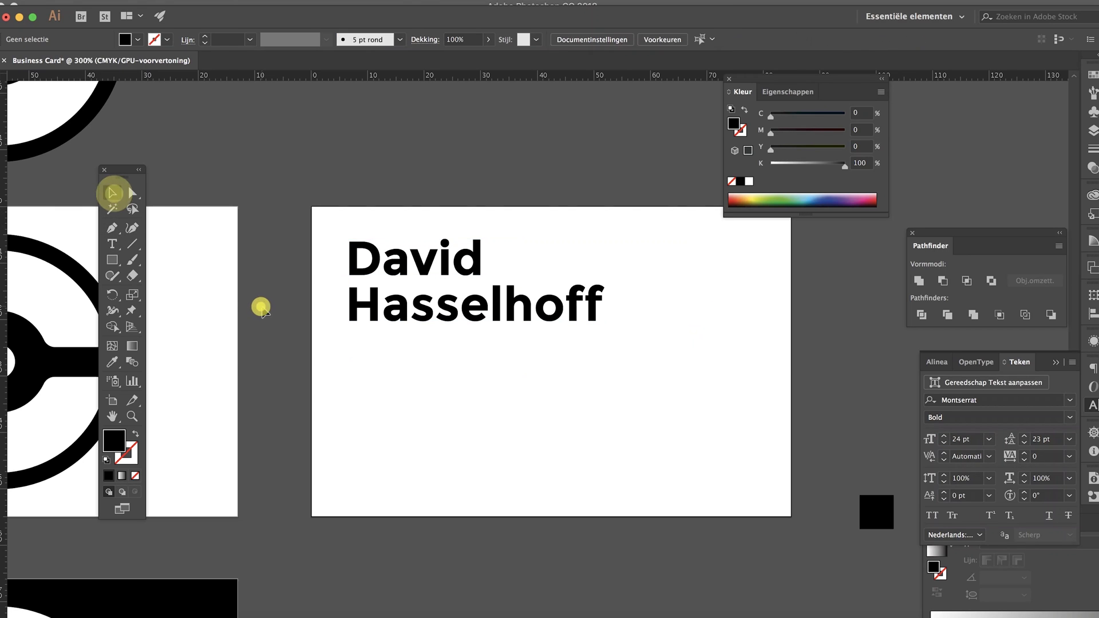
click(471, 309)
scroll(463, 263, down, 3)
Step: Duplicate the name frame lower on the card and replace its text with 'Company'
drag(452, 210, 465, 392)
key(t)
triple_click(452, 374)
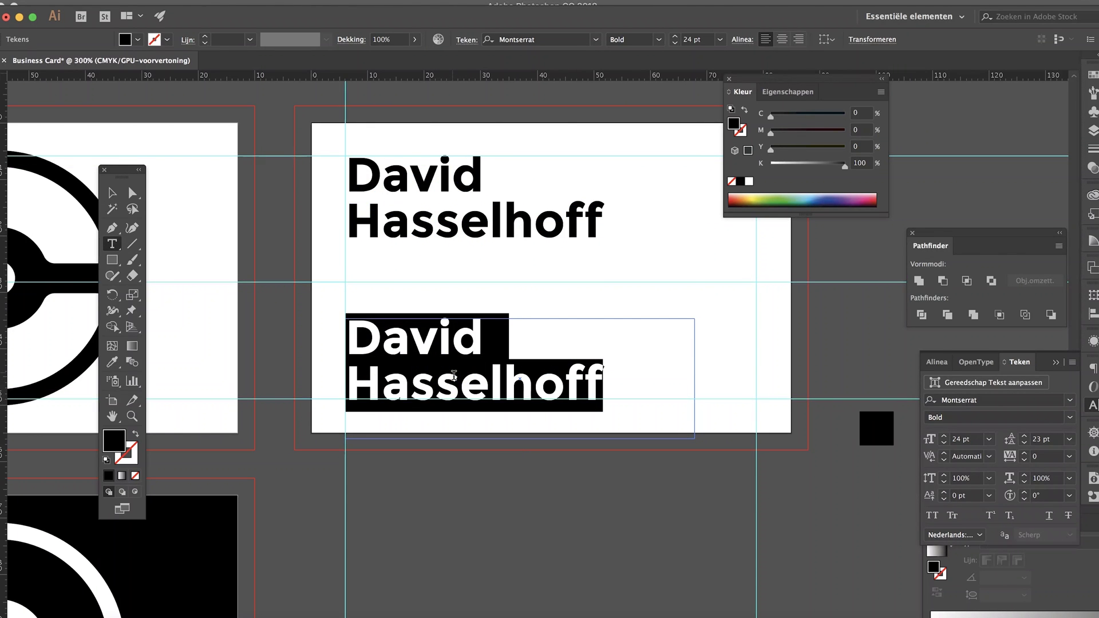
text(Compane)
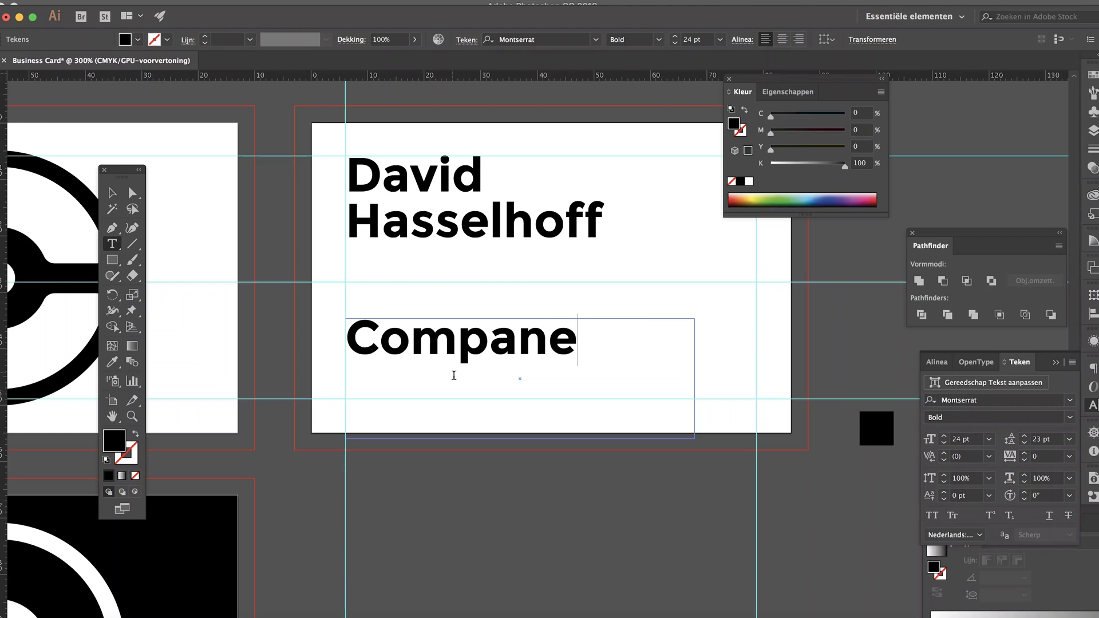
key(BackSpace)
text(y)
Step: Reduce the 'Company' text to 7,5 pt and zoom in on the card text
scroll(458, 369, left, 5)
double_click(493, 355)
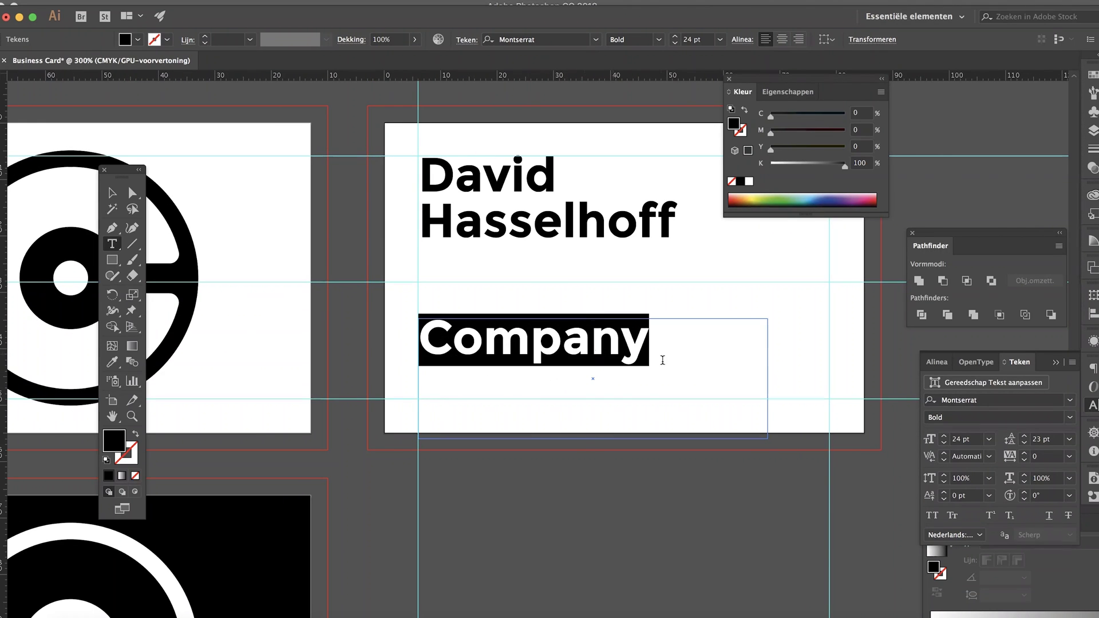
click(961, 439)
text(7)
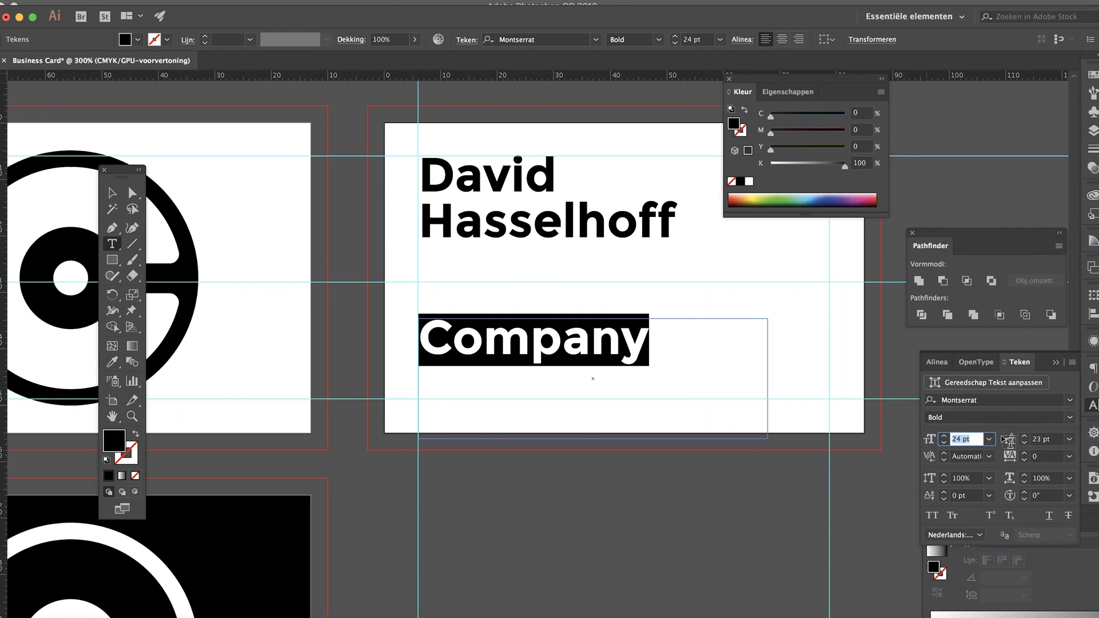
text(,5)
key(Return)
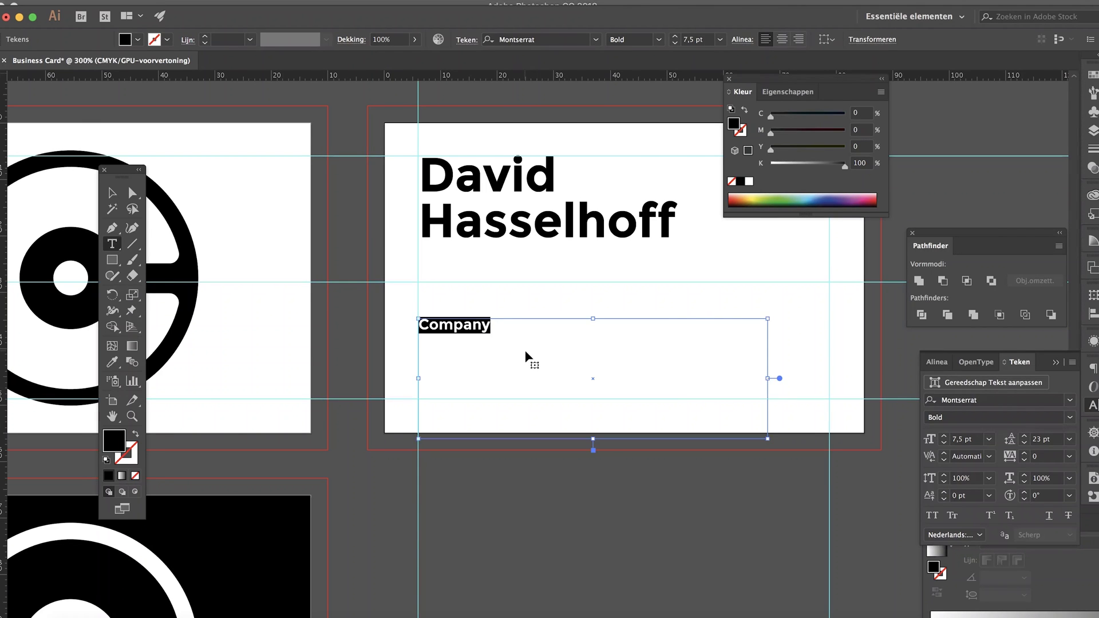
key(super+equal)
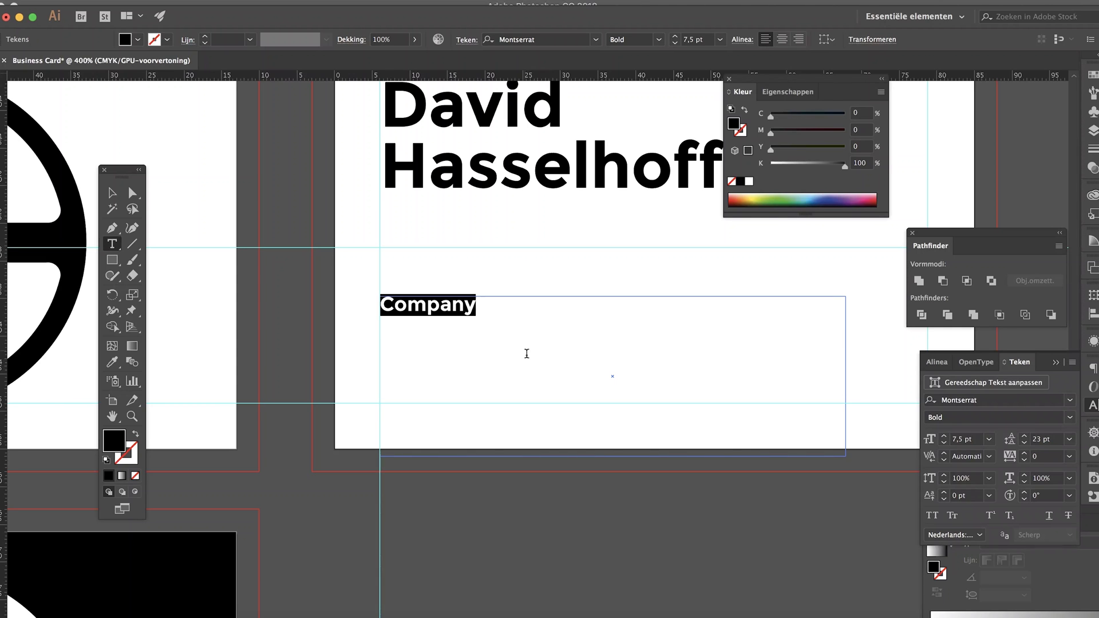
Step: Add a 'Streetname' line under Company in Regular weight, with 7,2 pt leading for the block
click(510, 311)
text(Str)
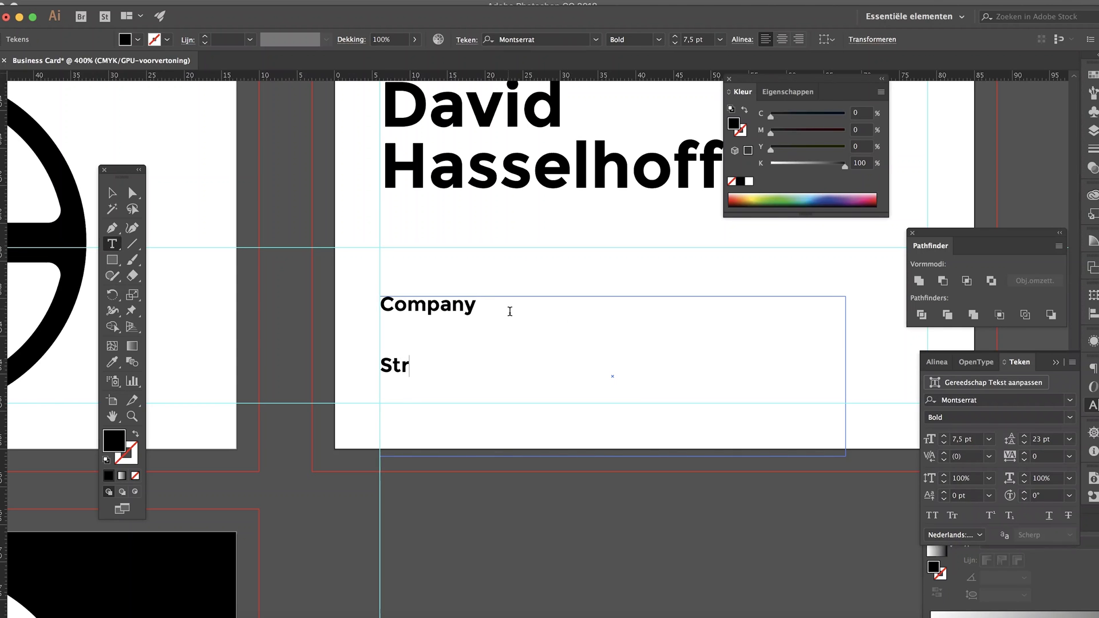
text(eetname)
key(super+a)
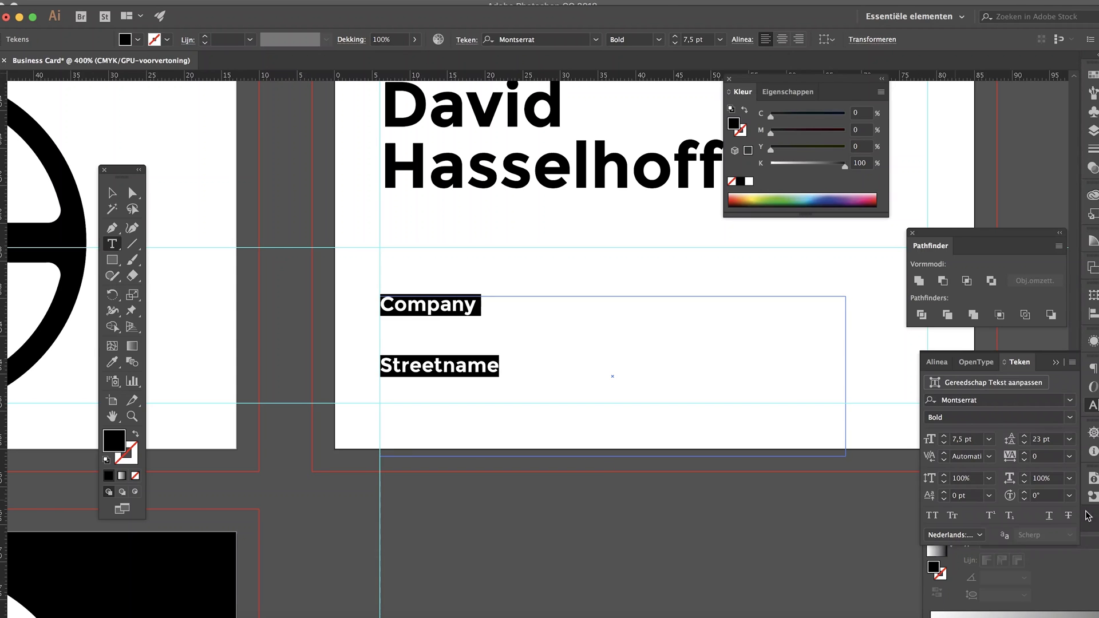
click(1051, 444)
text(7,2)
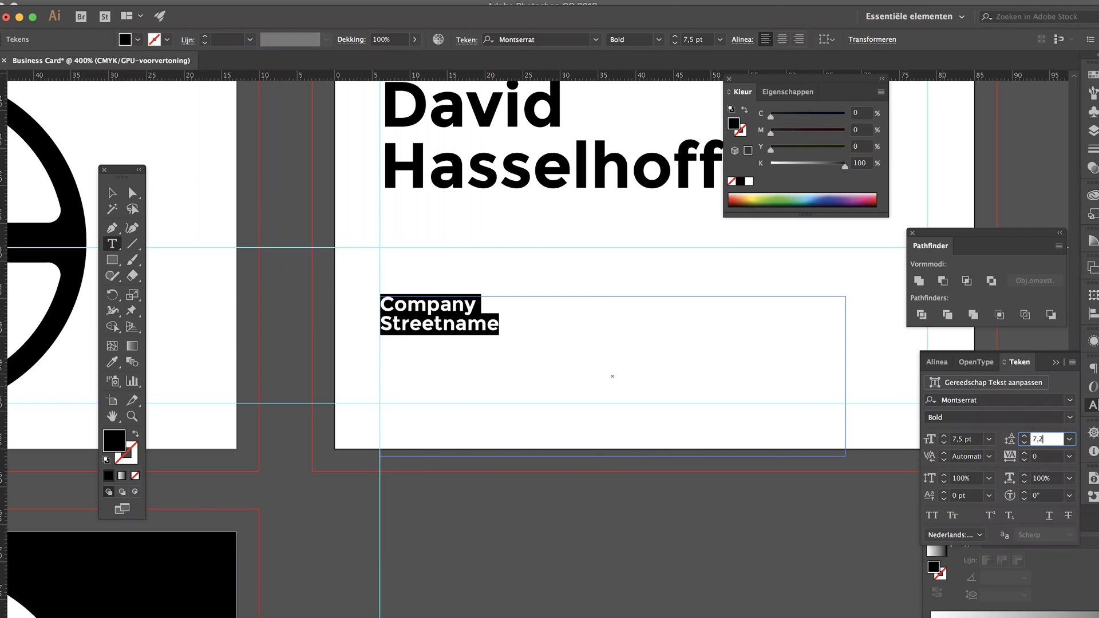
key(Return)
click(479, 343)
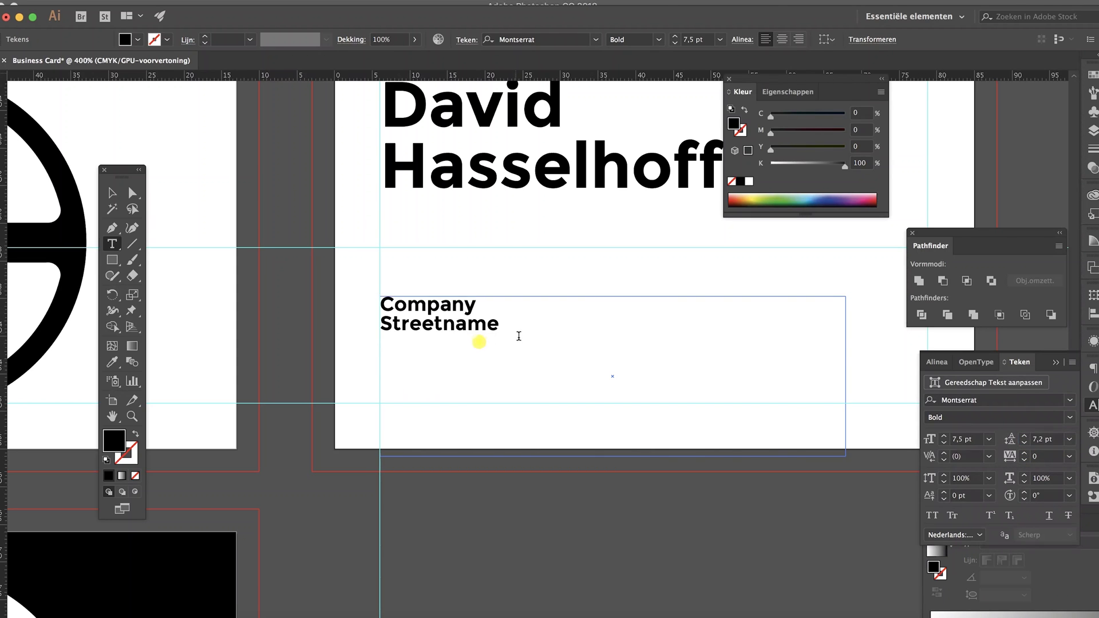
double_click(531, 334)
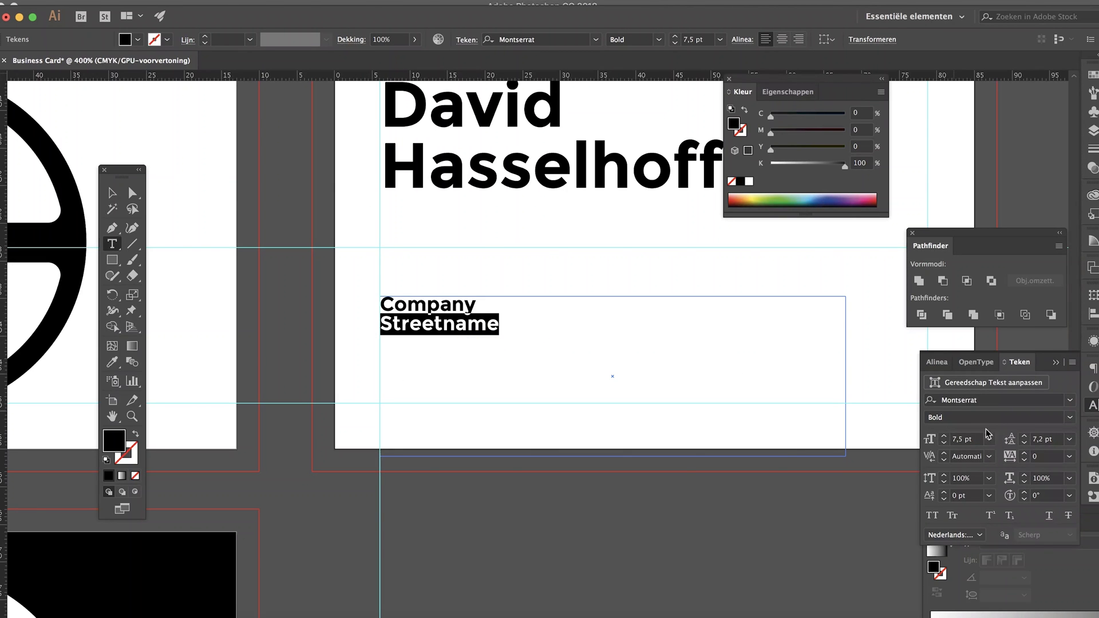
click(1069, 418)
click(1013, 431)
click(523, 326)
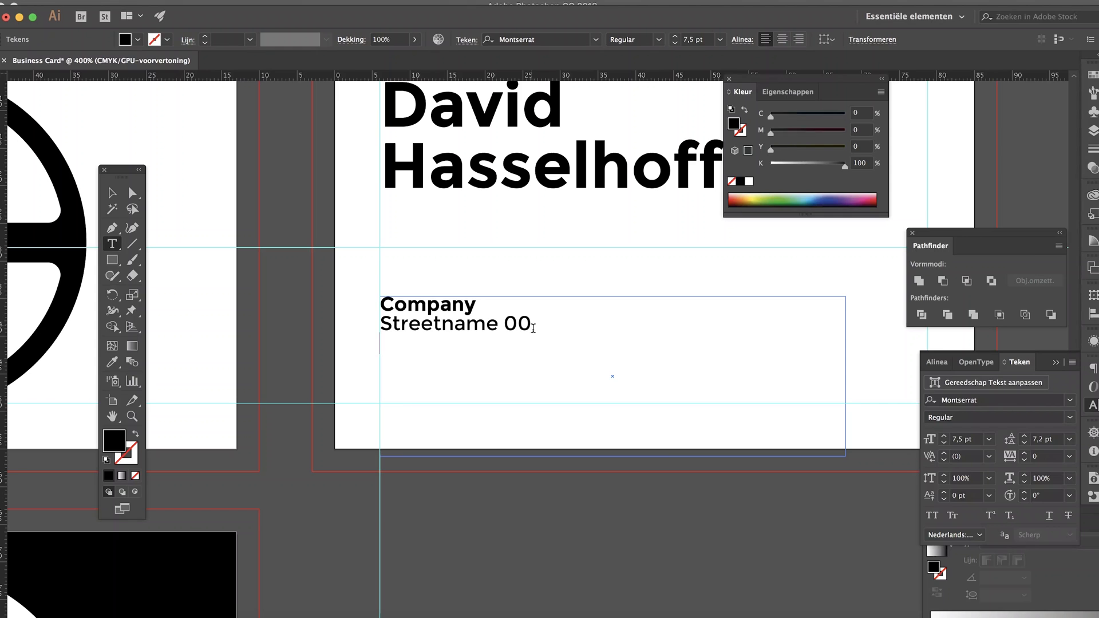
Step: Add the '6712AA Amsterdam The Netherlands' lines and fit the frame snugly around the text
key(Return)
text(6712AA  A)
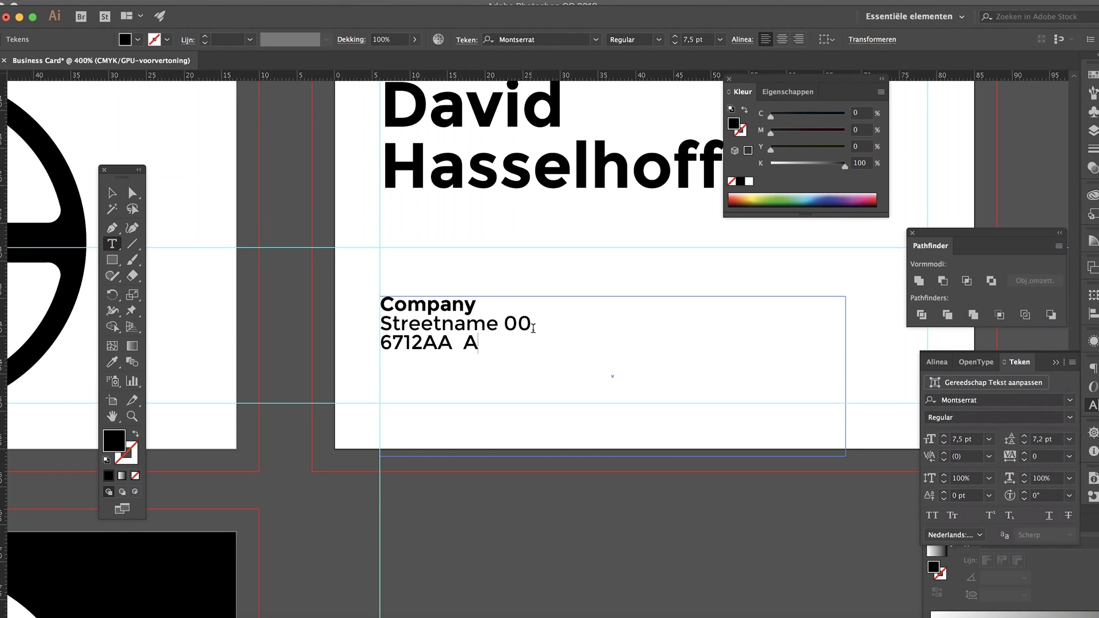
text(msterdam )
text(The)
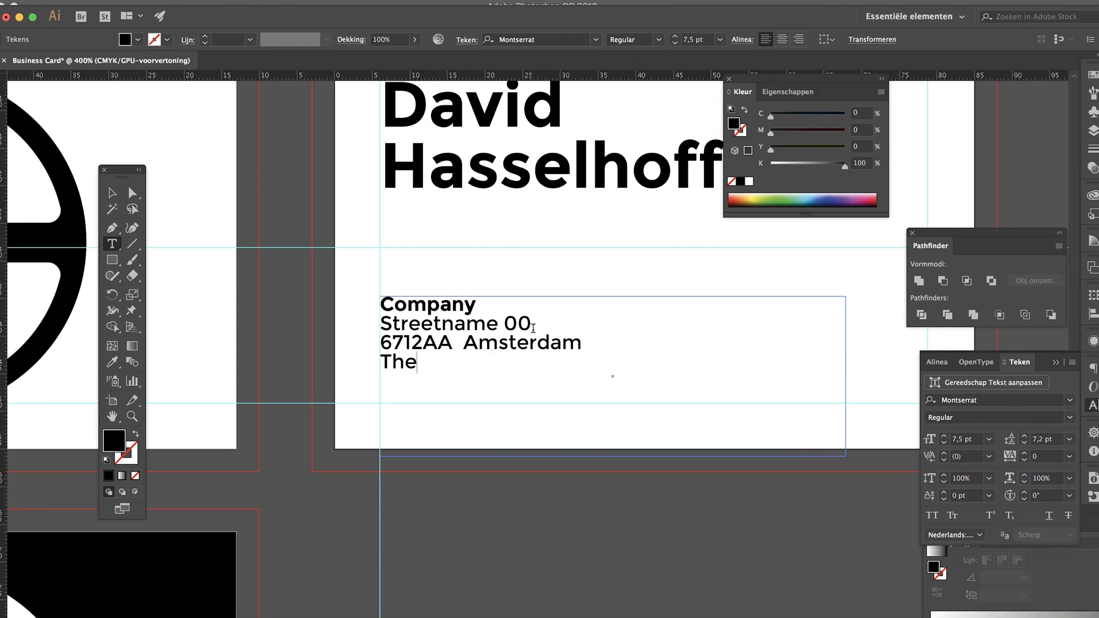
text( Netherlands)
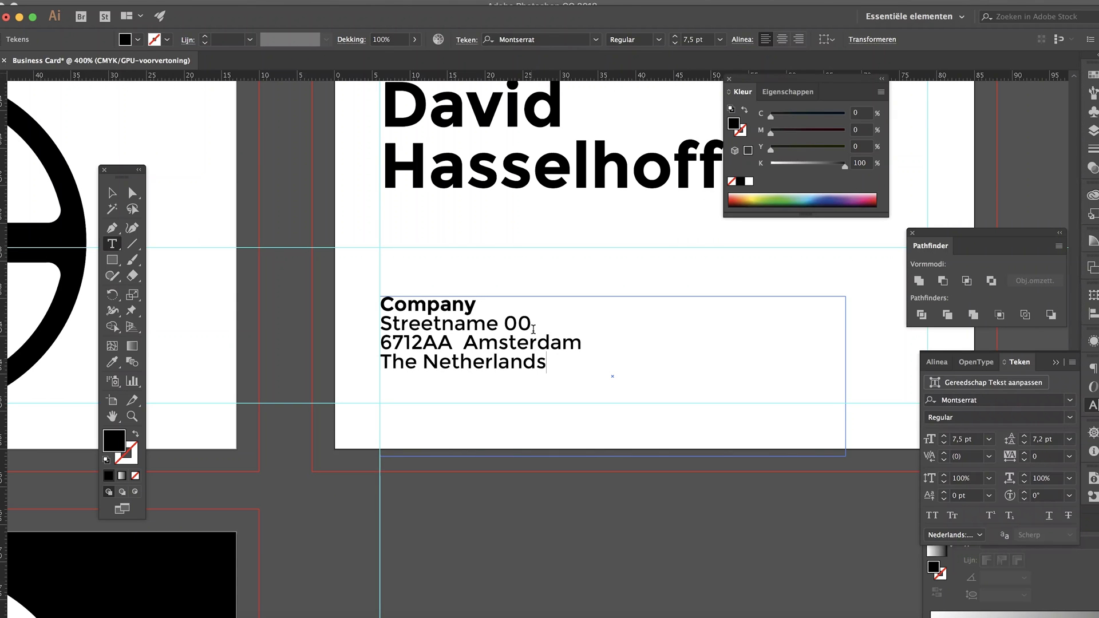
click(113, 193)
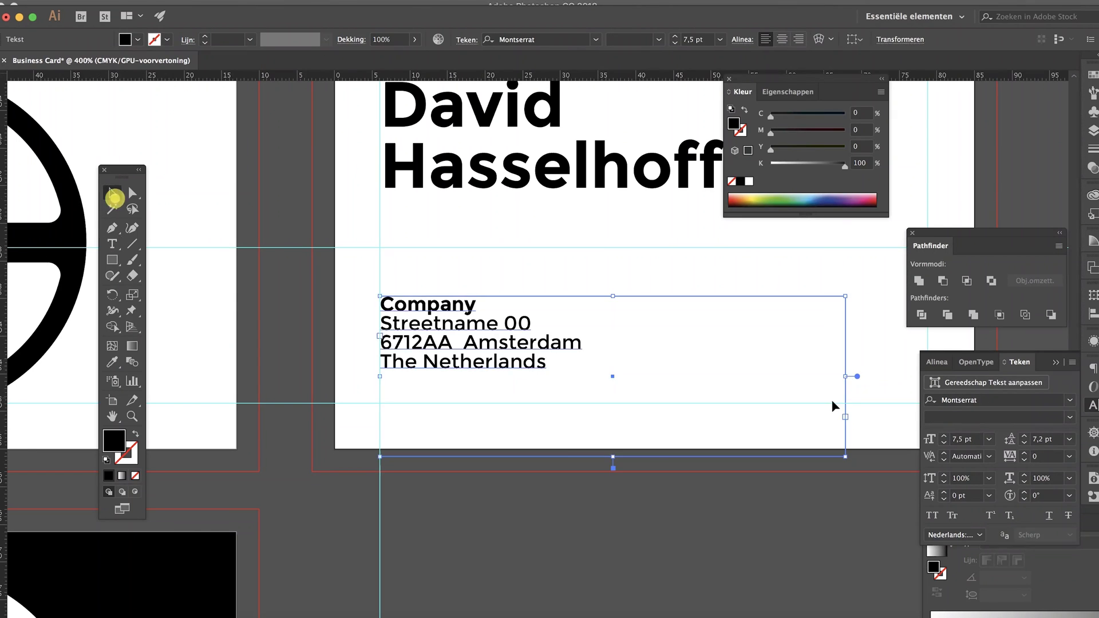
drag(845, 376, 601, 376)
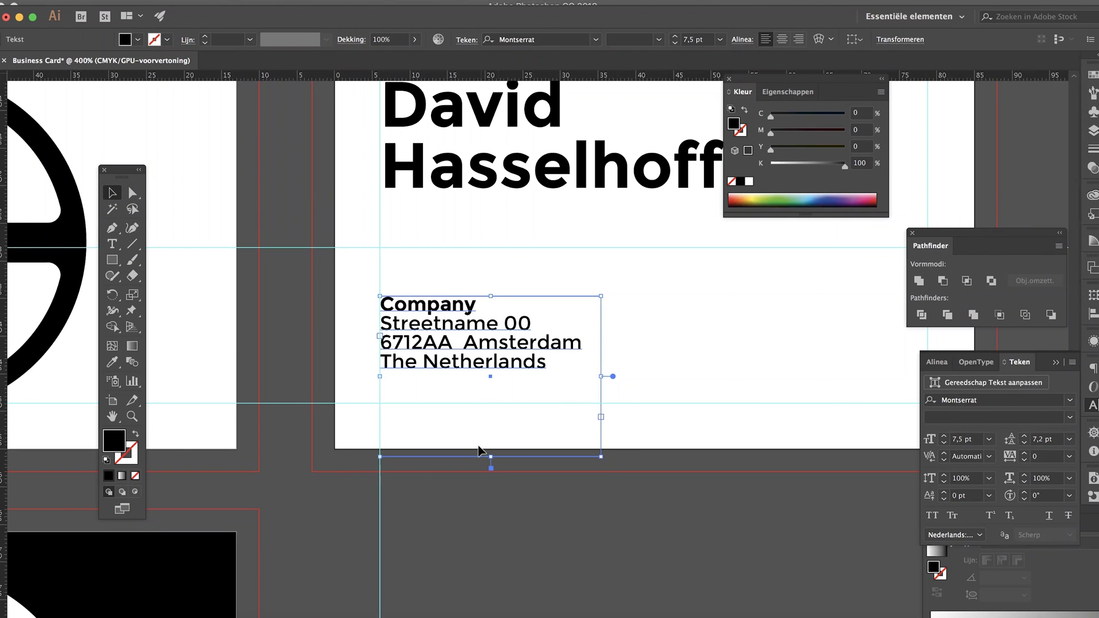
drag(496, 460, 504, 373)
Step: Nudge the address block slightly lower on the card and drag a copy to the right
key(shift+Down)
key(shift+Down)
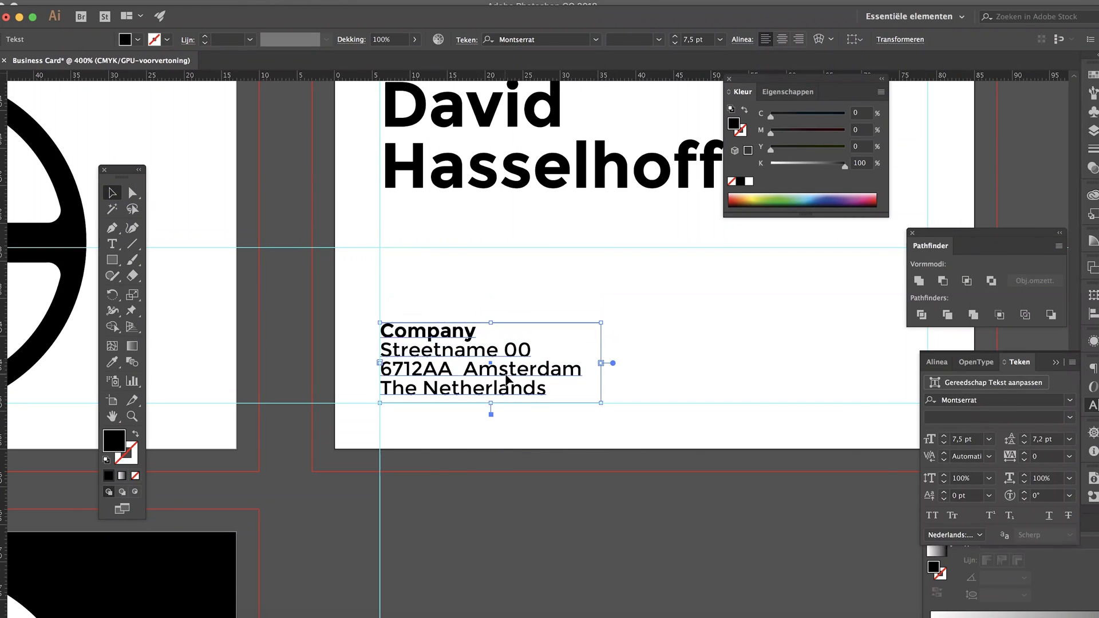
key(shift+Up)
key(Down)
key(Down)
key(Down)
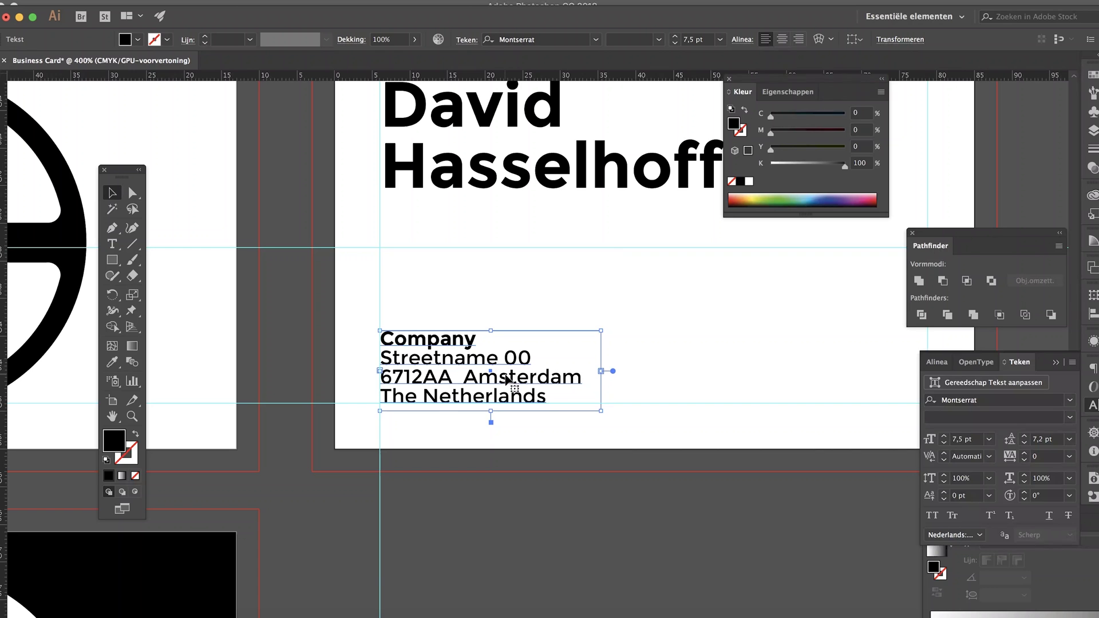
scroll(572, 378, right, 5)
click(642, 368)
click(290, 361)
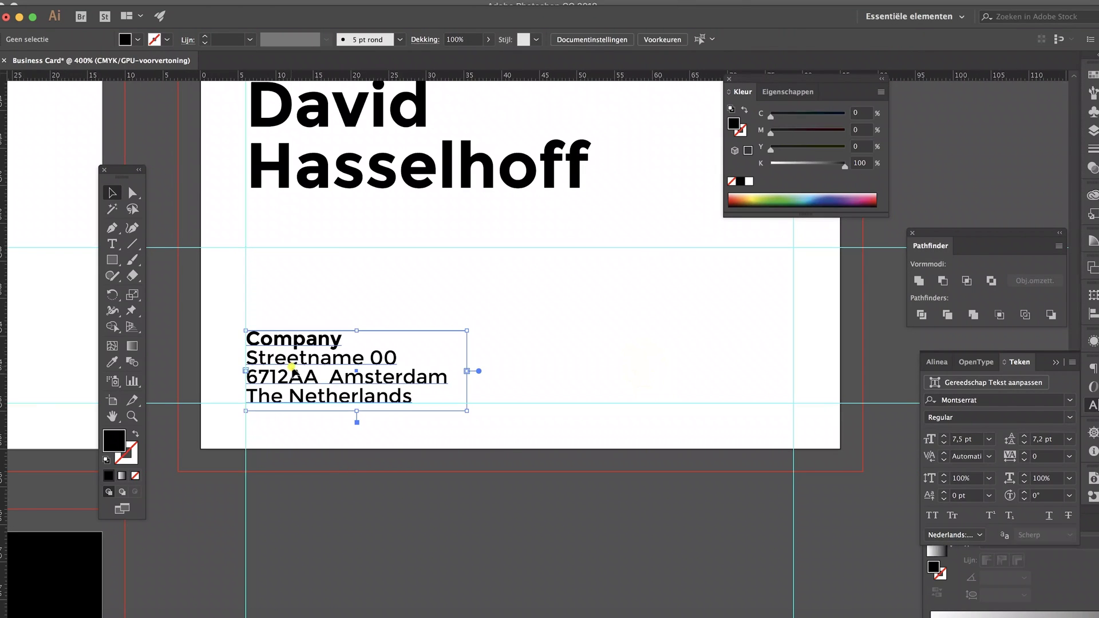
drag(331, 364, 506, 332)
Step: Turn the copied frame into a bold T:, E:, W: label column and shrink it to fit
key(t)
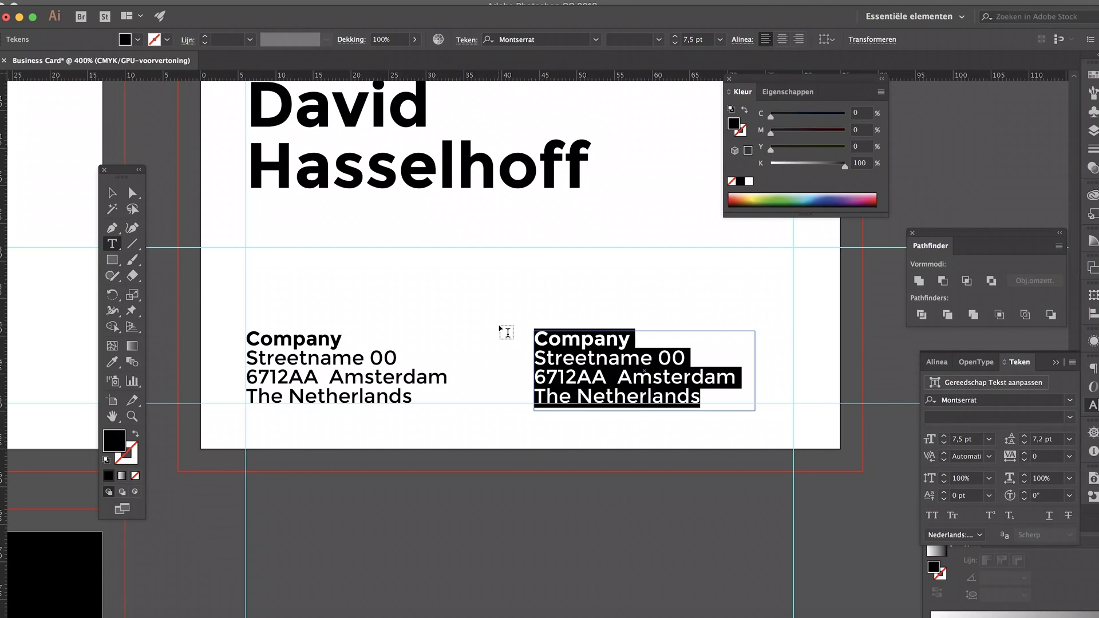
text(T:)
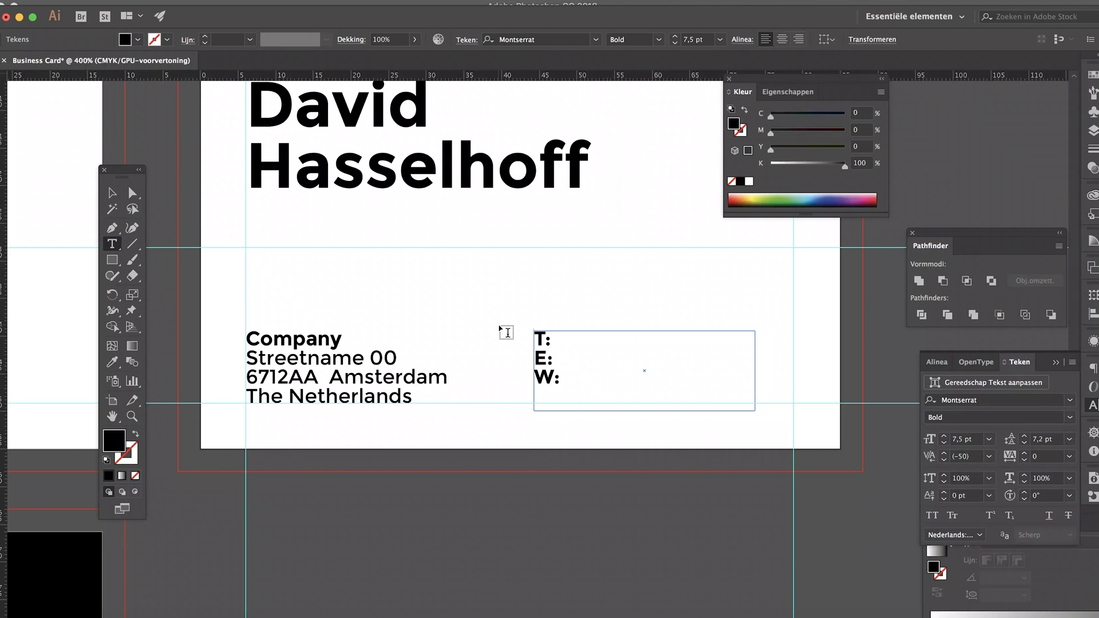
key(Return)
click(112, 190)
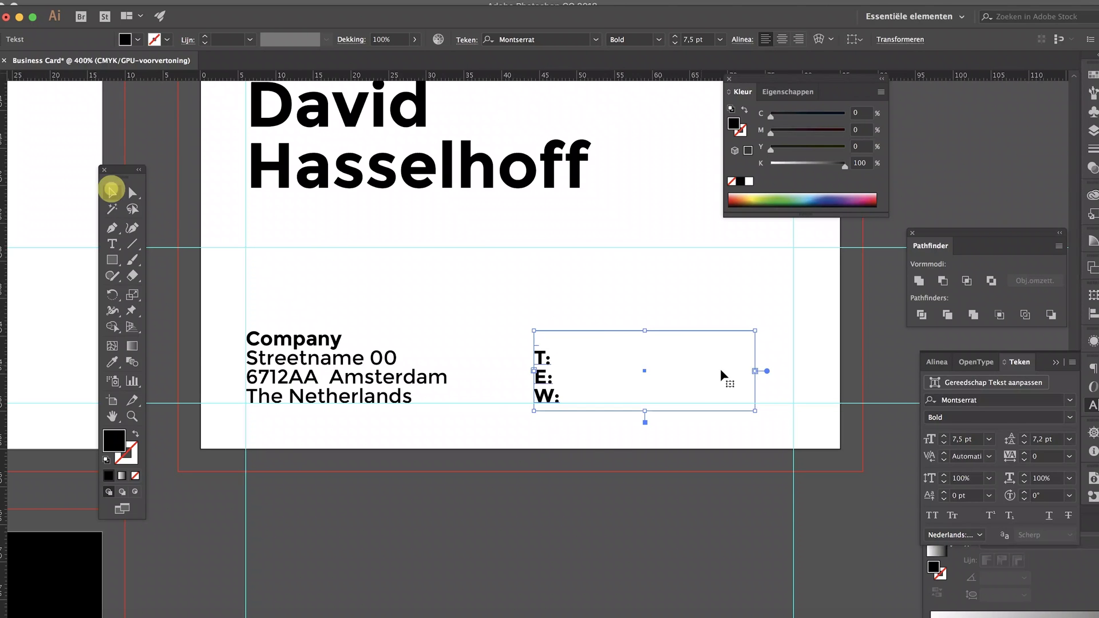
drag(755, 371, 575, 379)
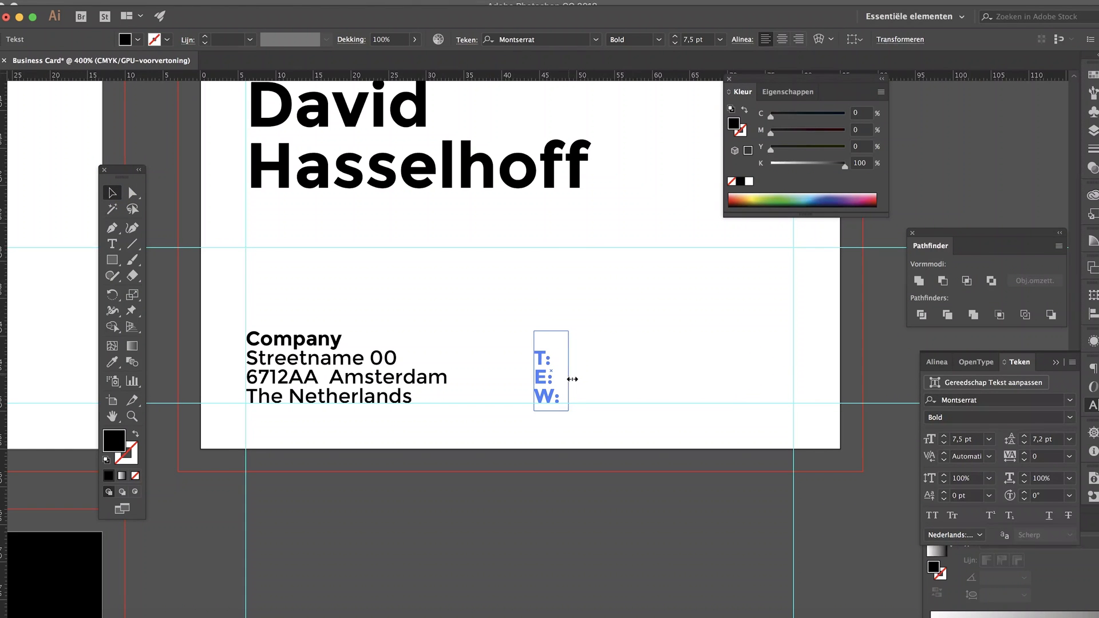
Step: Copy the address block to the right of the labels and delete its Company line
click(601, 370)
drag(283, 376, 641, 385)
key(t)
drag(706, 339, 588, 343)
key(BackSpace)
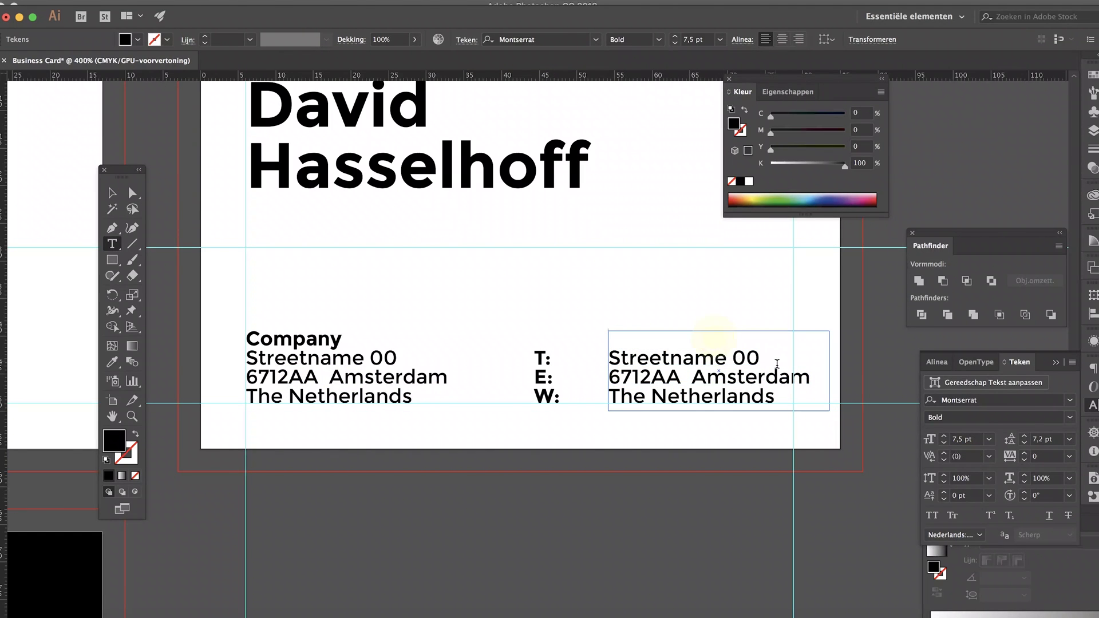
drag(777, 364, 575, 361)
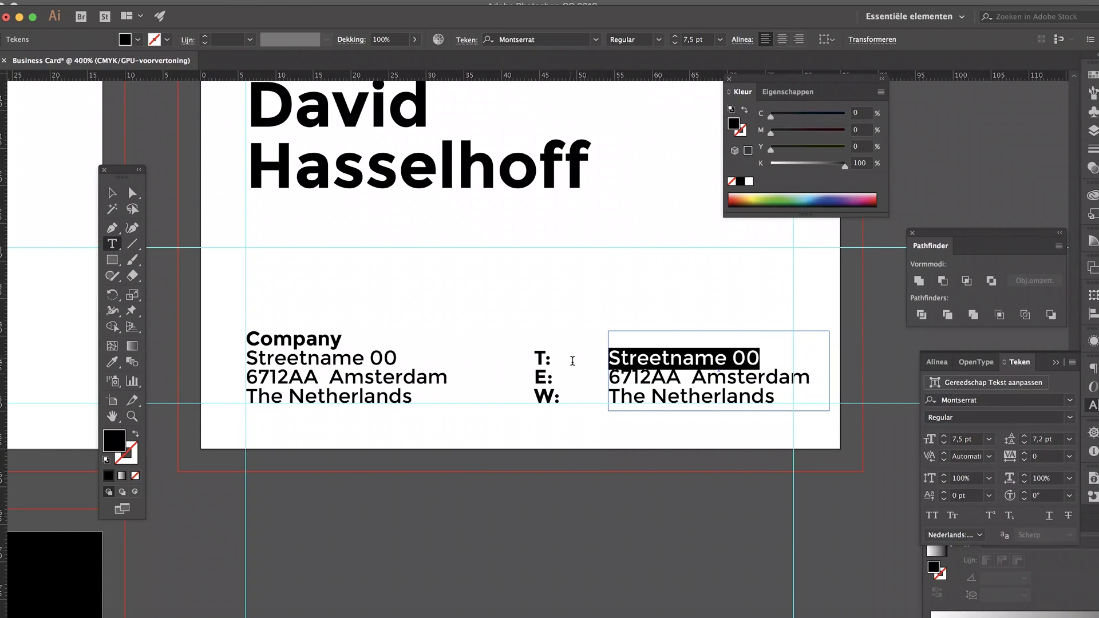
text(06 12 34 56 78)
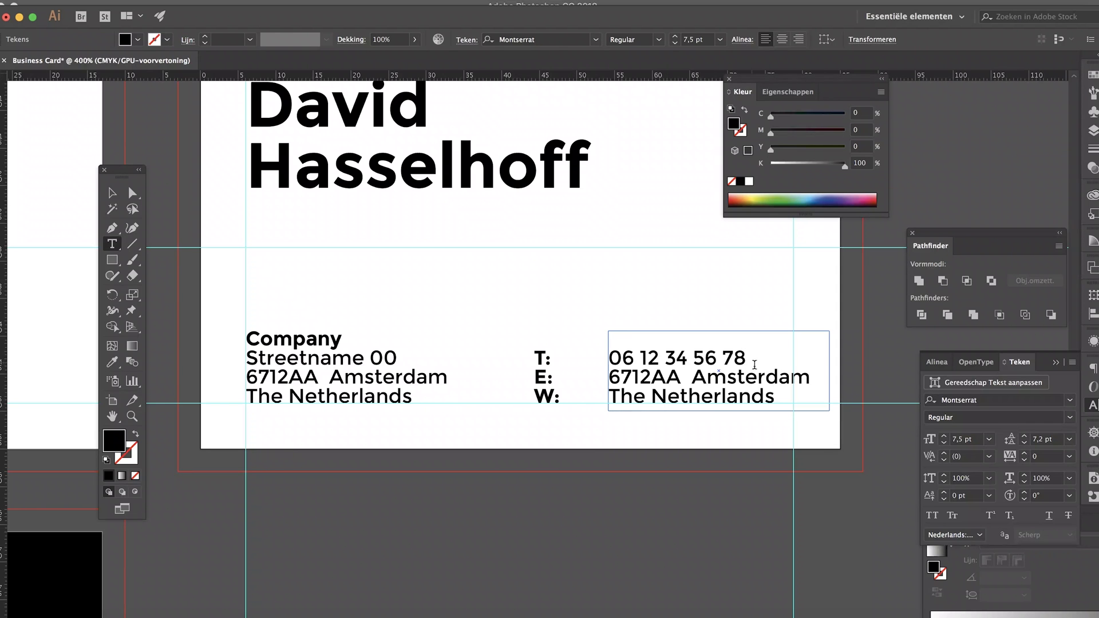
drag(754, 364, 609, 361)
click(641, 362)
drag(784, 404, 599, 378)
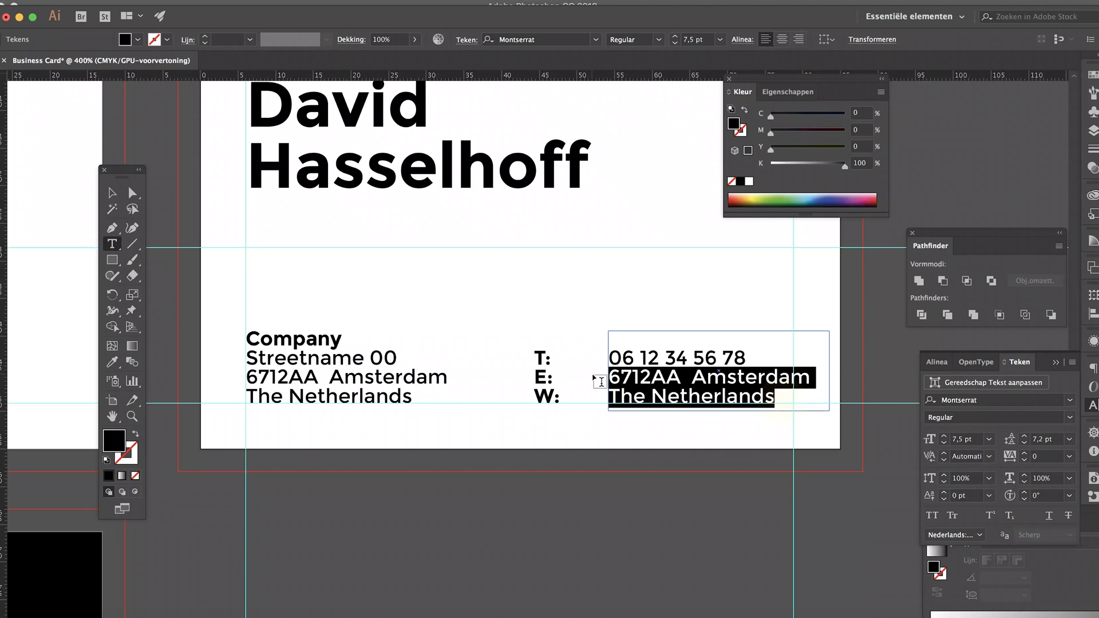
text(info@company.com)
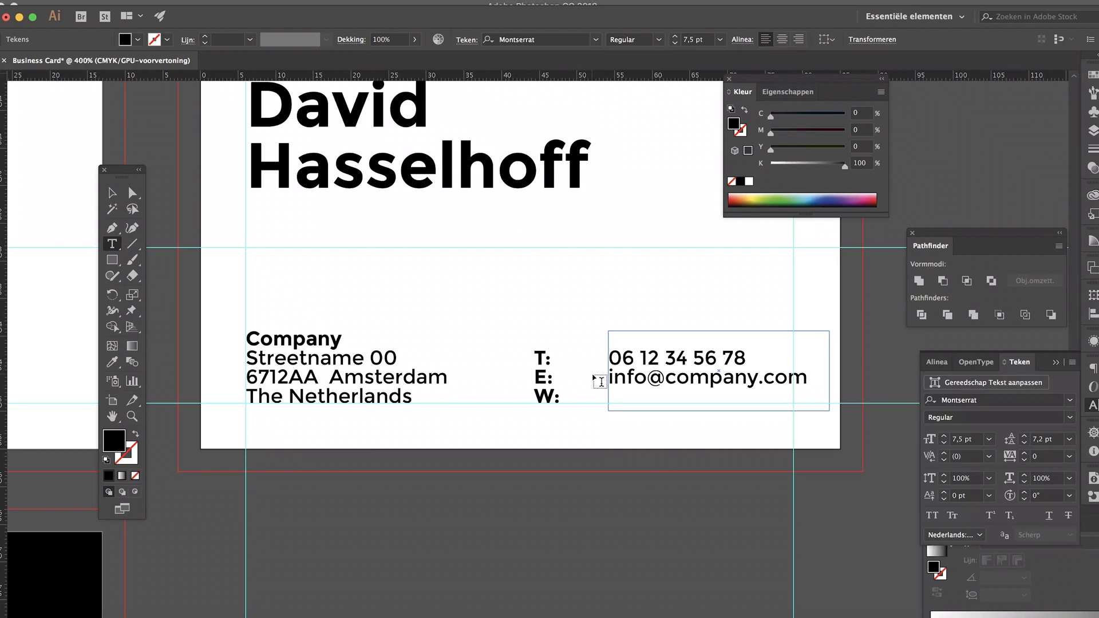
text( www.company.com)
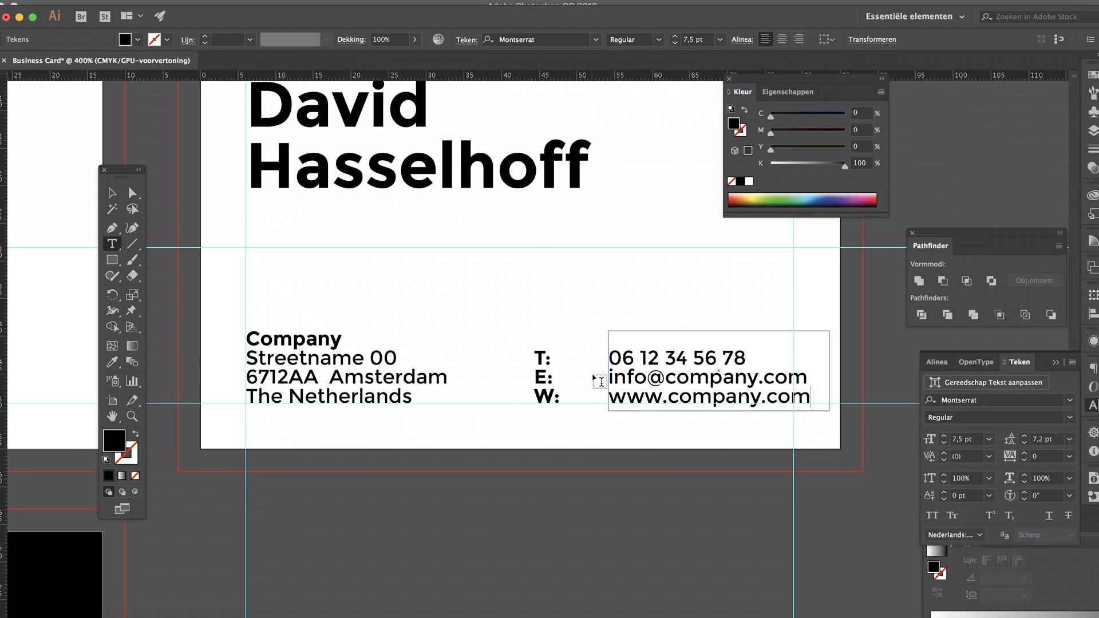
scroll(604, 380, up, 2)
scroll(613, 380, right, 5)
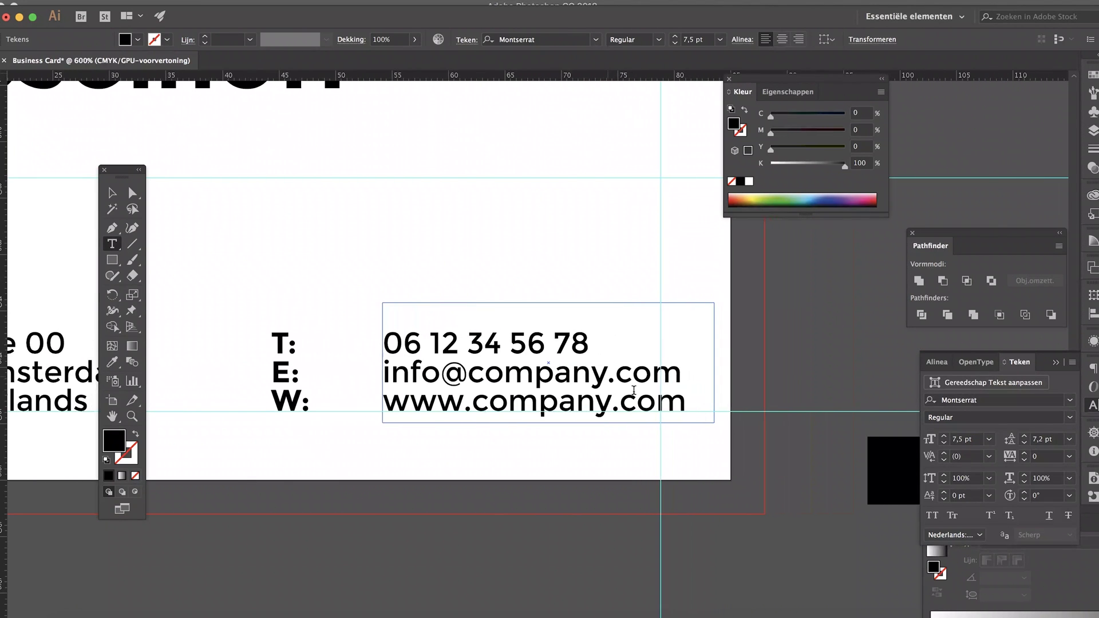
drag(687, 396, 379, 401)
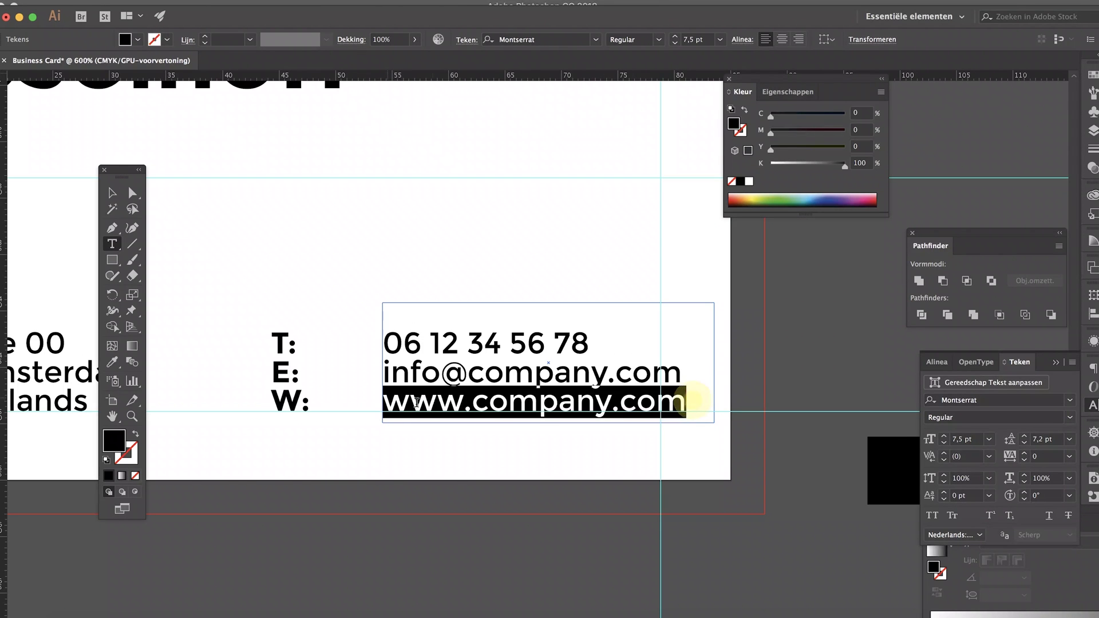
click(452, 400)
drag(473, 404, 360, 407)
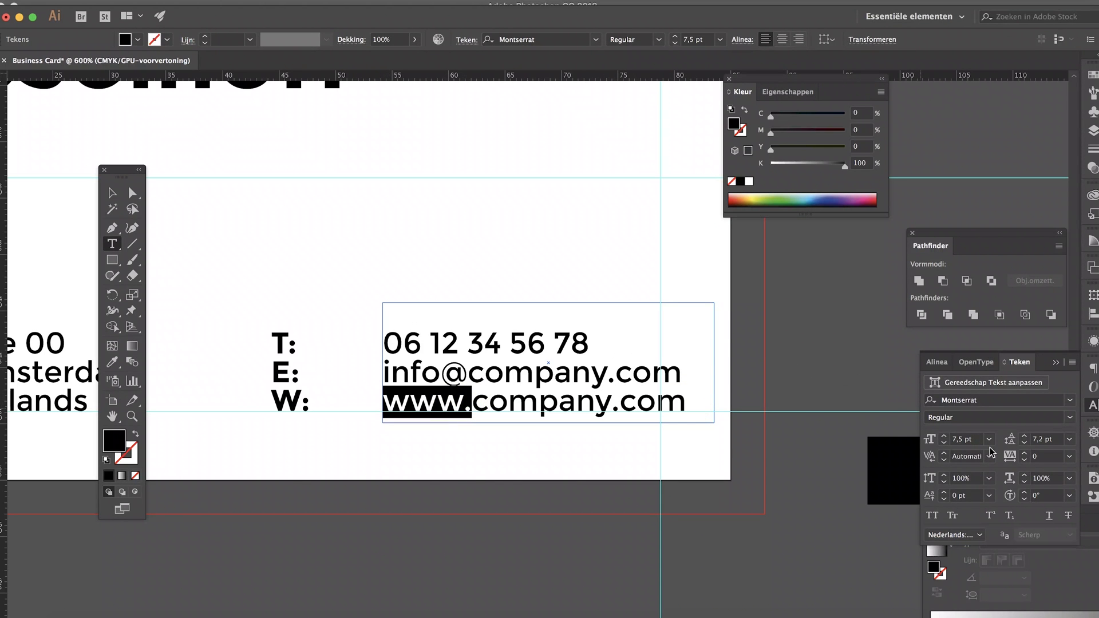
click(1024, 465)
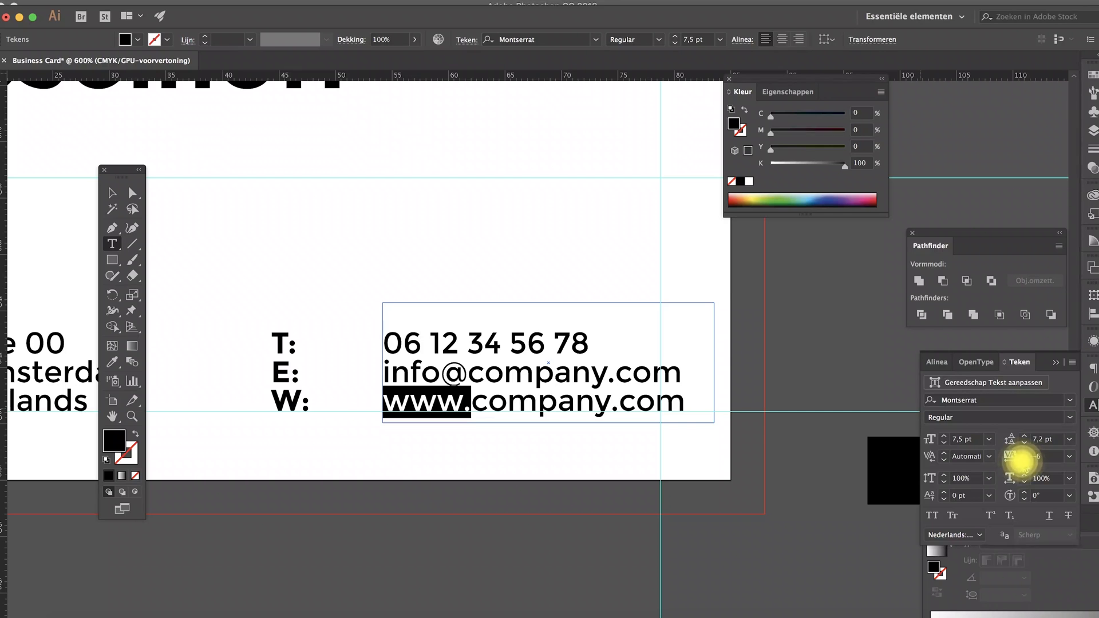
click(1024, 464)
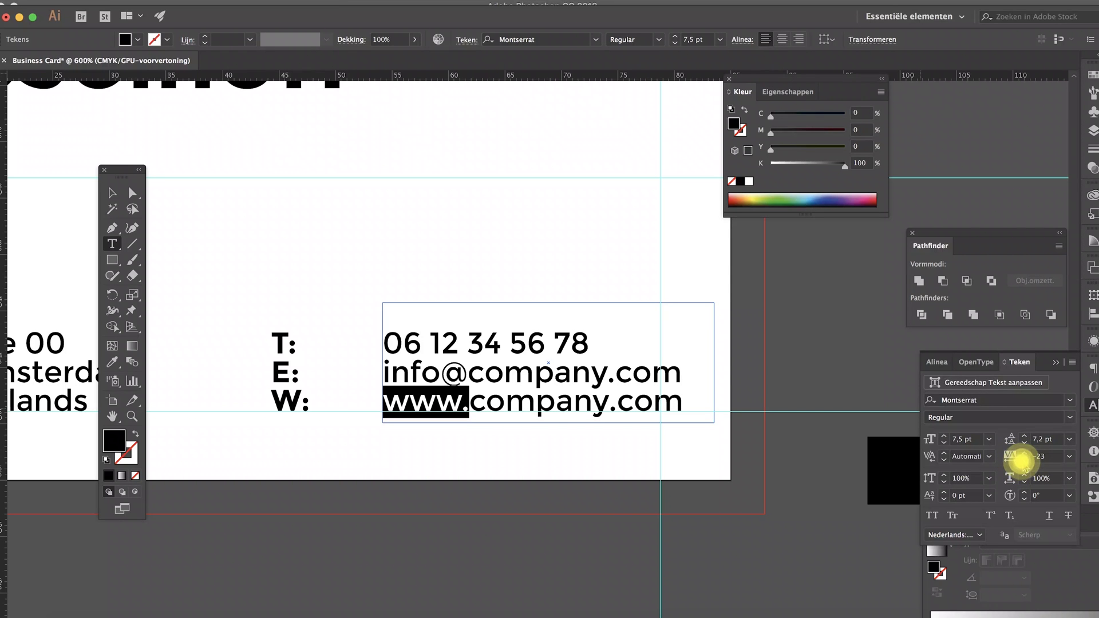
click(1024, 464)
click(1024, 465)
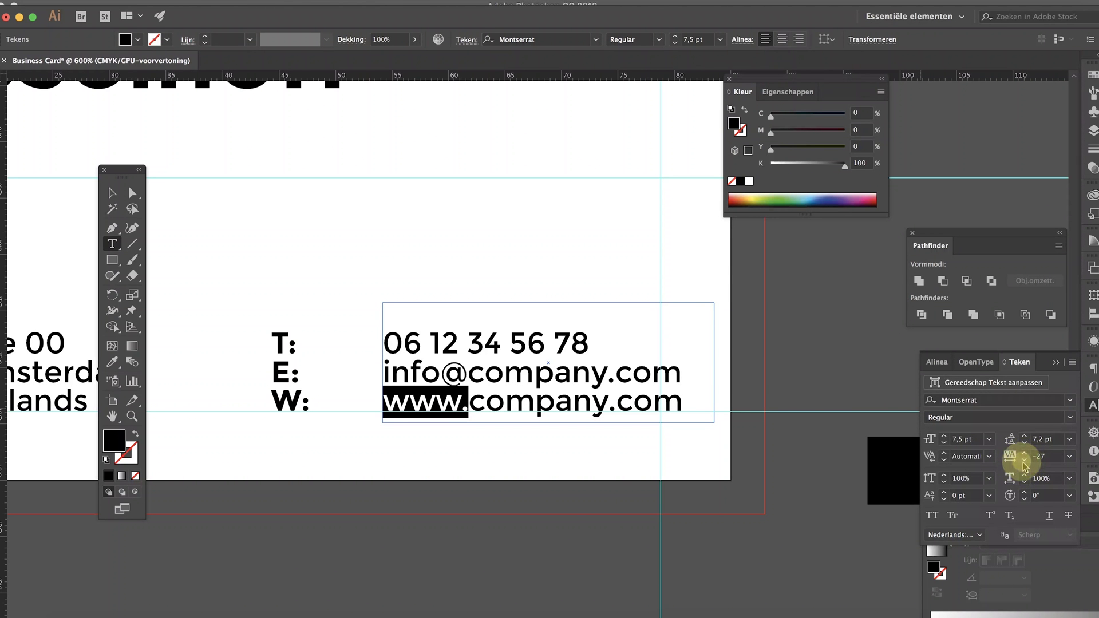
click(1024, 464)
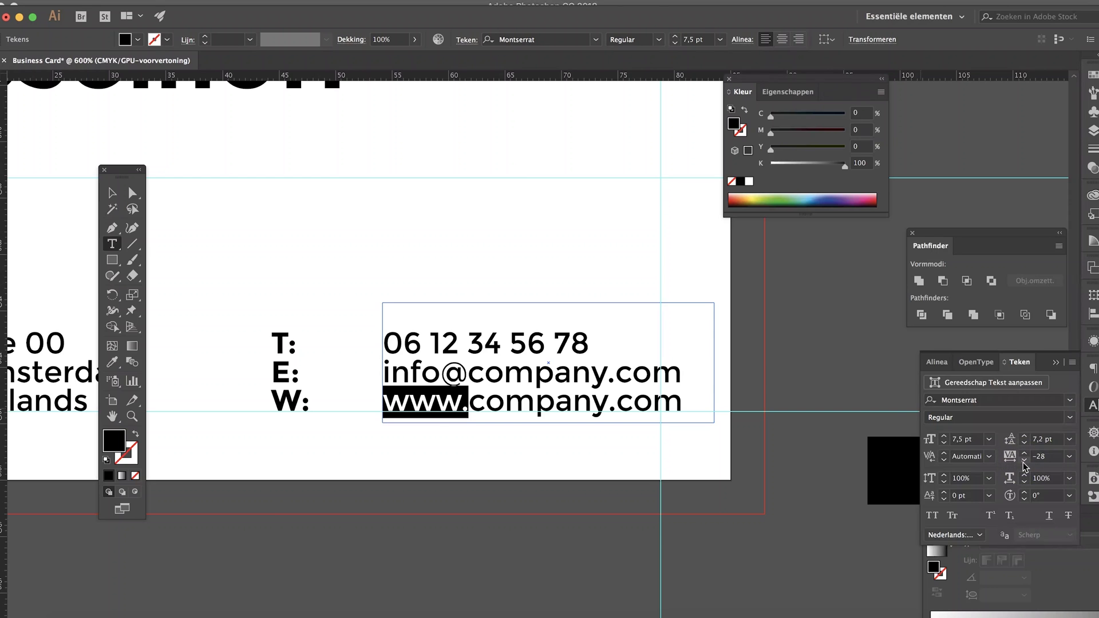
click(1024, 465)
Step: Zoom out and nudge the contact details block left toward the labels
click(112, 191)
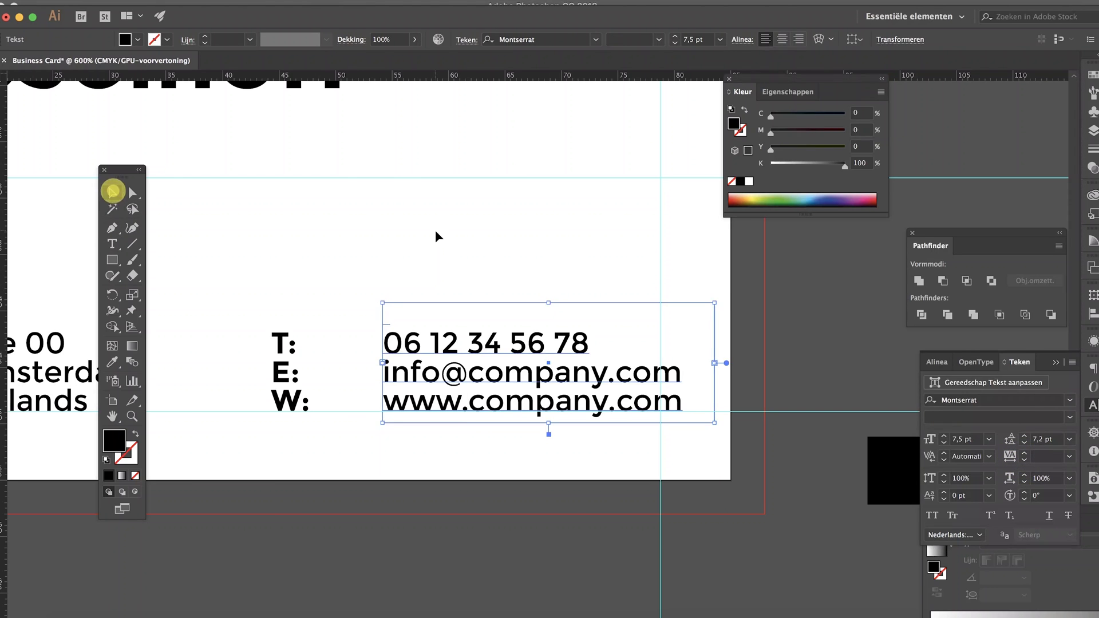
key(super+minus)
key(Left)
key(Left)
key(Left)
key(Left)
key(Left)
Step: Duplicate the label column and turn the copy into a colons-only column
click(308, 440)
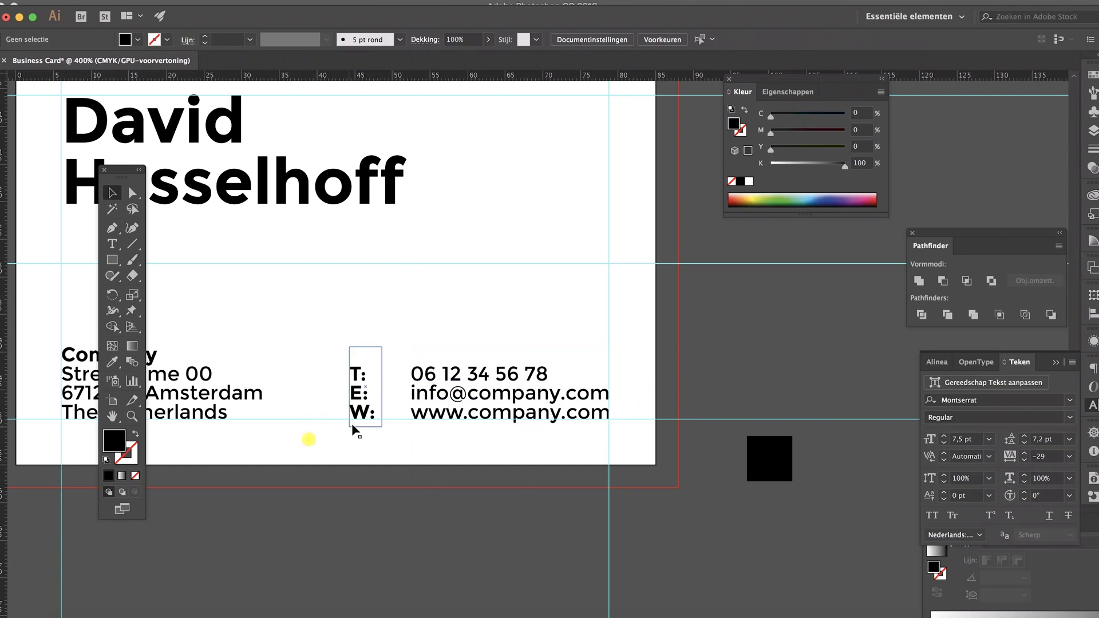
click(354, 427)
scroll(362, 415, left, 5)
scroll(361, 414, up, 2)
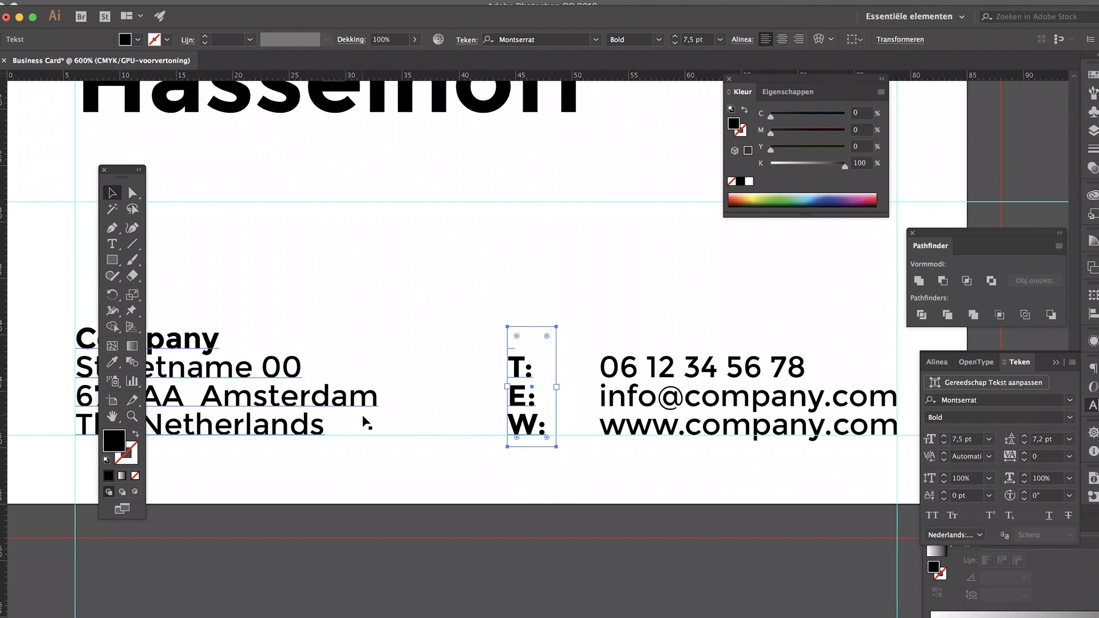
drag(518, 427, 504, 378)
key(t)
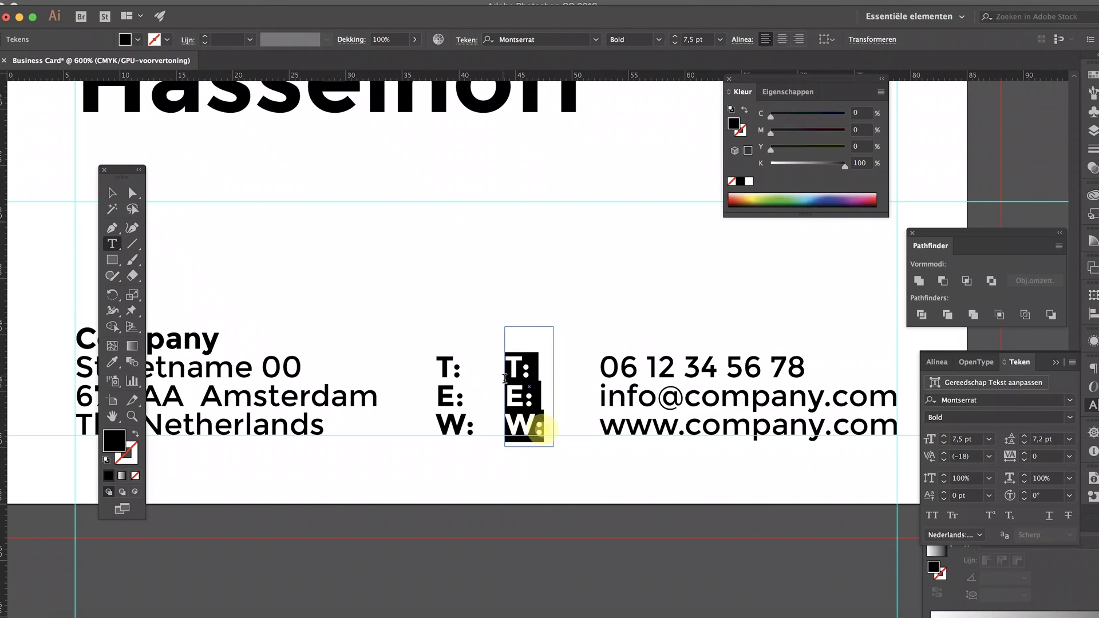
text(:)
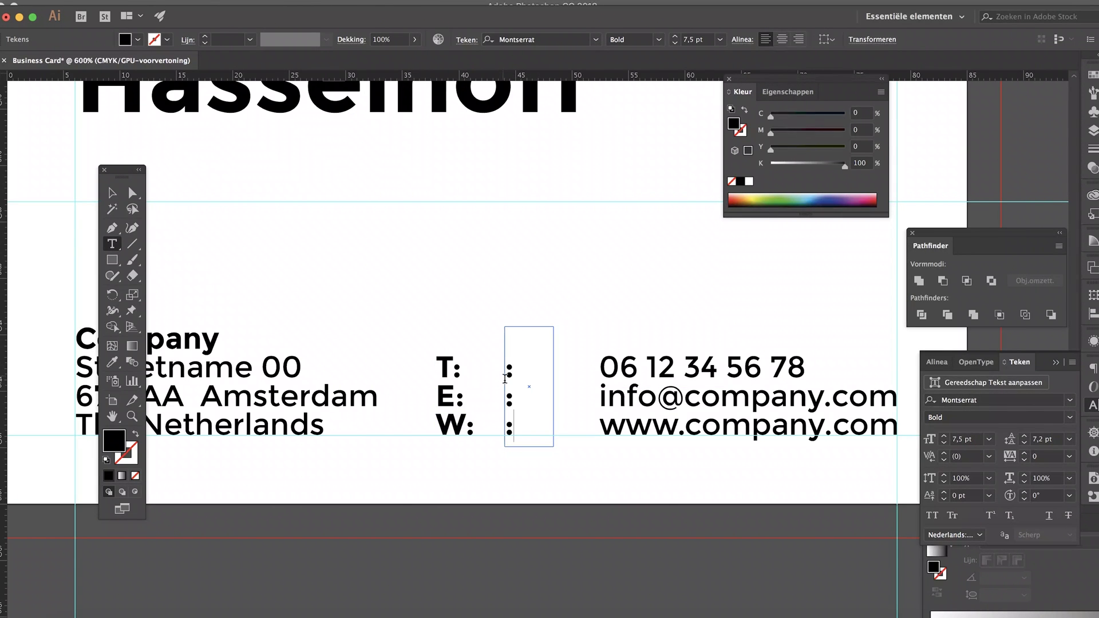
Step: Delete the colons from the original T, E, W label frame
click(112, 193)
double_click(456, 369)
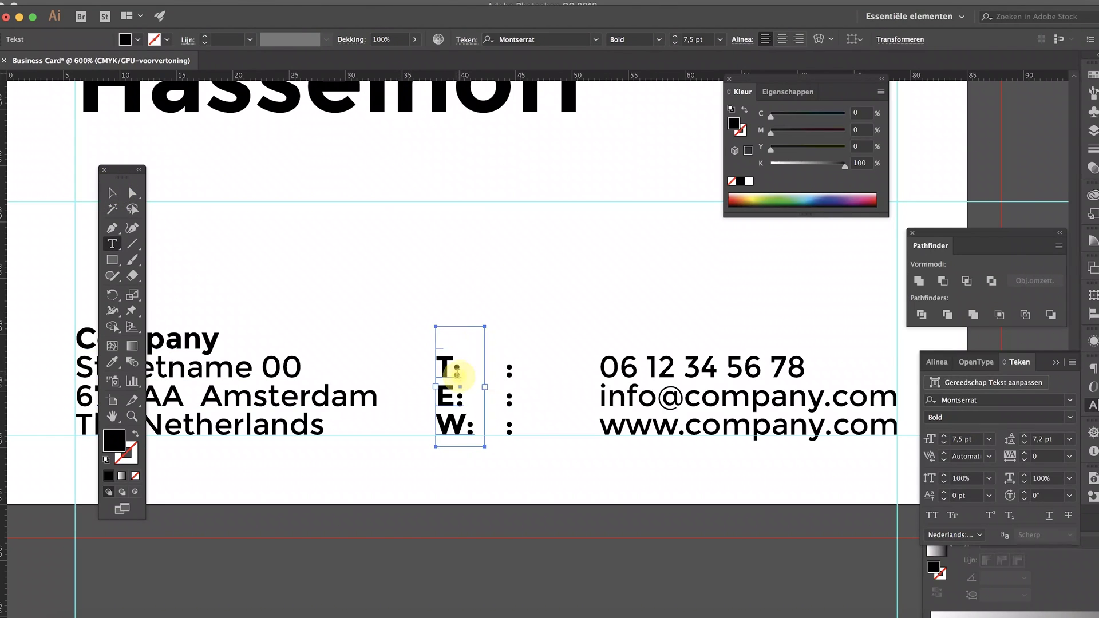
double_click(456, 373)
double_click(467, 399)
key(BackSpace)
double_click(469, 426)
key(BackSpace)
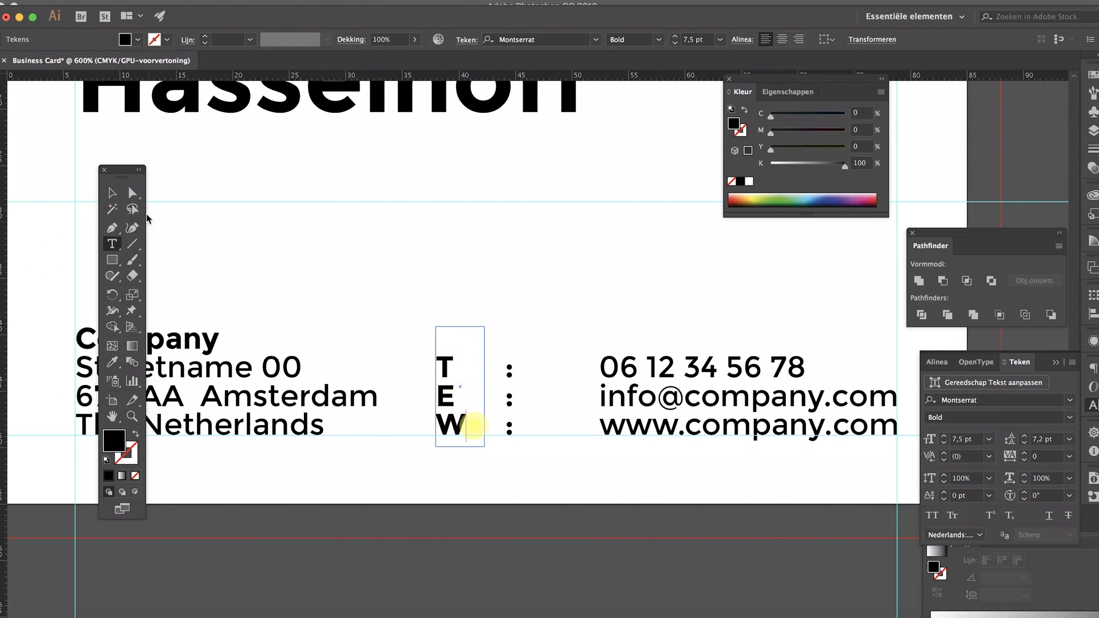
Step: Align the T/E/W labels and colon column right beside the phone, e-mail and website lines
click(113, 195)
key(shift+Right)
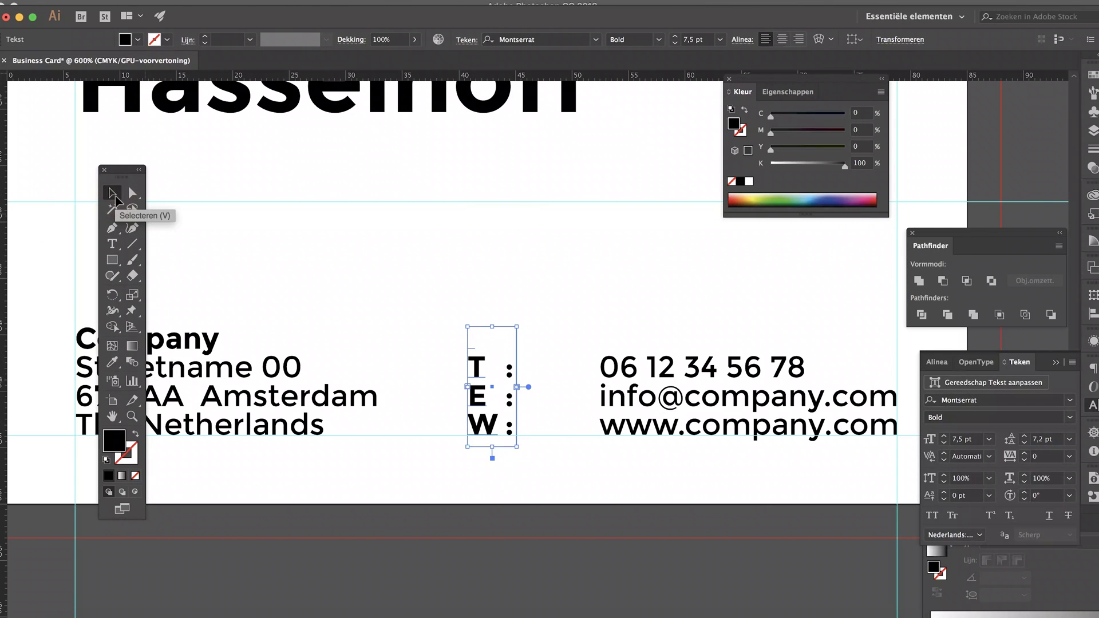
key(Left)
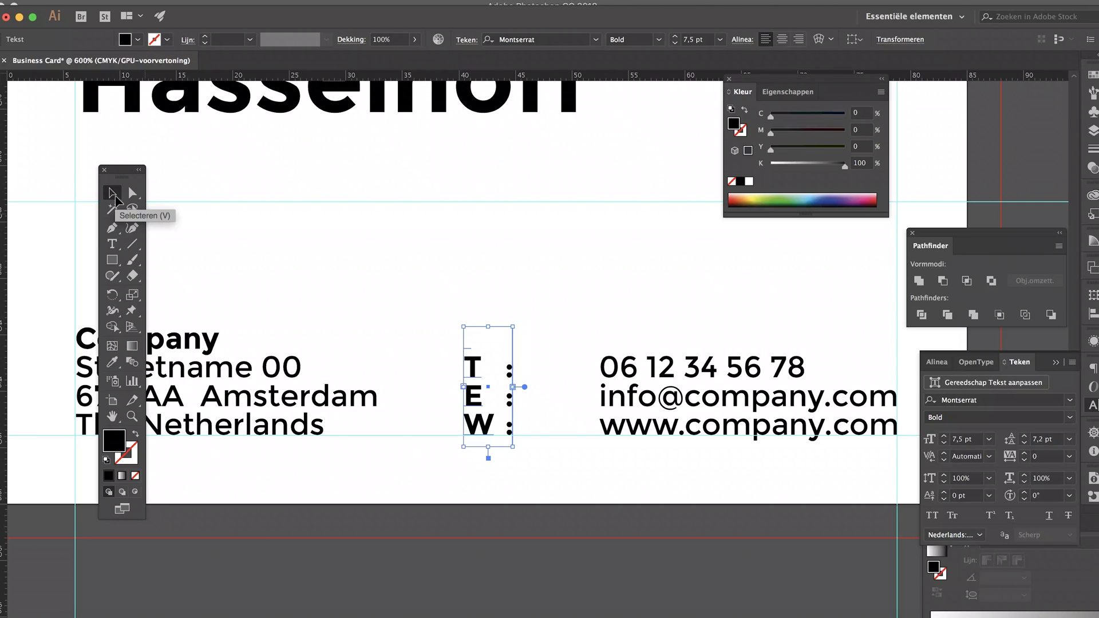
drag(470, 473, 542, 333)
key(shift+Right)
key(shift+Right)
key(Left)
key(Left)
key(Left)
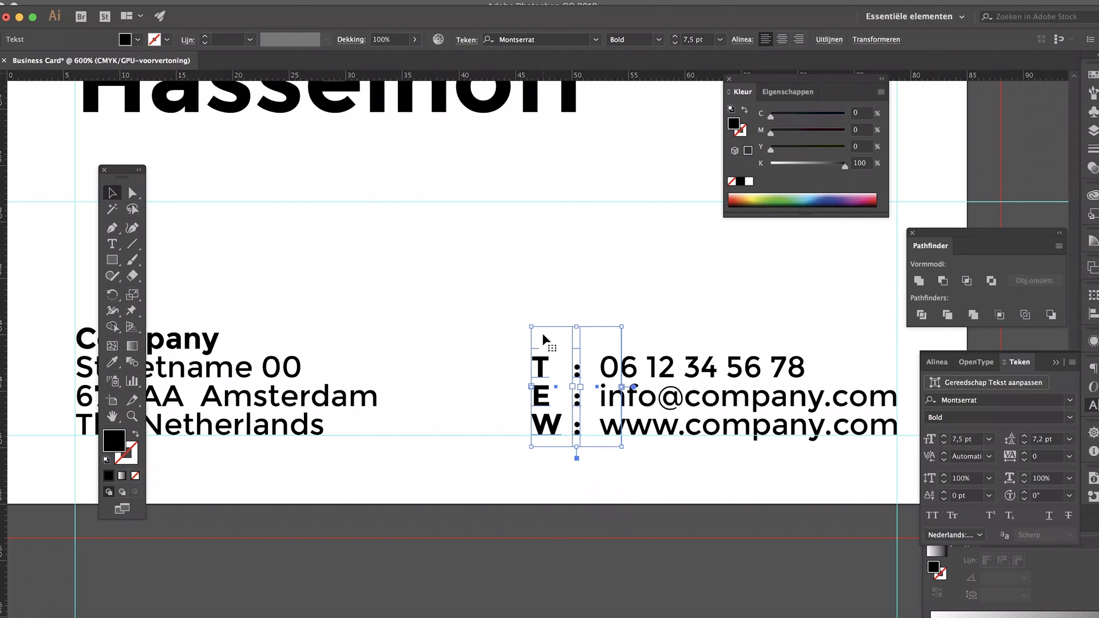
key(Left)
key(Right)
click(544, 523)
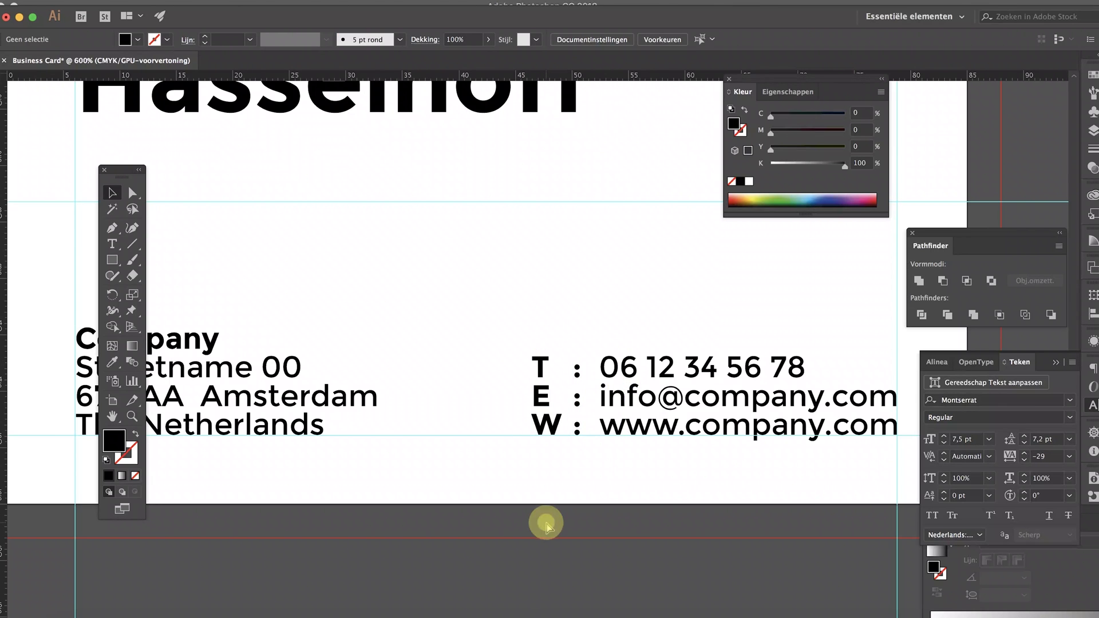
key(super+minus)
key(super+minus)
Step: Fine-tune the T/E/W labels, check the name heading, and zoom out to all artboards
click(522, 413)
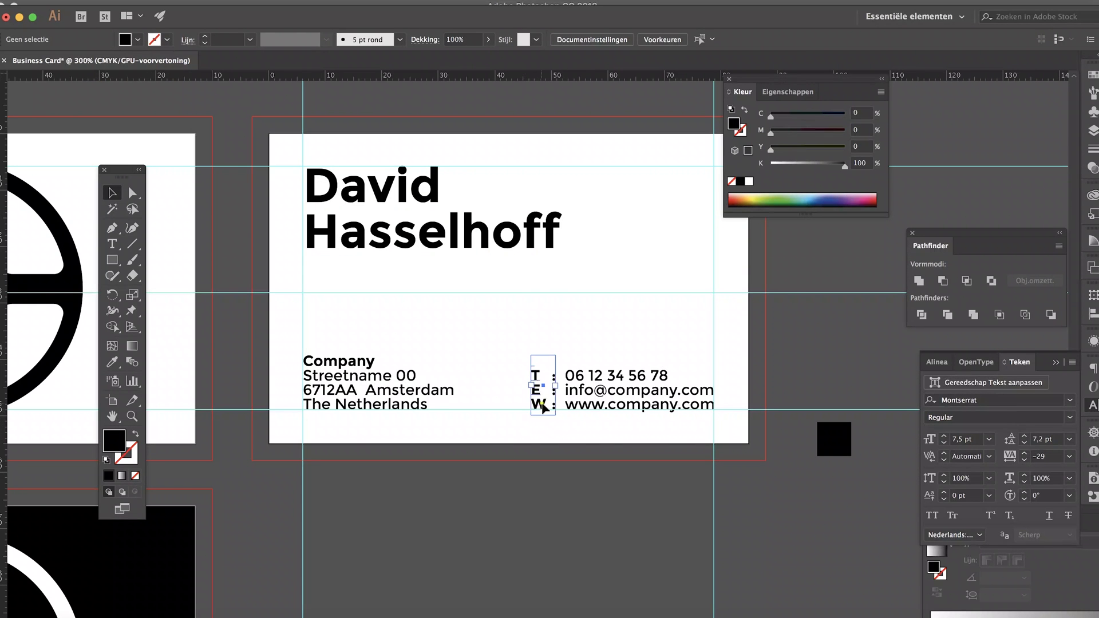
click(569, 450)
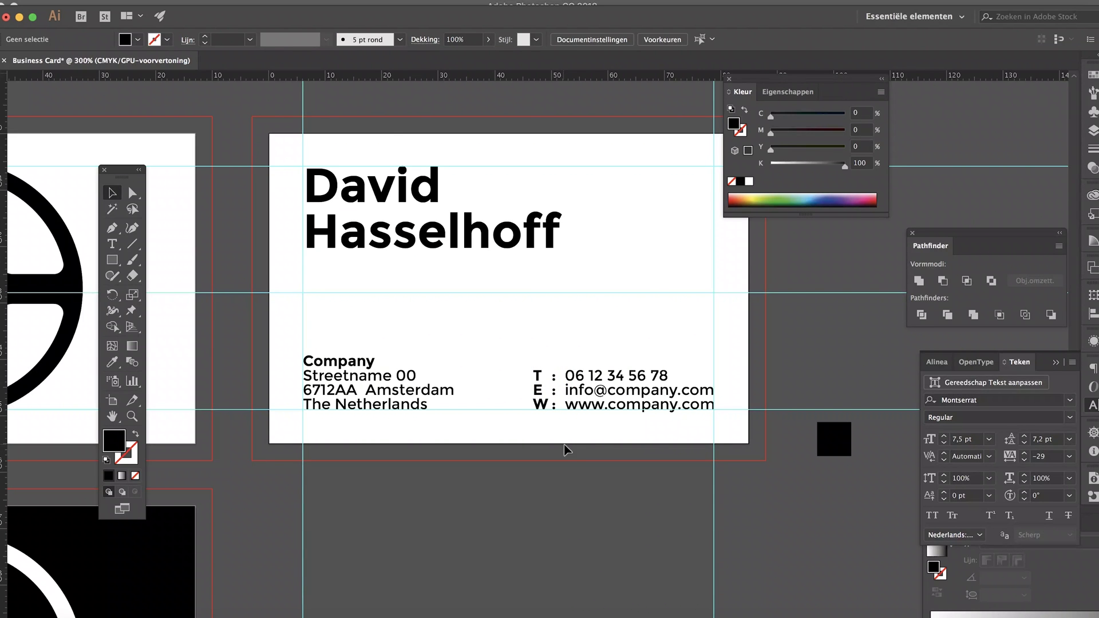
click(397, 195)
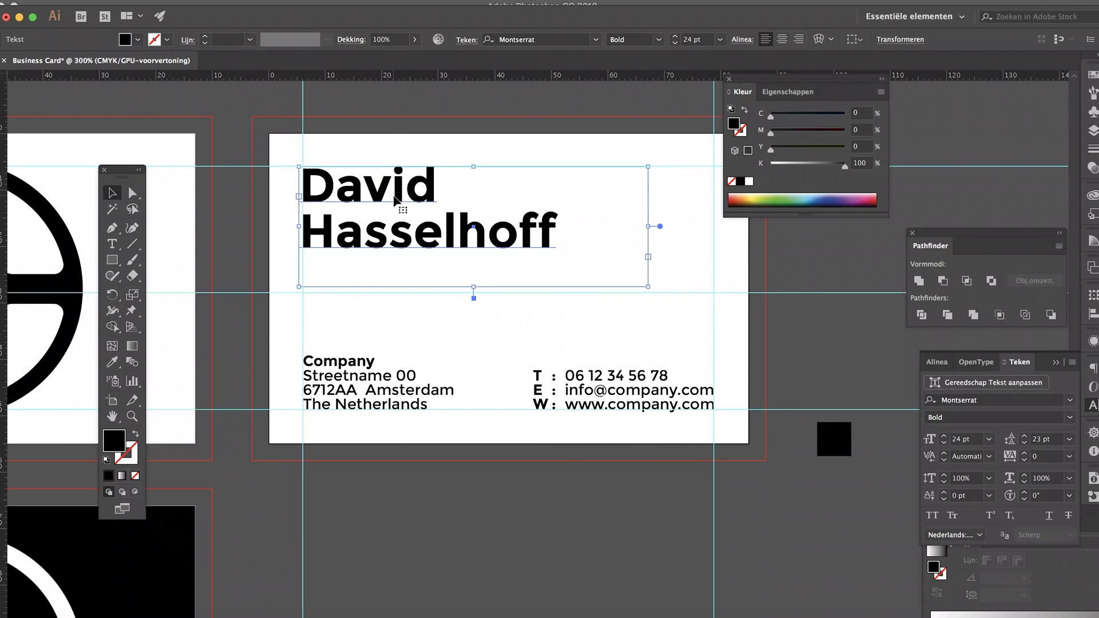
click(418, 324)
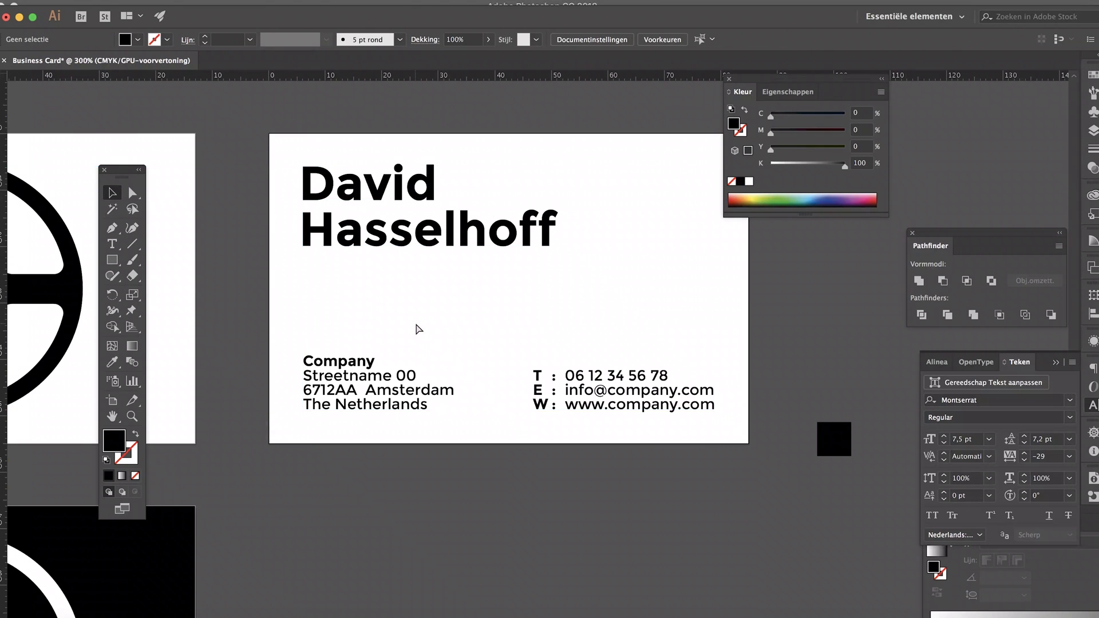
key(super+minus)
key(super+minus)
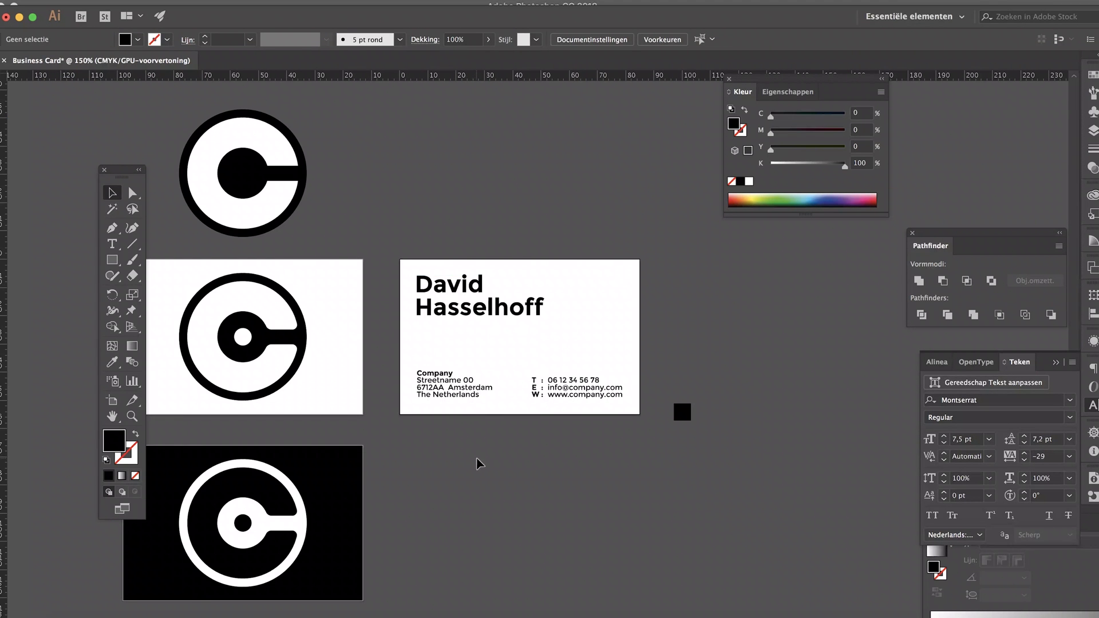
scroll(479, 464, up, 2)
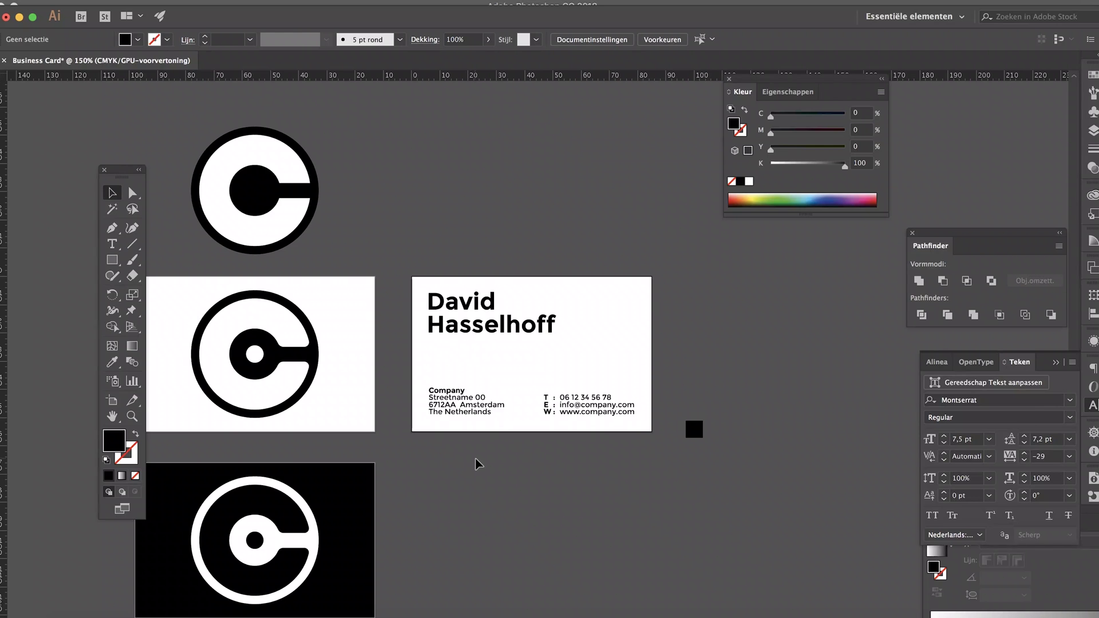
click(113, 400)
Step: Duplicate the text card artboard below the original as a new card
drag(515, 364, 514, 556)
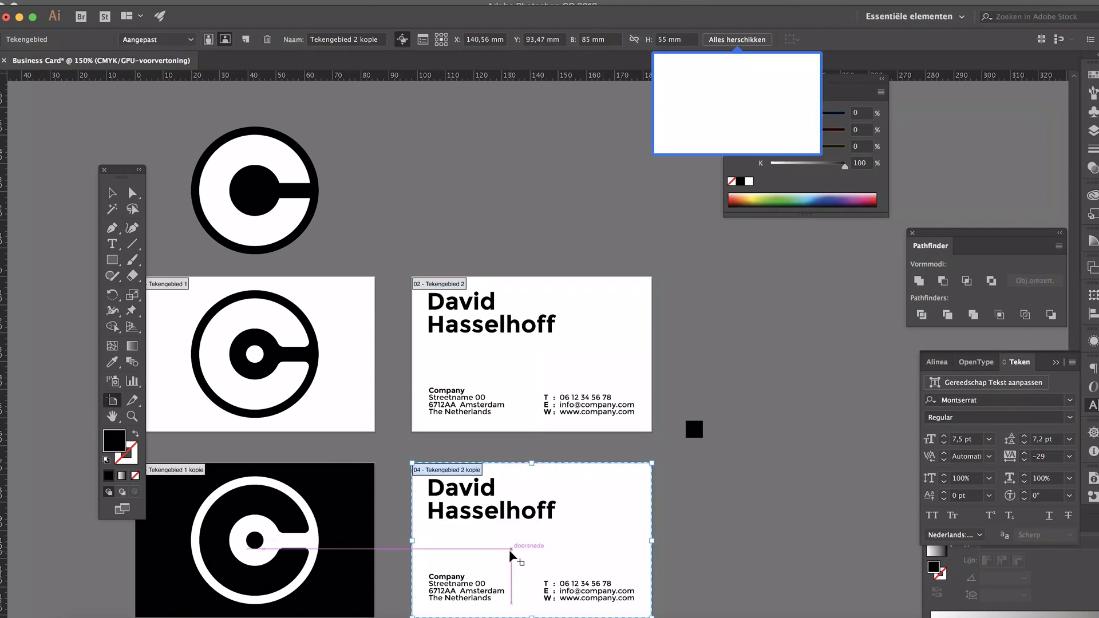
click(106, 197)
key(ctrl+=)
scroll(409, 496, down, 2)
Step: Draw a thick black bar between the name and the contact details on the new card
key(m)
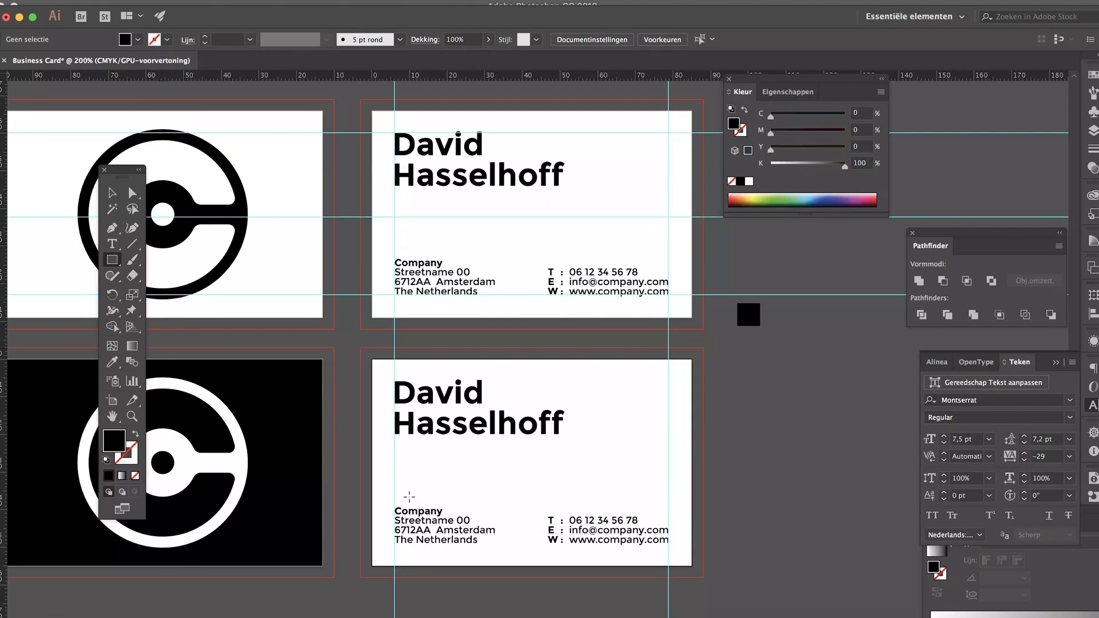
mouse_move(399, 484)
mouse_down()
mouse_move(624, 503)
mouse_move(670, 495)
mouse_up()
click(798, 483)
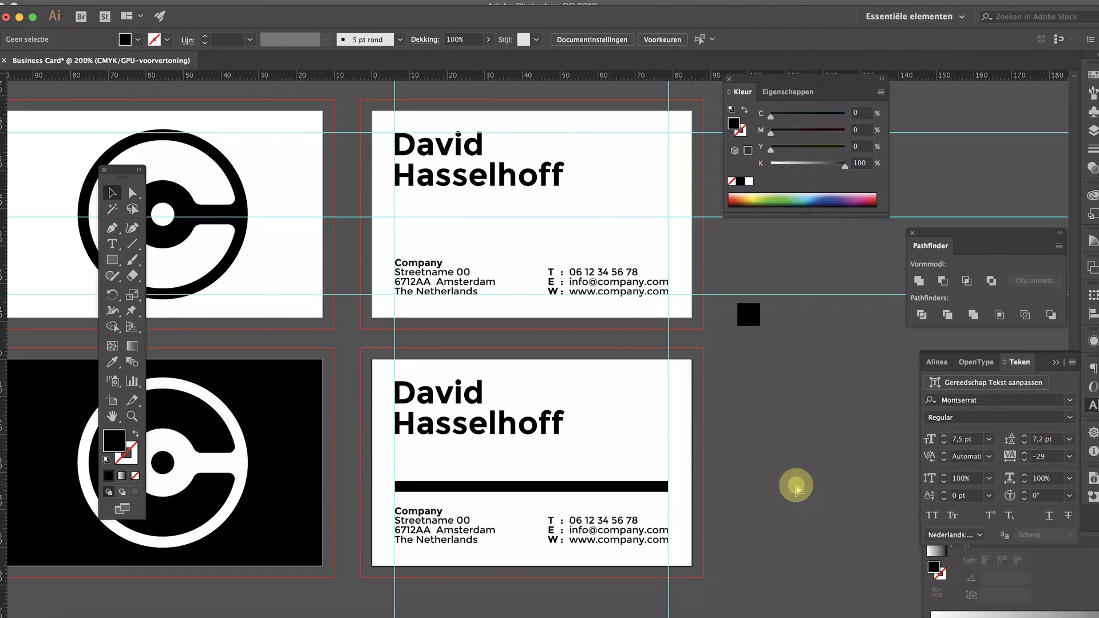
key(ctrl+minus)
key(v)
key(ctrl+minus)
key(ctrl+=)
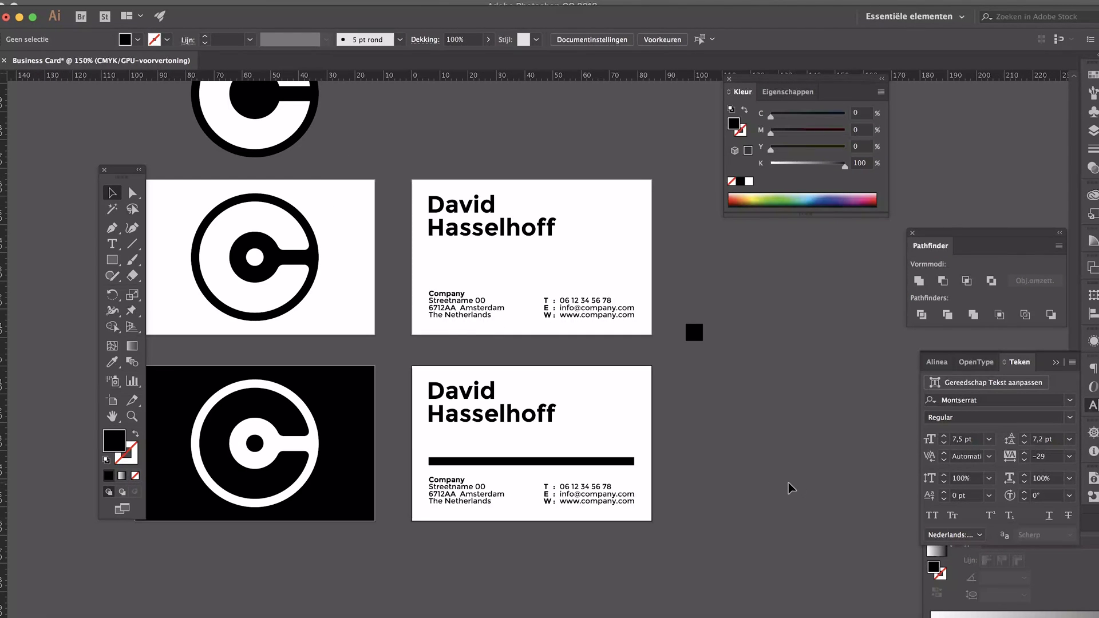
scroll(789, 485, left, 2)
scroll(789, 486, up, 1)
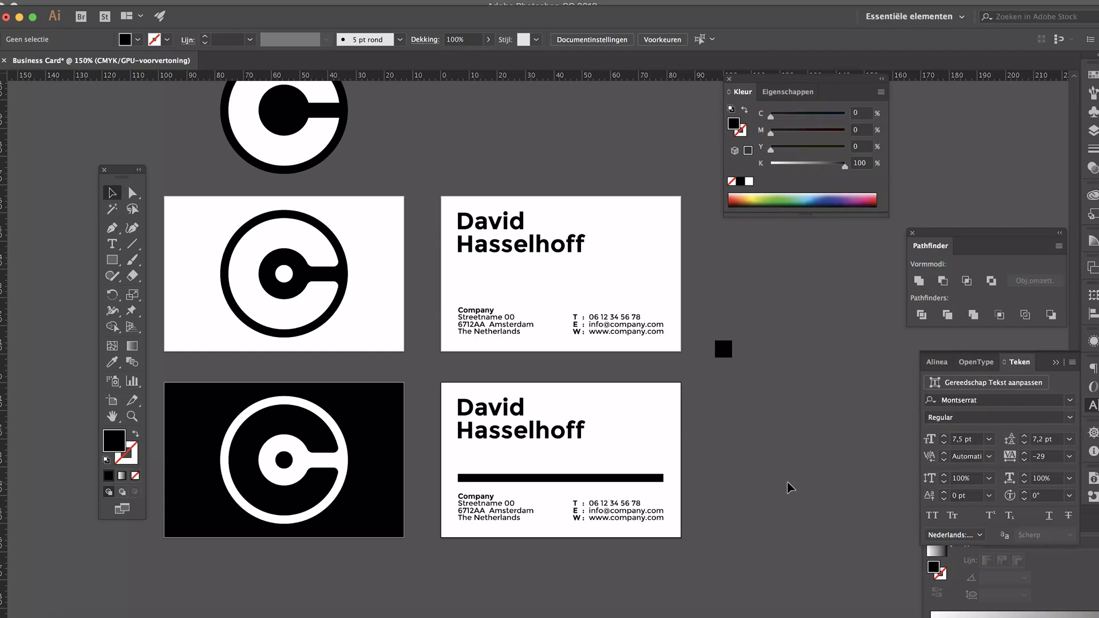
click(113, 401)
Step: Option-drag the bar card's artboard to make a fifth copy below
scroll(469, 431, down, 5)
drag(493, 289, 495, 507)
click(112, 193)
click(358, 475)
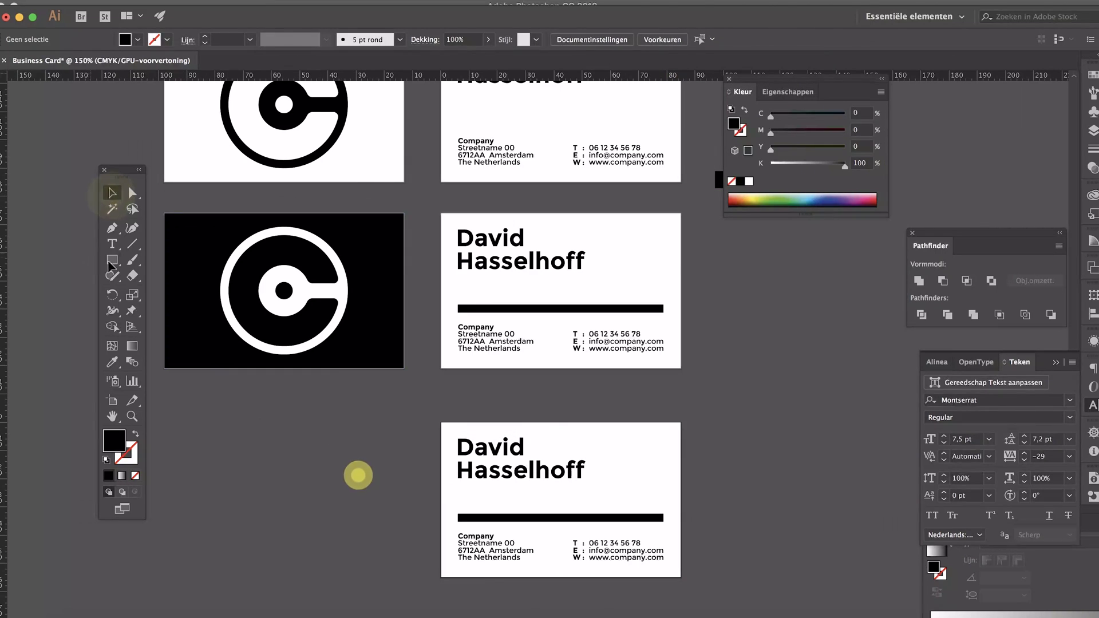
Step: Draw an 85×55 mm white rectangle over the bottom card and send it to the back
click(114, 260)
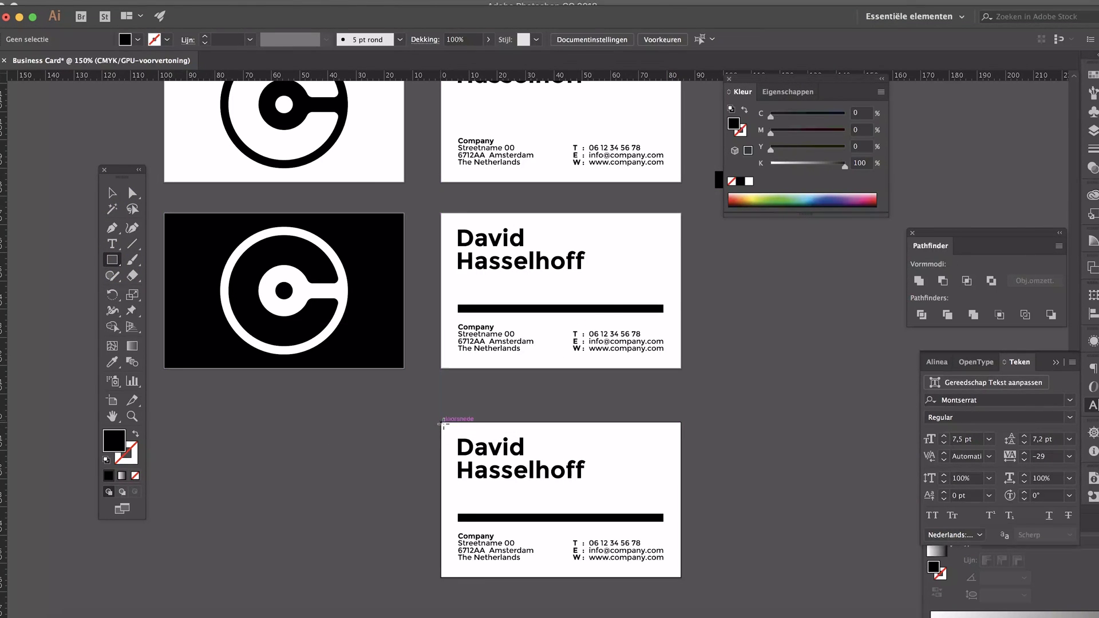
mouse_move(440, 422)
mouse_down()
mouse_move(699, 582)
mouse_move(681, 577)
mouse_up()
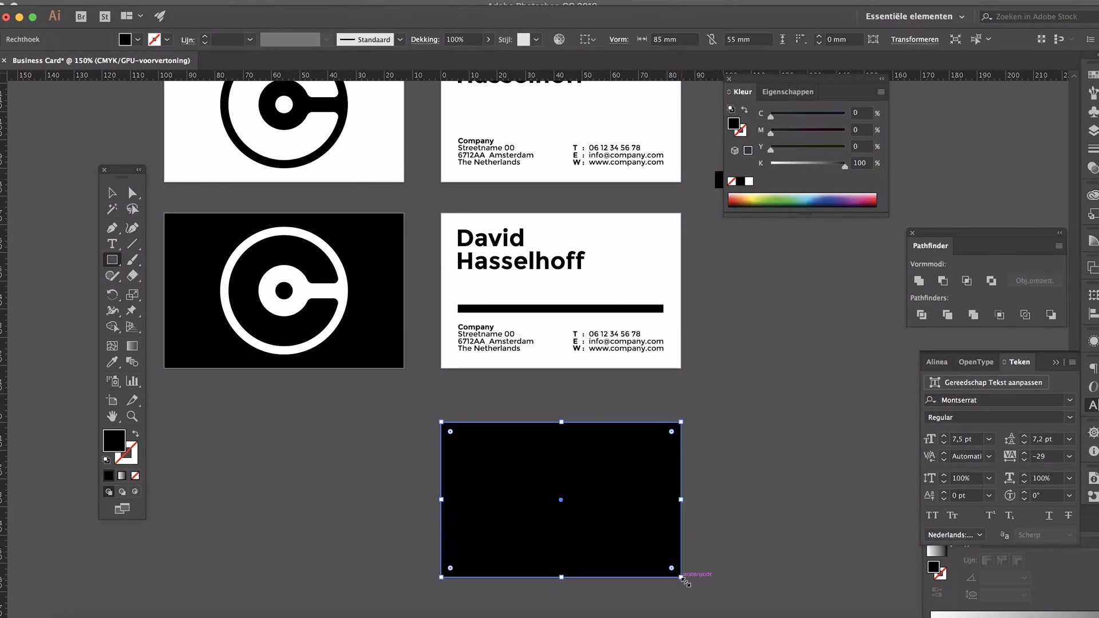
click(749, 181)
key(v)
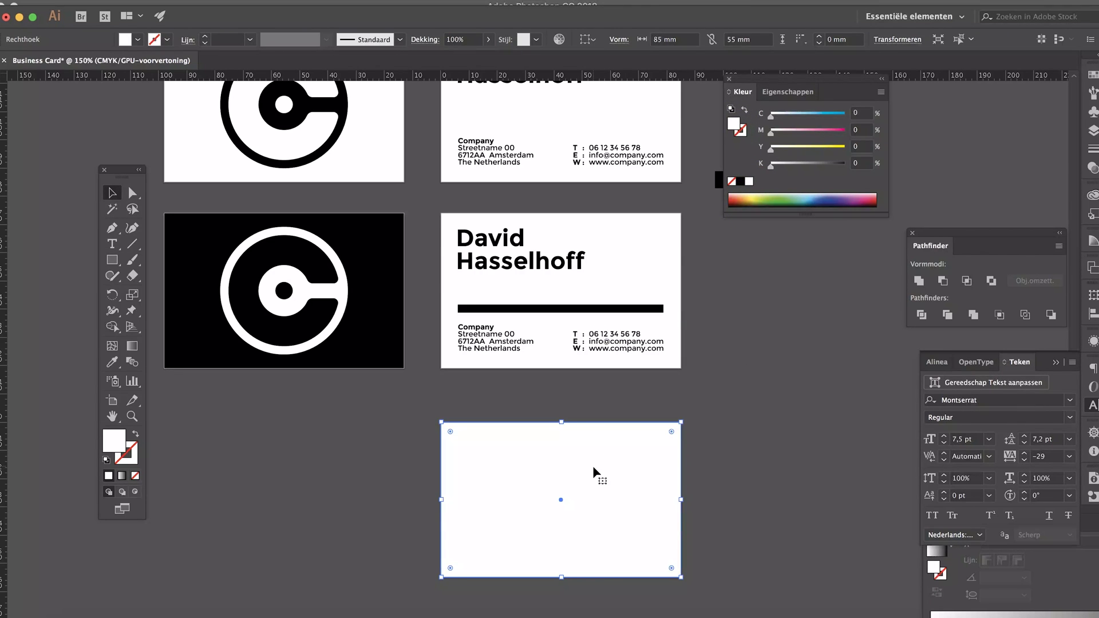
right_click(592, 465)
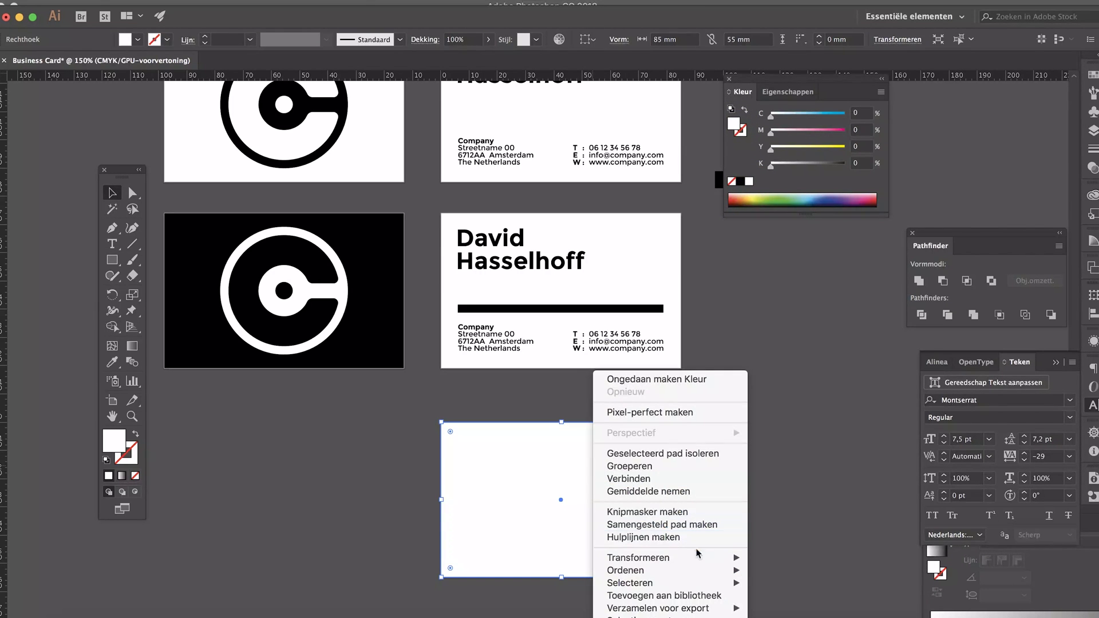
mouse_move(697, 579)
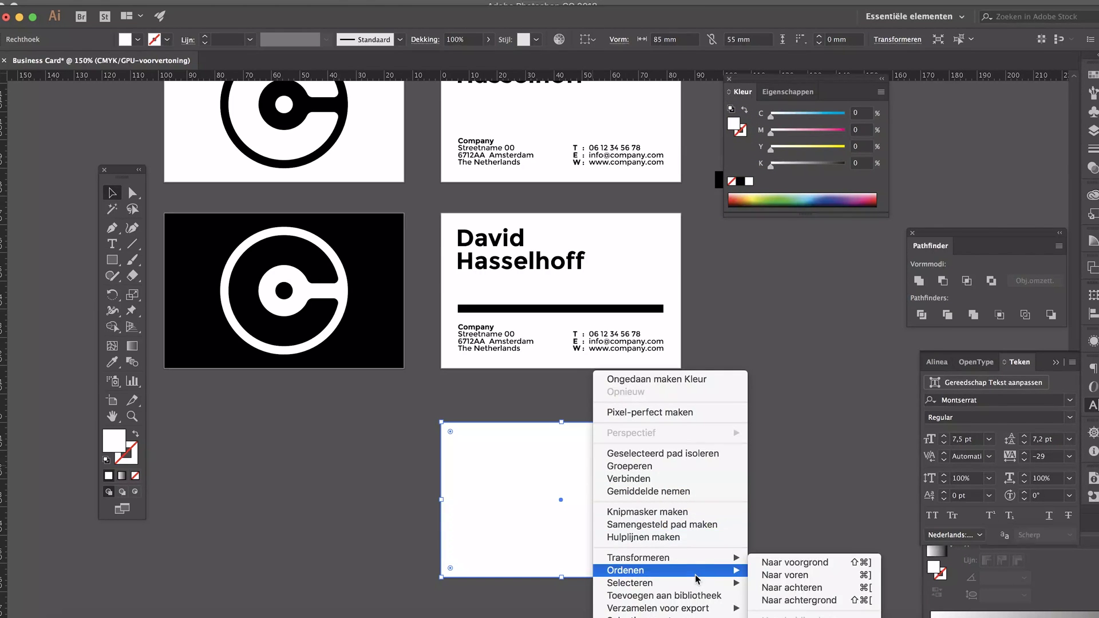
click(791, 602)
Step: Select and copy all the bottom card's artwork, then switch to the Photoshop mockup
click(753, 540)
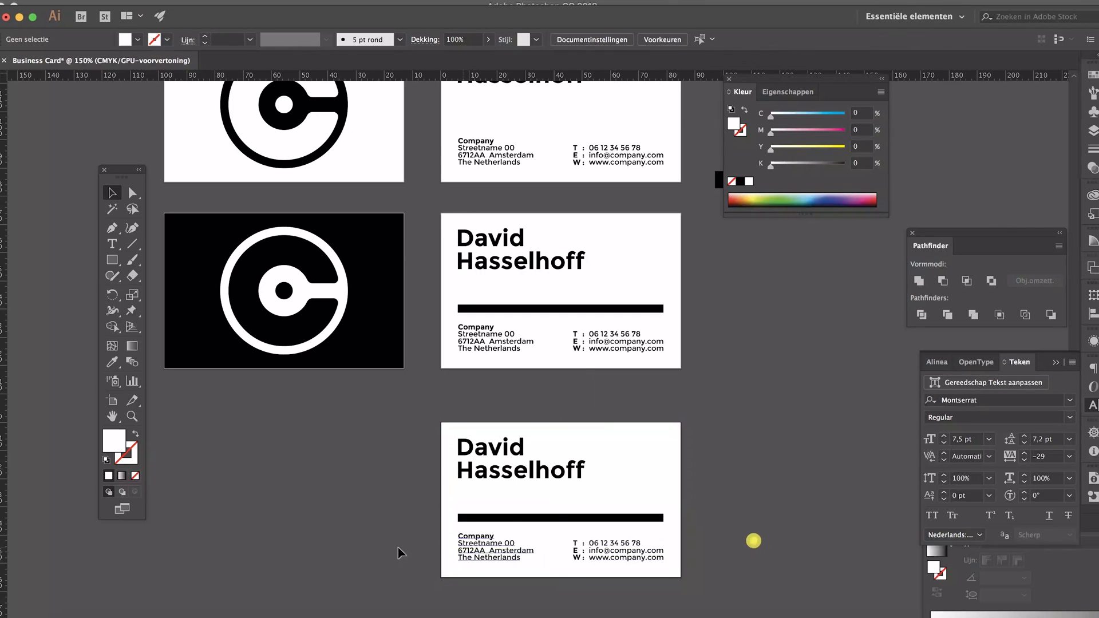
drag(621, 473, 371, 586)
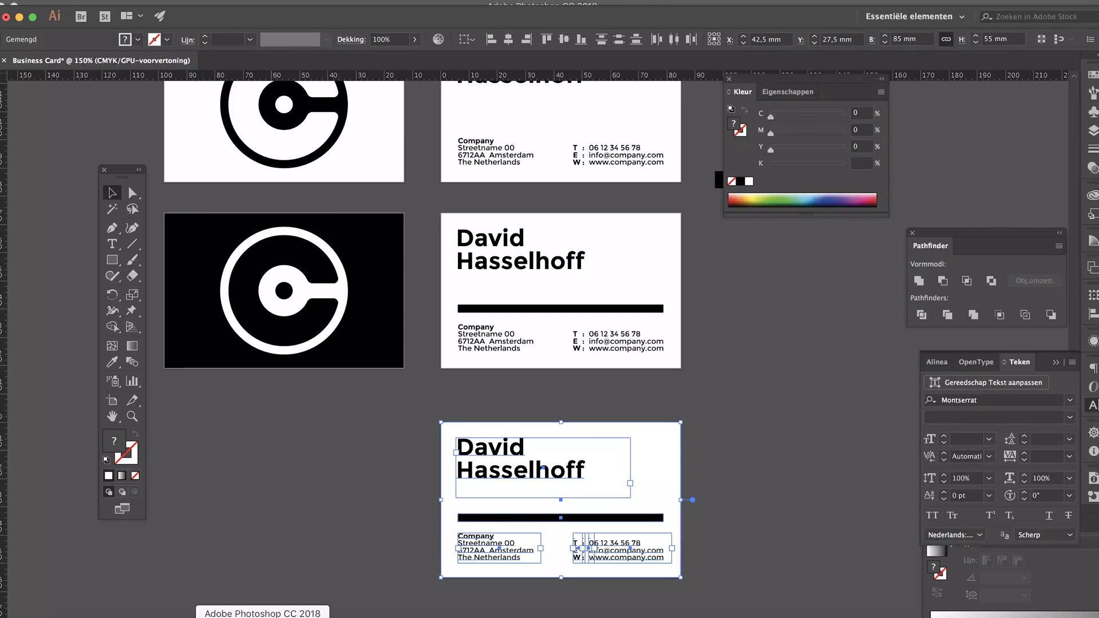
click(262, 616)
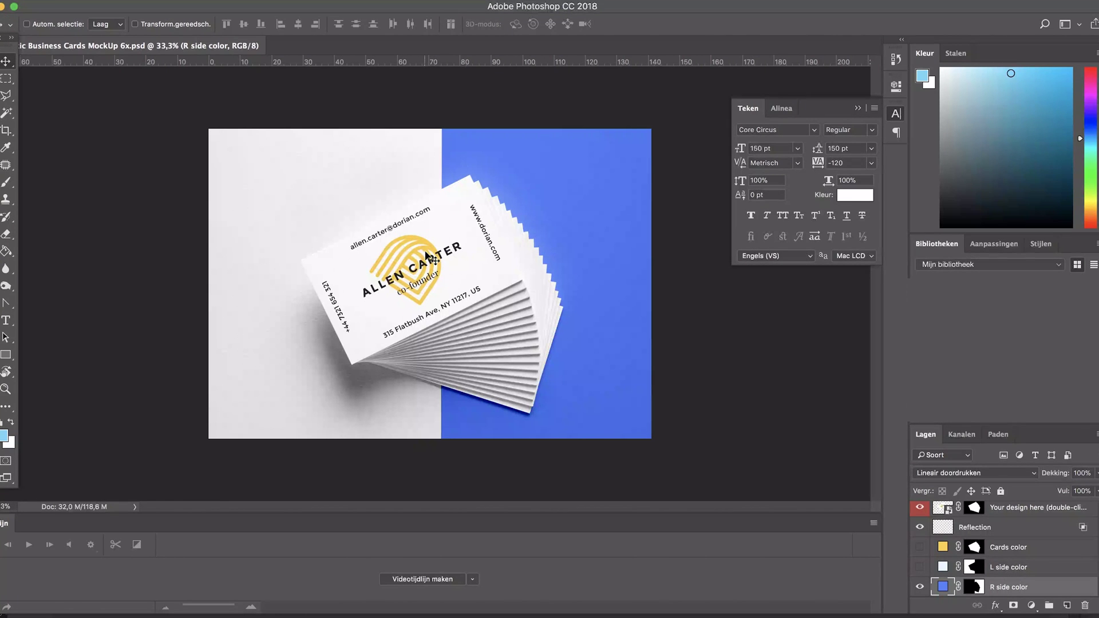
Step: Open the mockup's 'Your design here' smart object for editing
scroll(967, 519, up, 1)
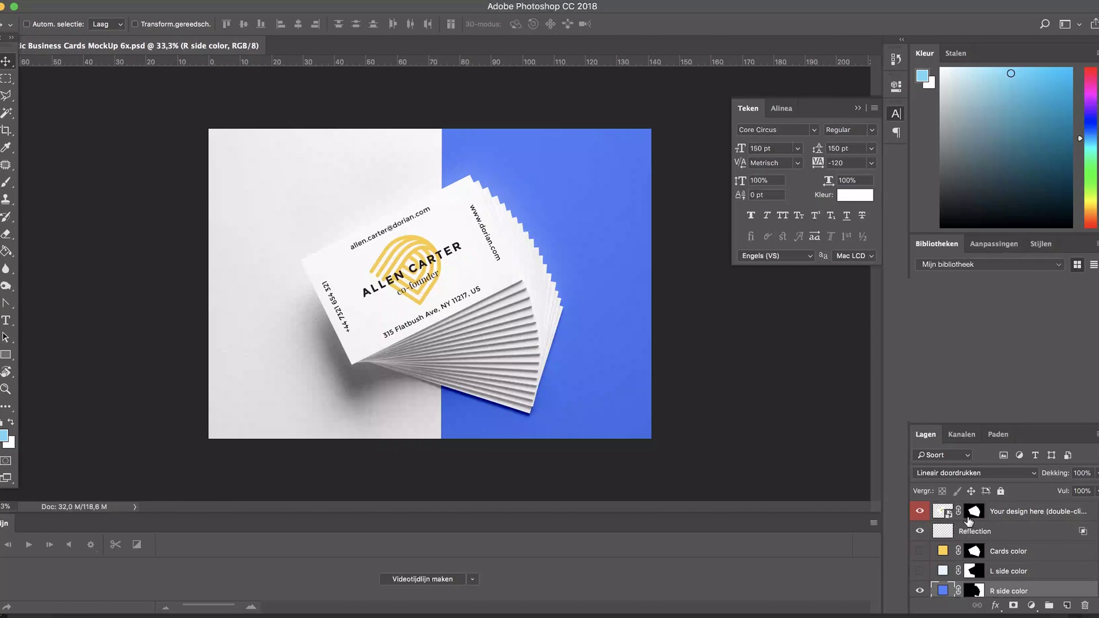
click(1013, 515)
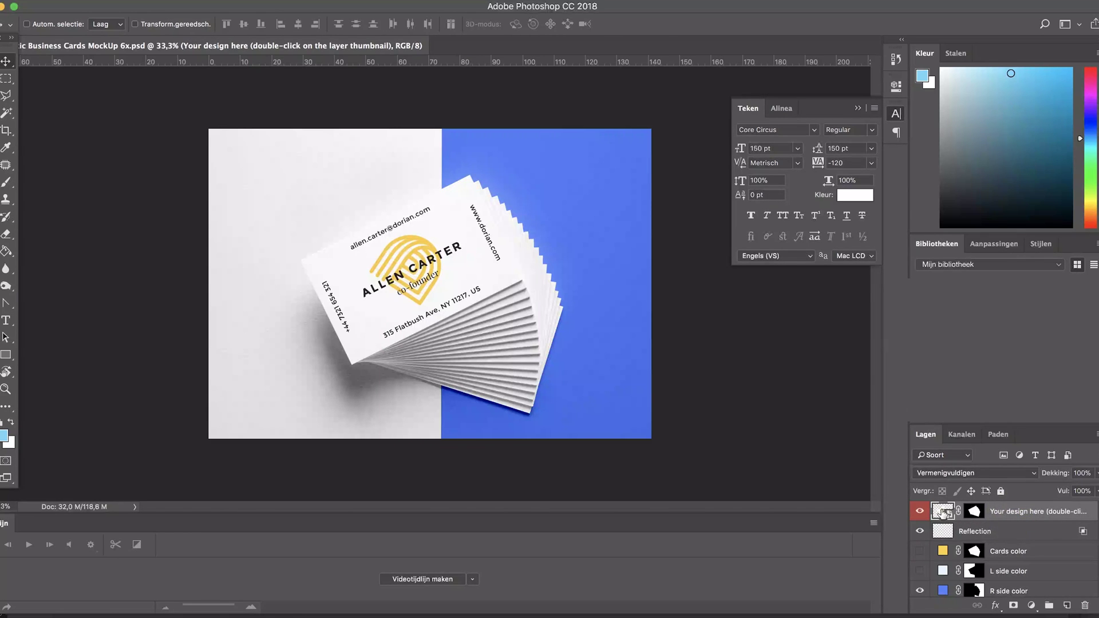
double_click(943, 512)
click(589, 351)
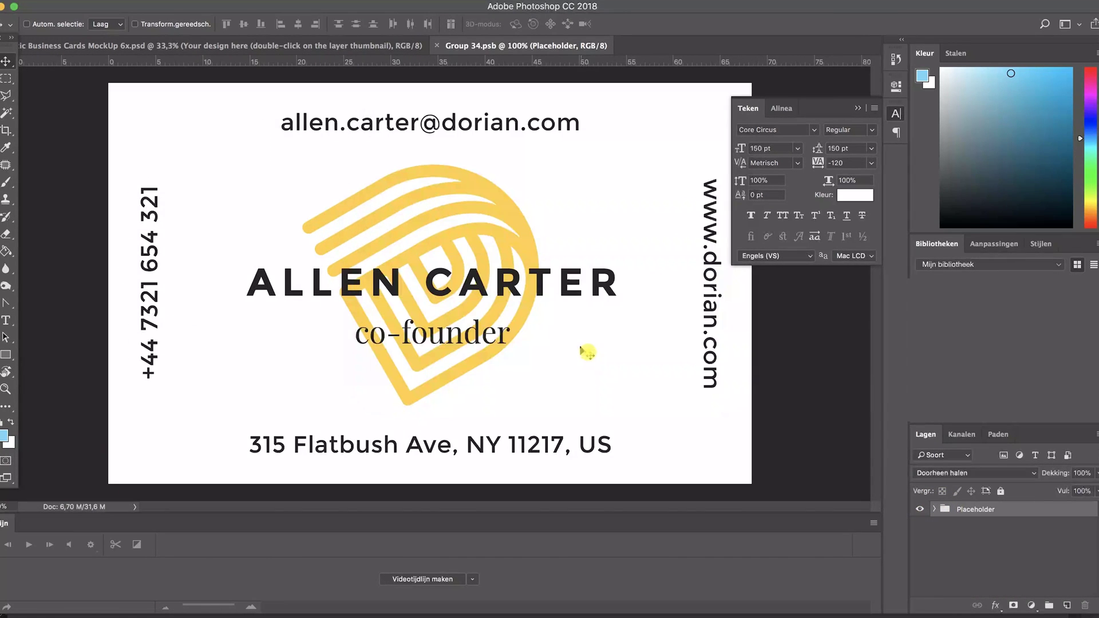
Step: Paste the bar card as a Smart Object, scale it to fill the placeholder, and save
key(super+minus)
key(super+v)
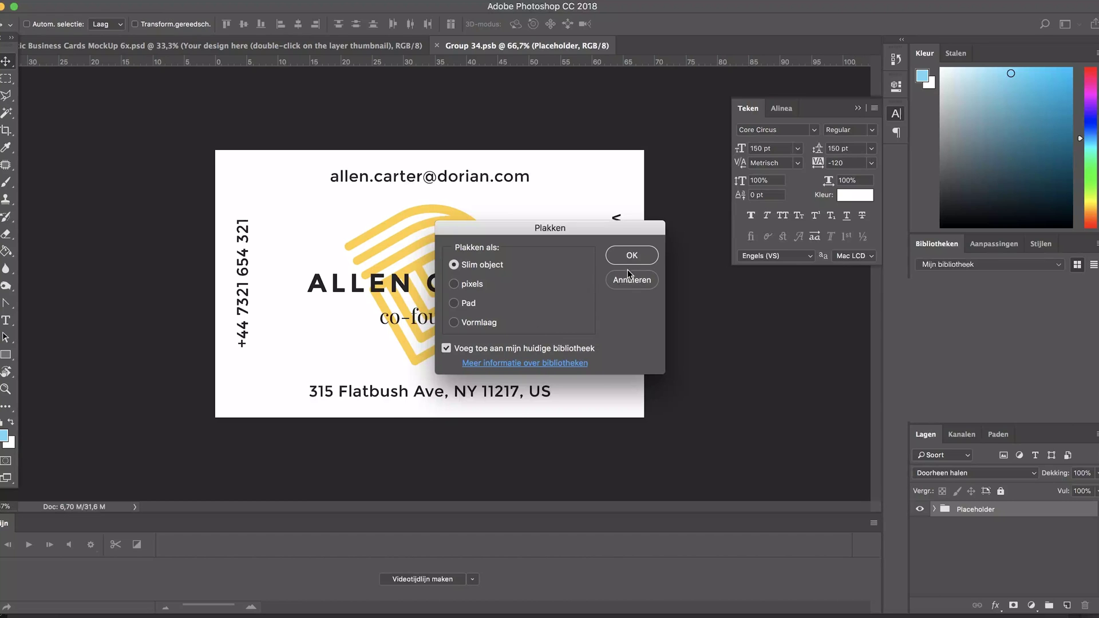
click(632, 255)
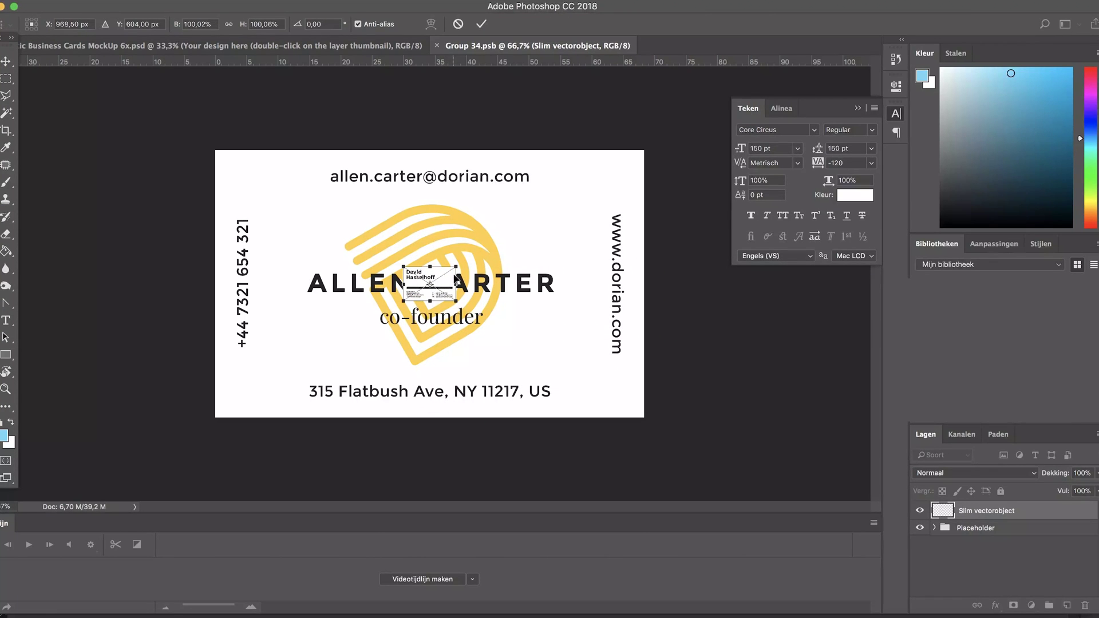
drag(456, 268, 645, 168)
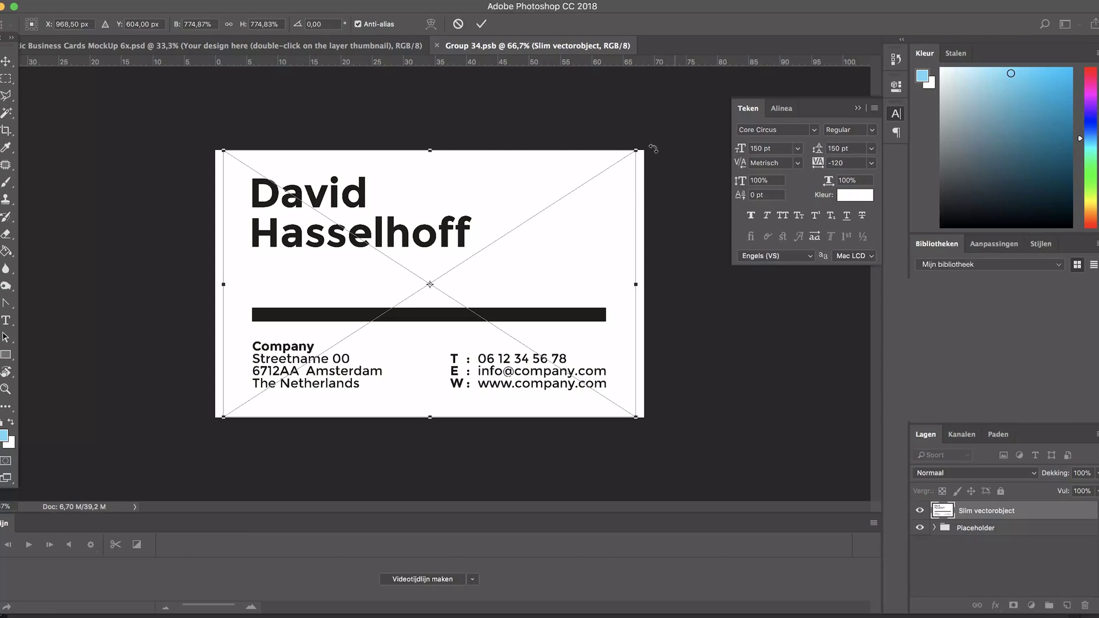
drag(639, 153, 654, 150)
key(Return)
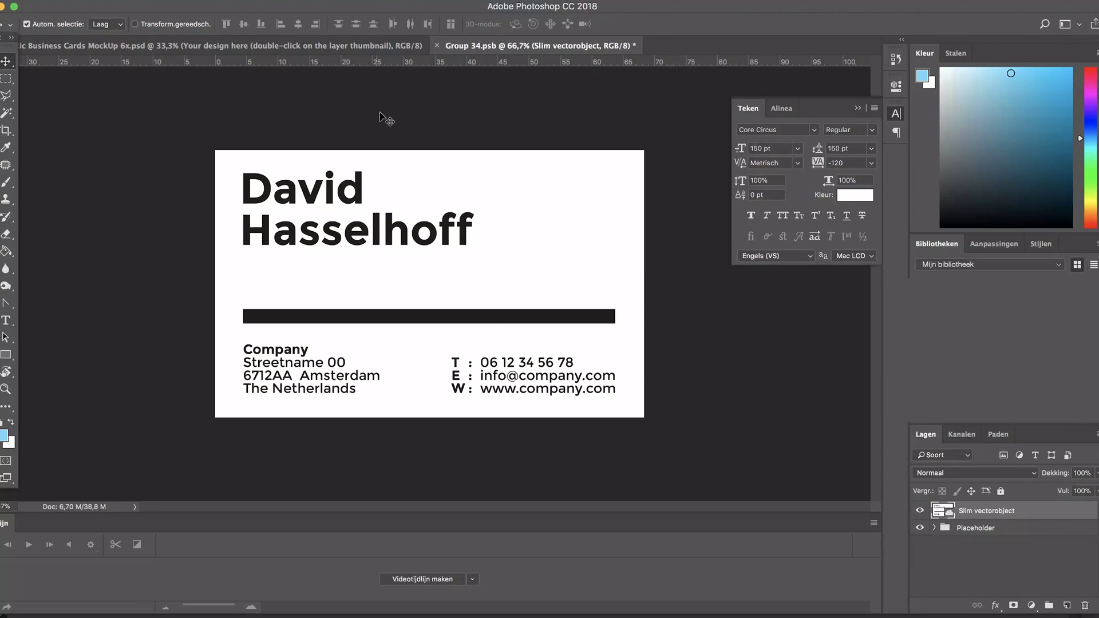
key(ctrl+s)
click(330, 49)
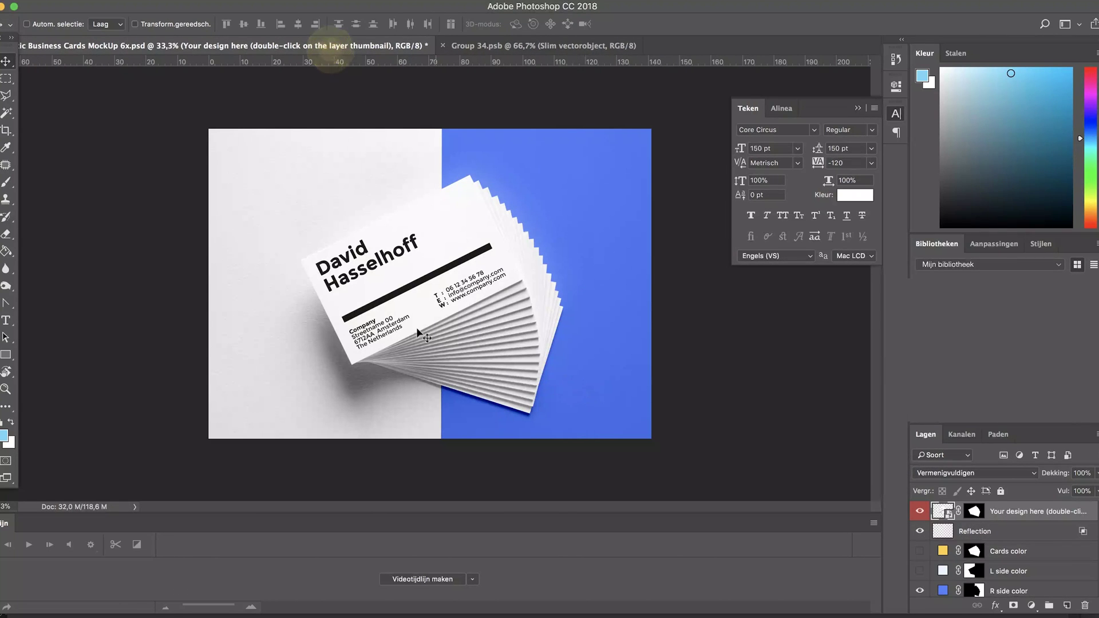
Step: Recolour the right-side background fill layer from blue to grey #727272
scroll(983, 565, down, 1)
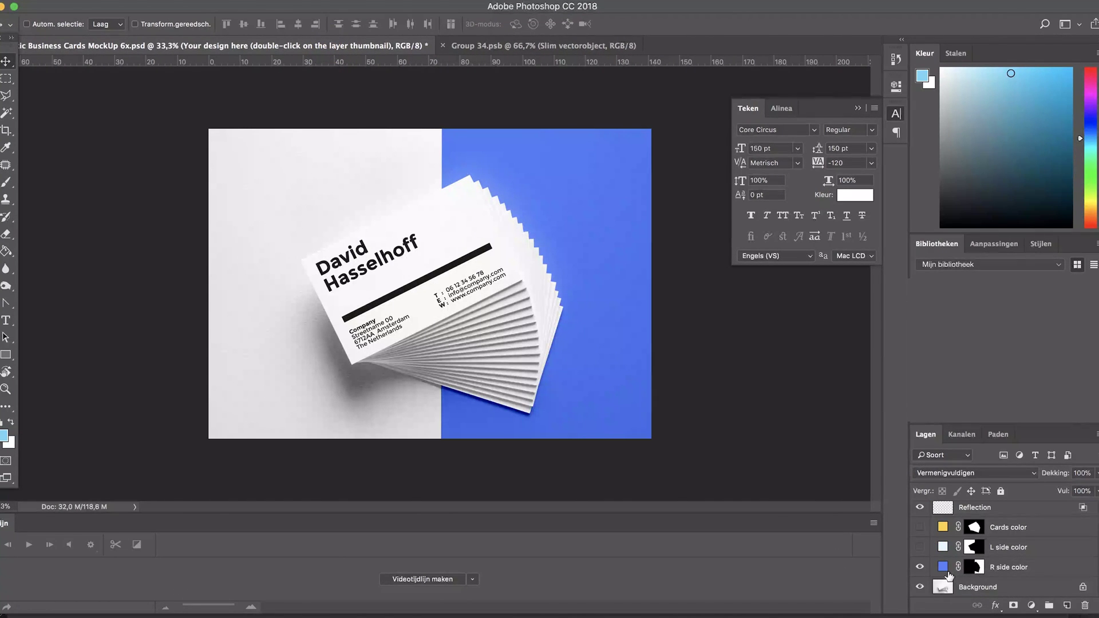
double_click(941, 566)
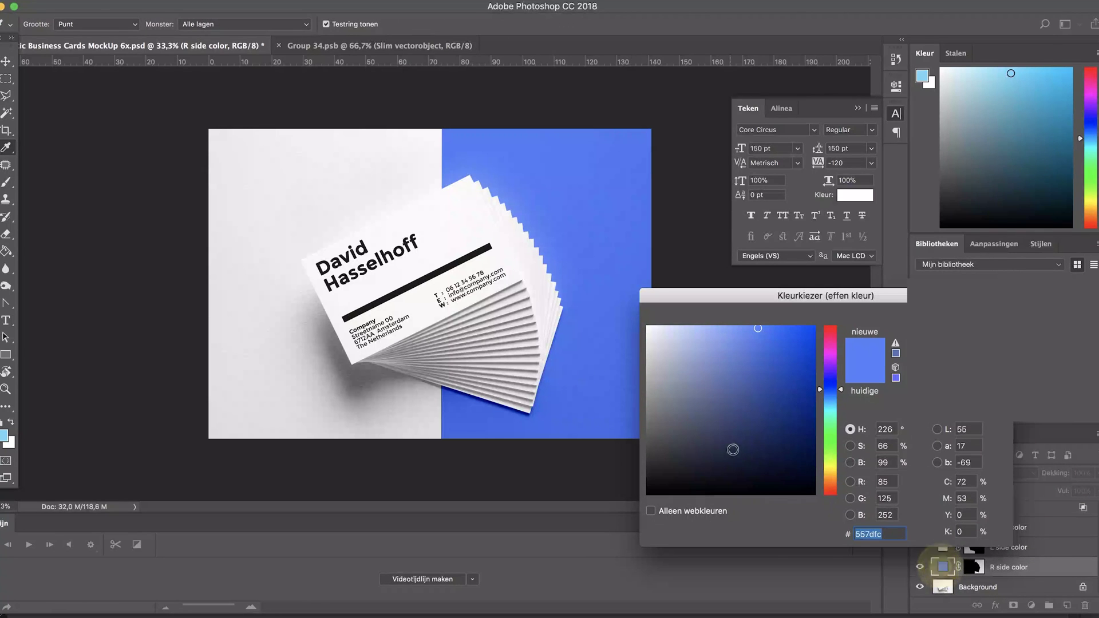
drag(710, 440, 648, 422)
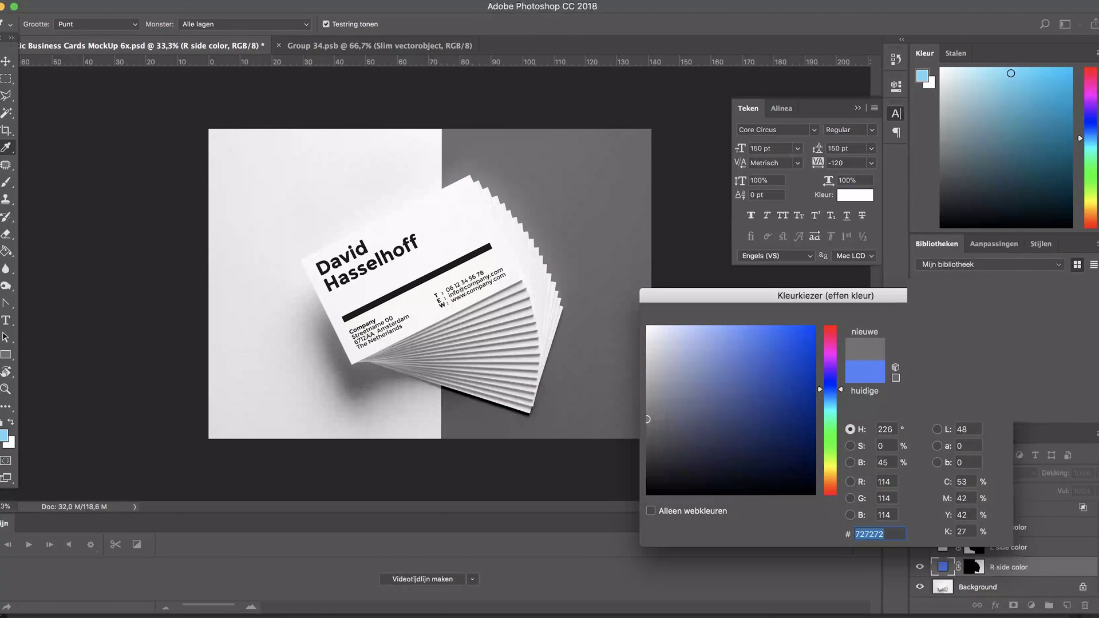
key(Return)
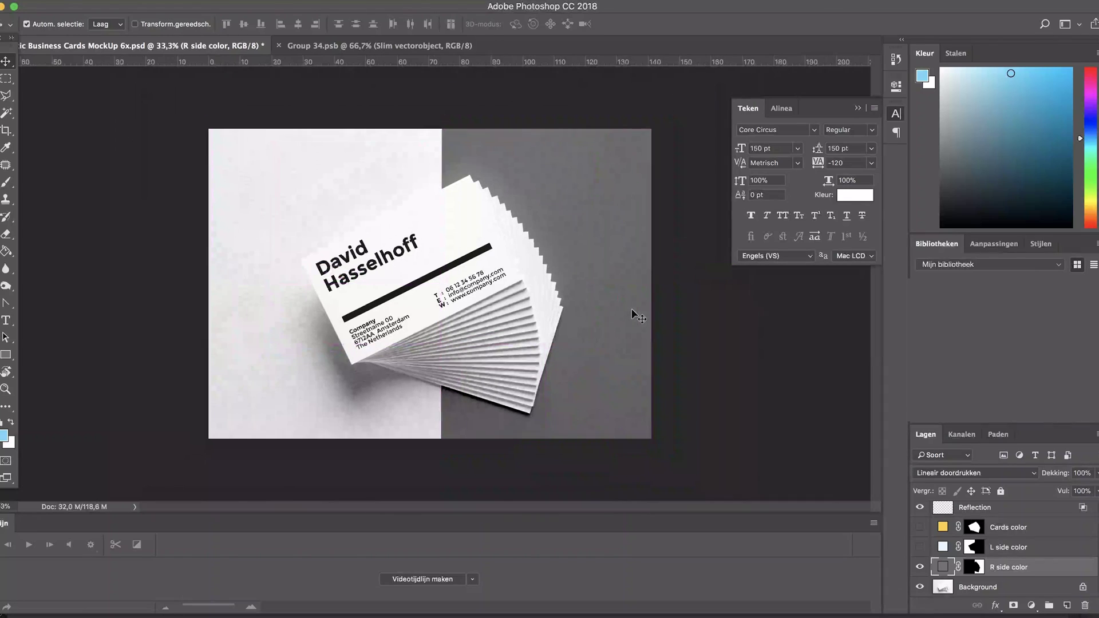
key(super)
Step: Return to the Illustrator card layout and show the guides and bleed outlines
key(super+Tab)
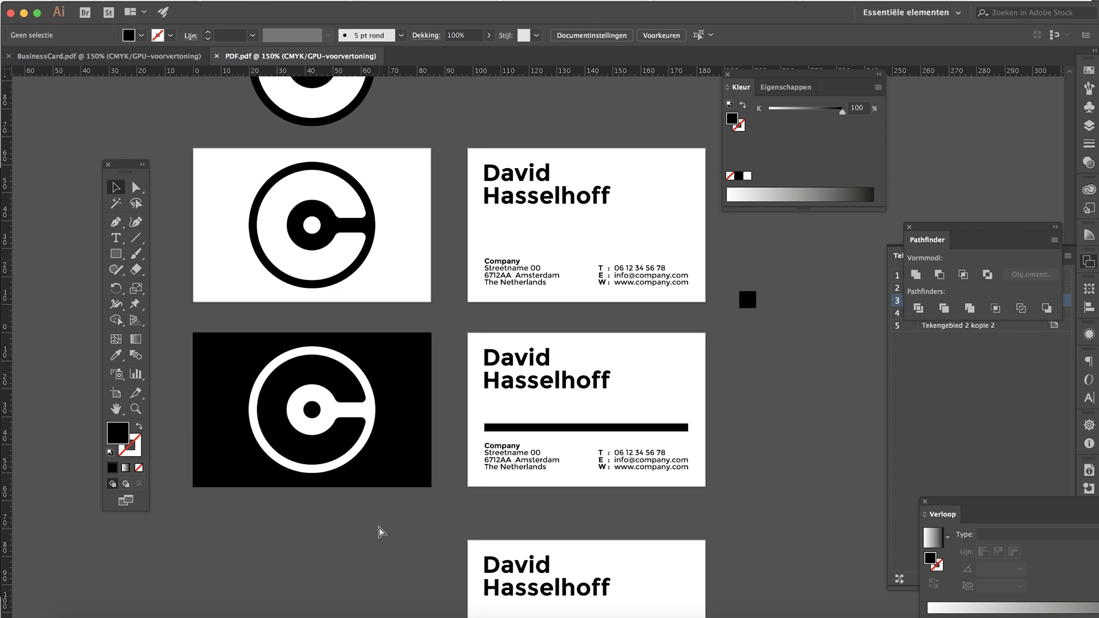
key(super+semicolon)
Step: Stretch the black front background to 91 × 61 mm, reaching the red bleed lines
click(410, 473)
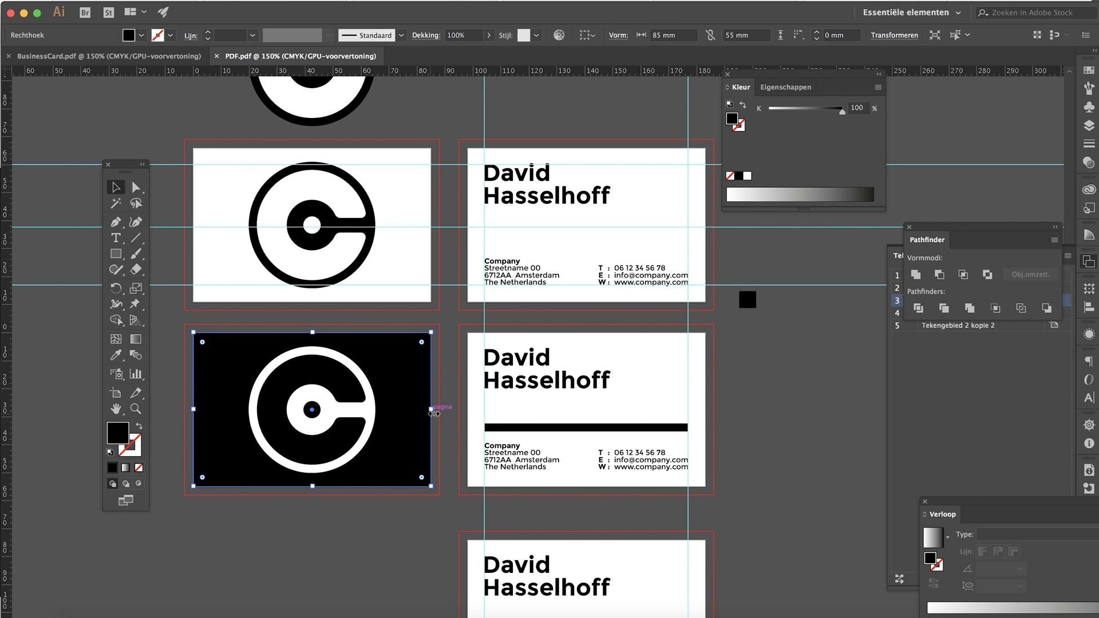
drag(431, 409, 442, 414)
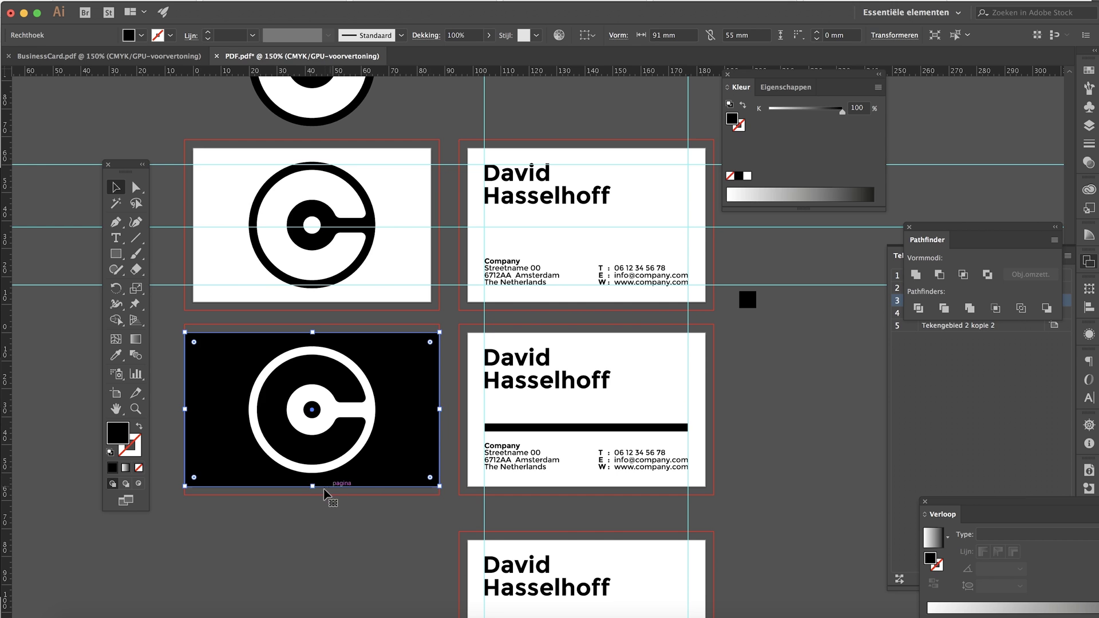
drag(316, 491, 313, 496)
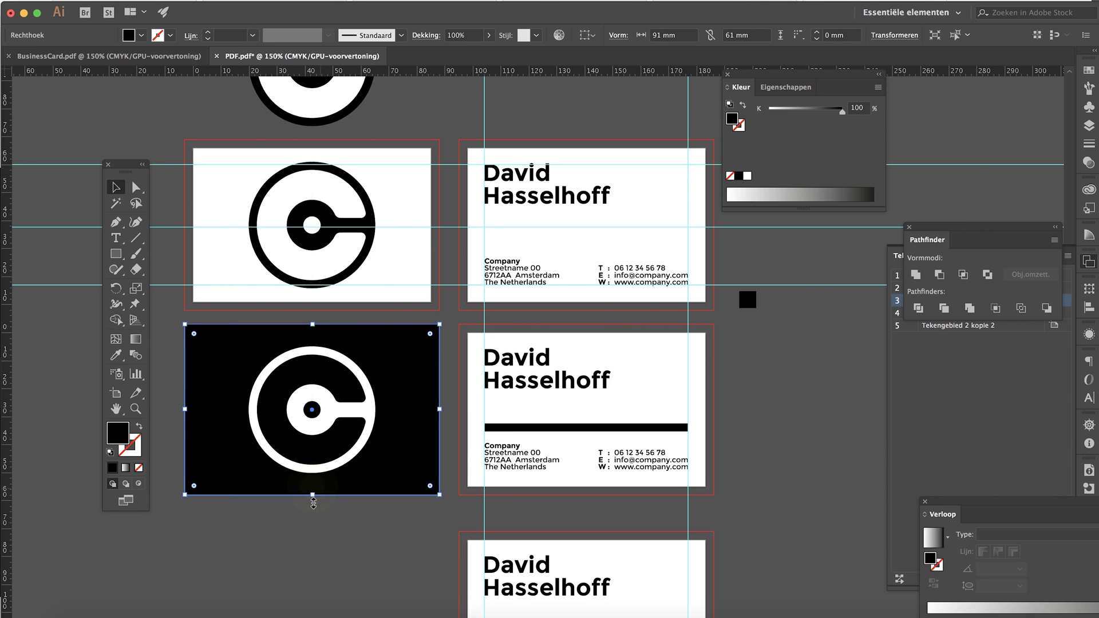
drag(339, 538, 418, 488)
click(411, 517)
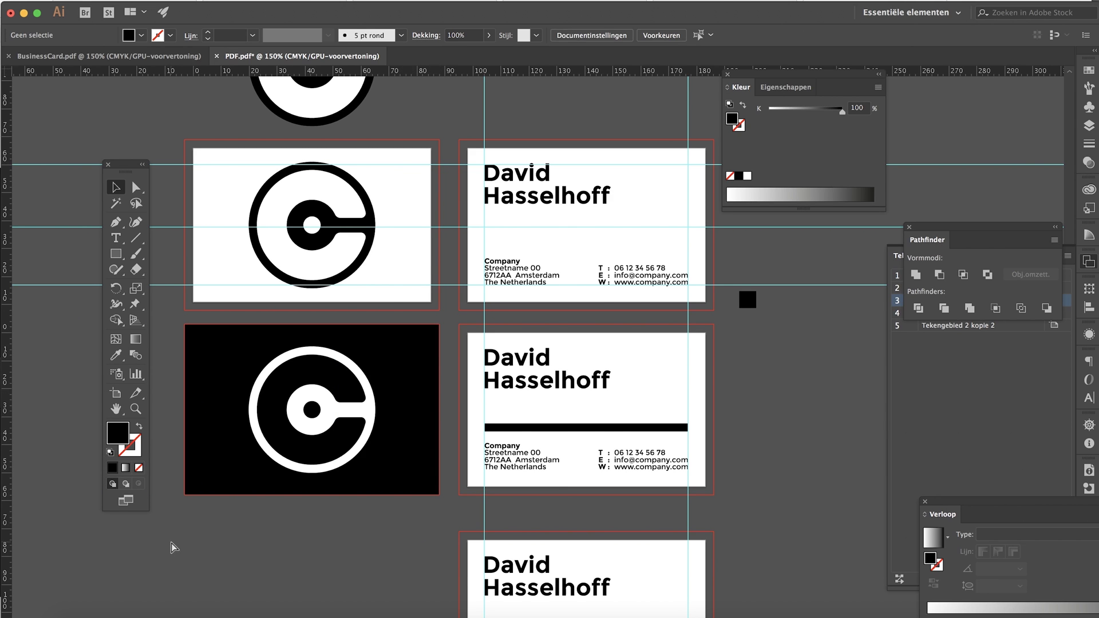
Step: Make artboard 3 active and select the front card's black background
click(953, 384)
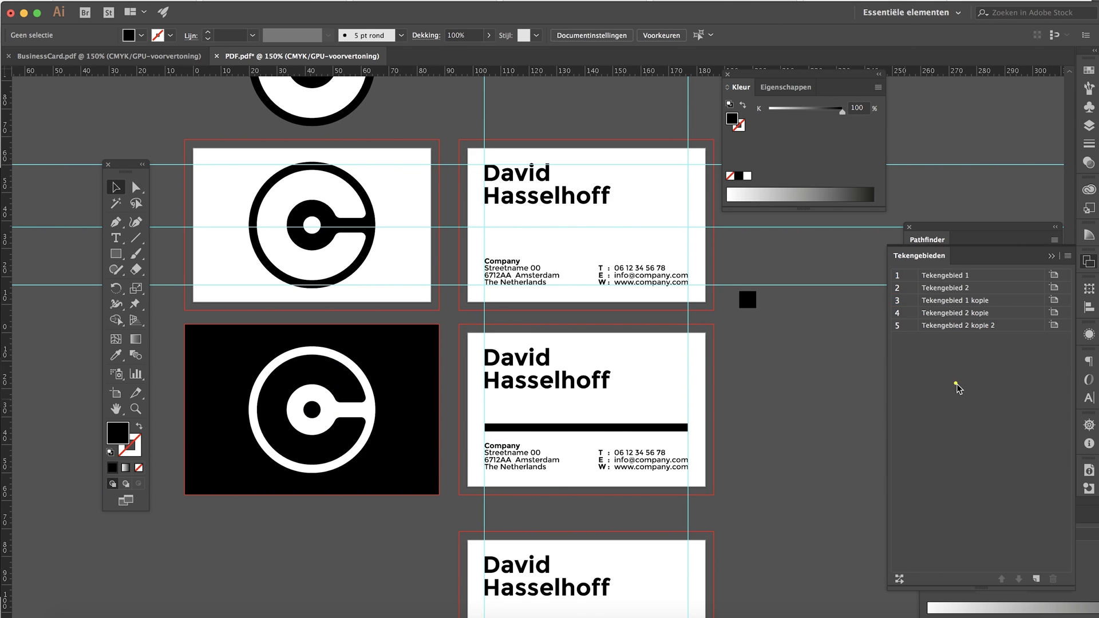
click(399, 423)
click(630, 394)
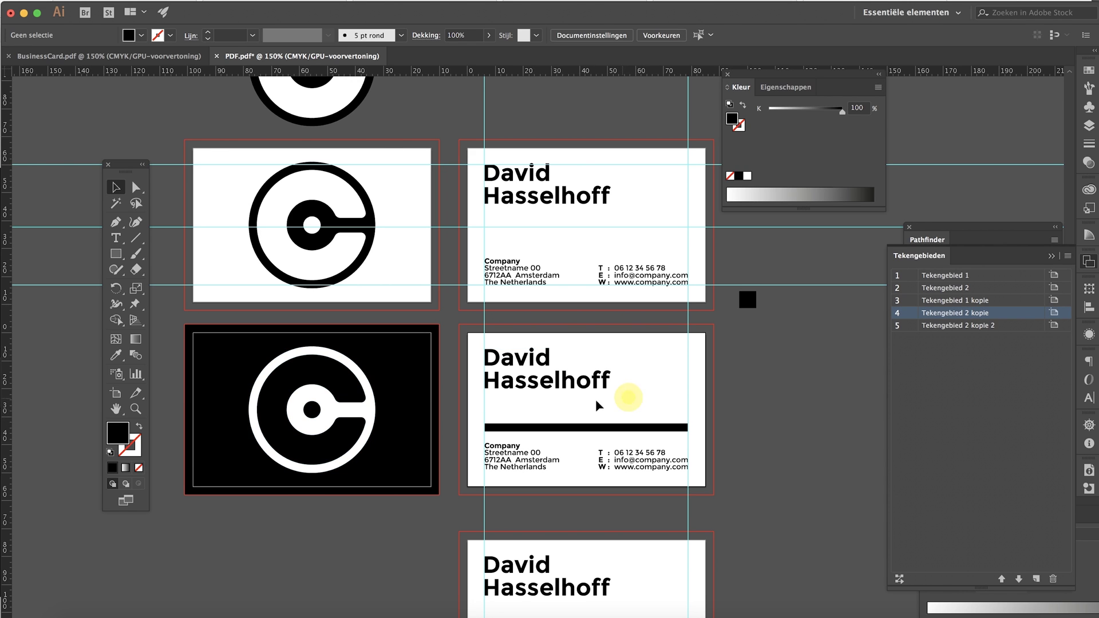
click(399, 394)
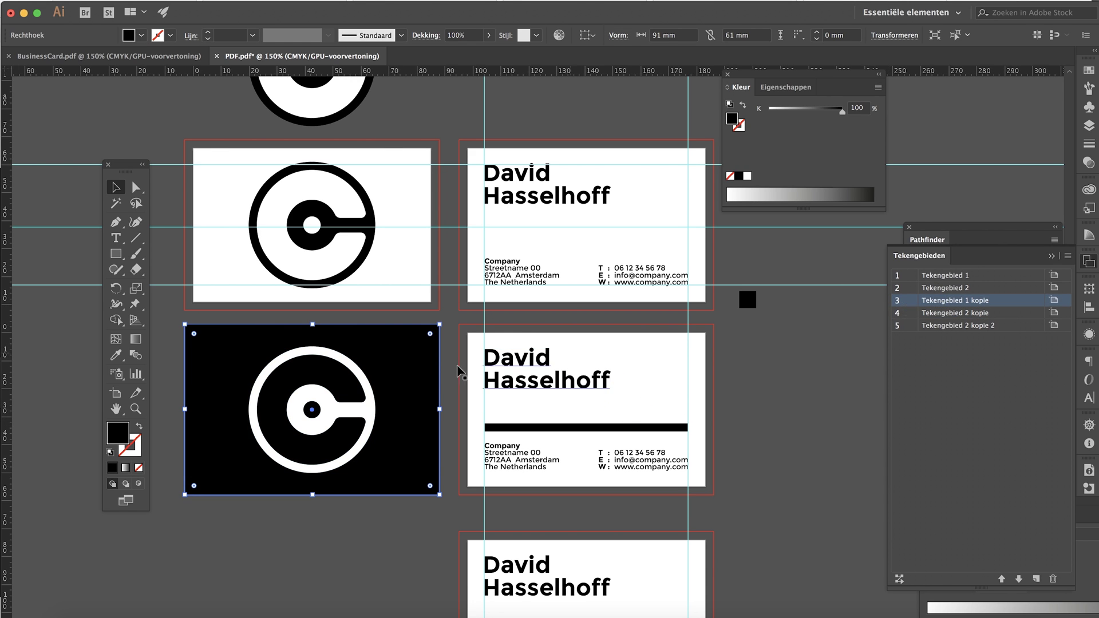
click(613, 401)
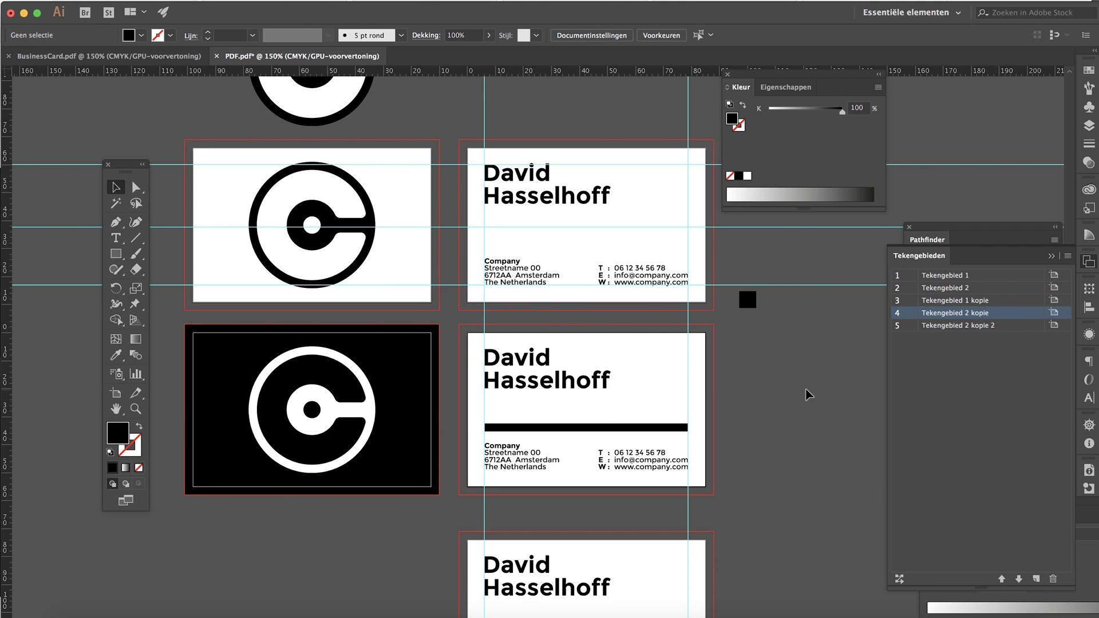
click(399, 395)
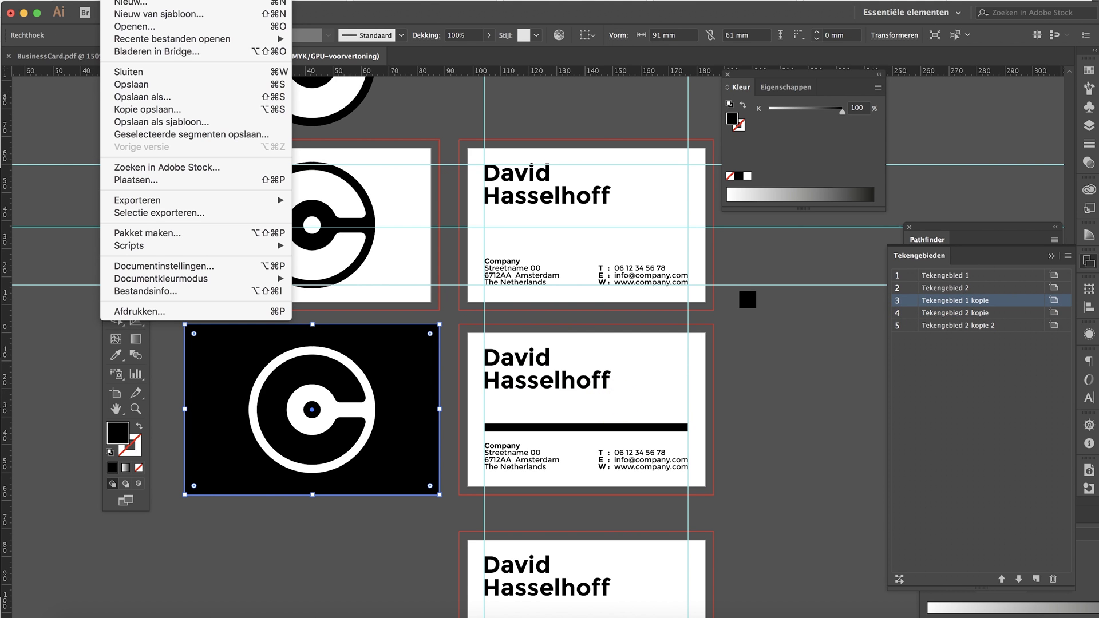
Step: Save a copy named 'BusinessCard Final' as PDF with artboard range 3-4
click(141, 97)
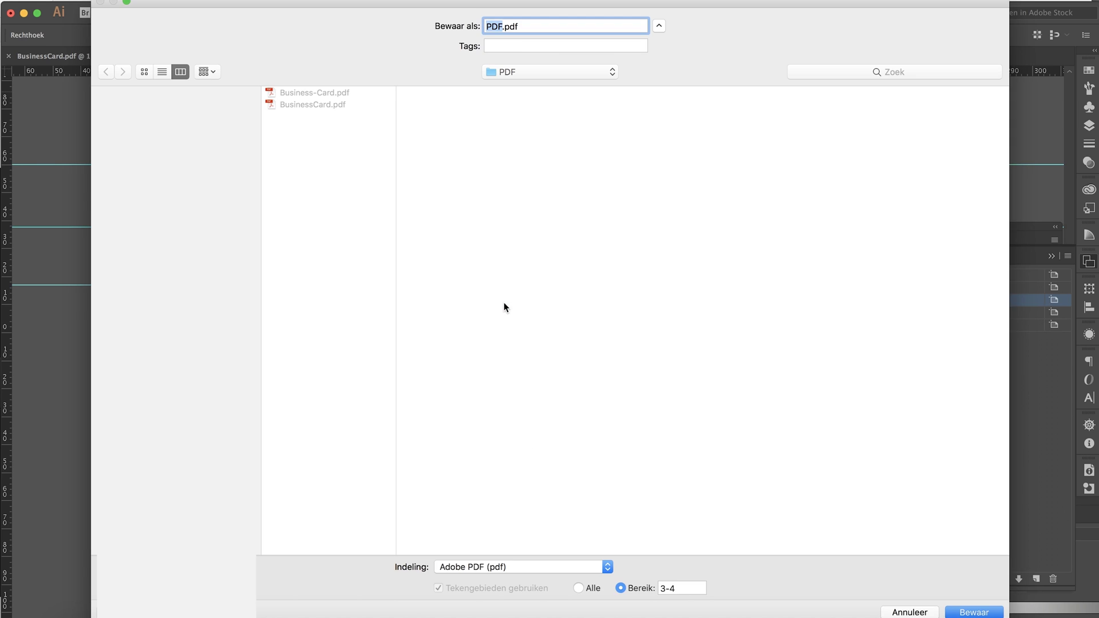
text(BusinessCard Final)
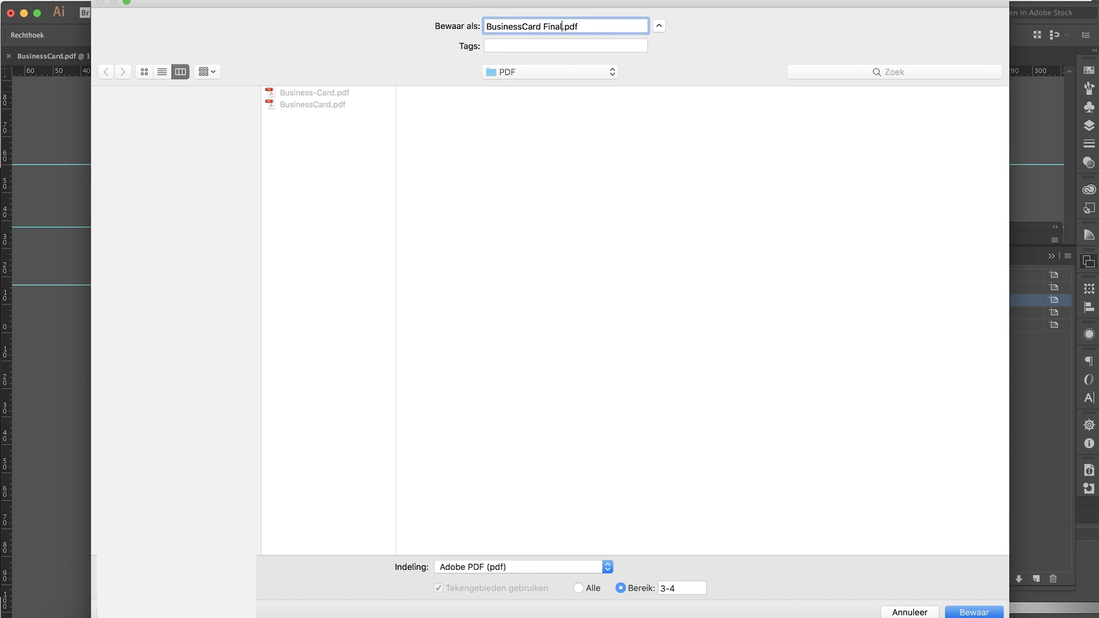
click(581, 591)
click(692, 588)
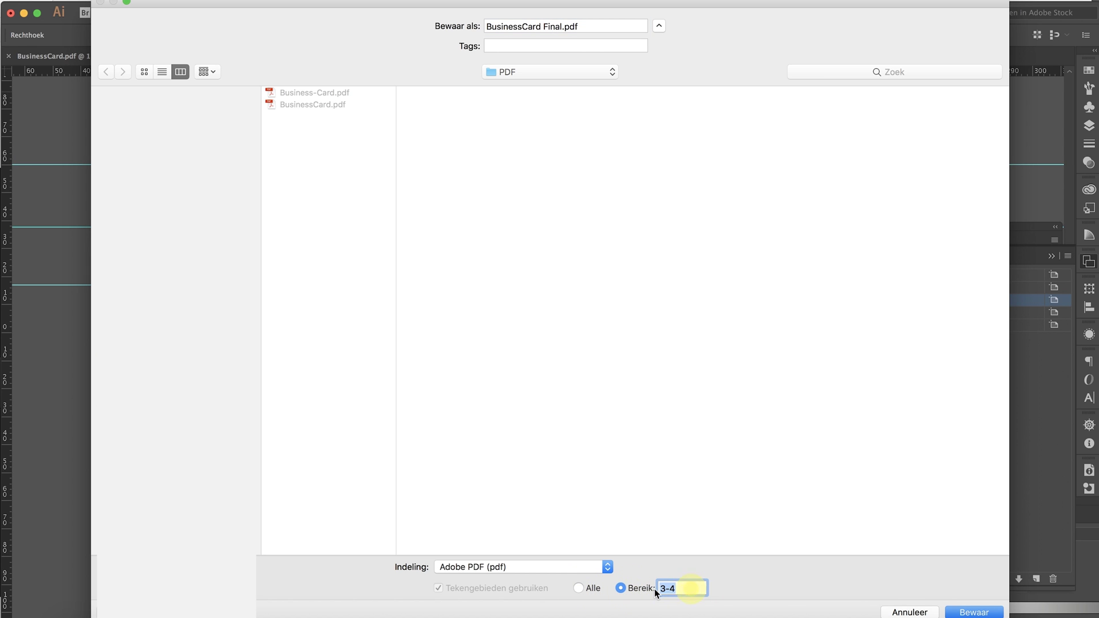
click(985, 613)
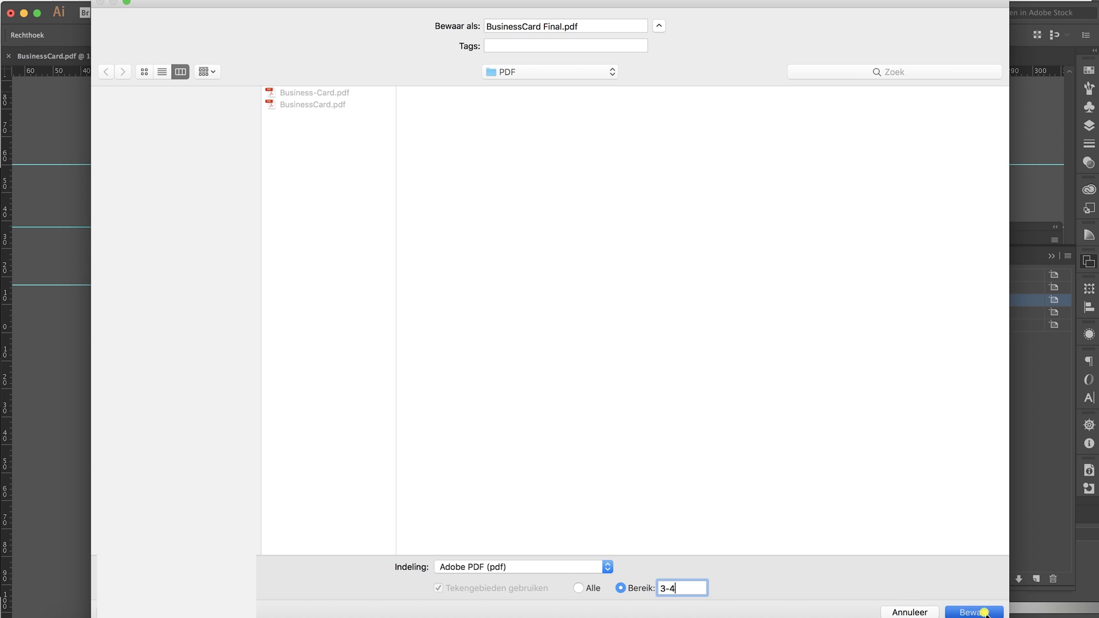
Step: Apply the SheetCmyk_1v4_IND4 PDF preset
click(251, 115)
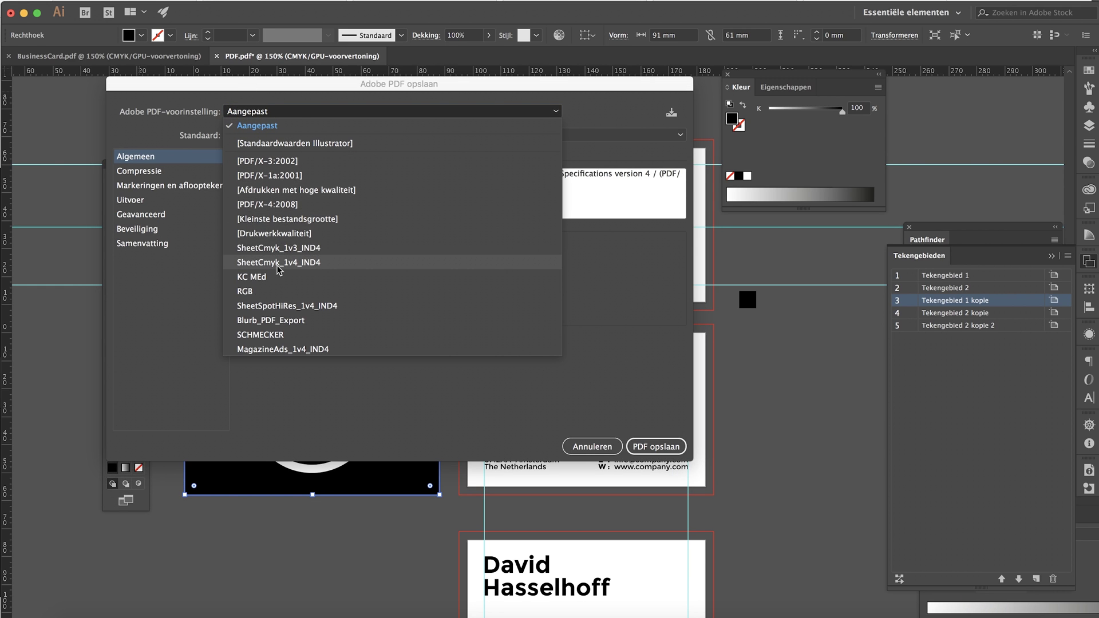
click(280, 262)
click(277, 111)
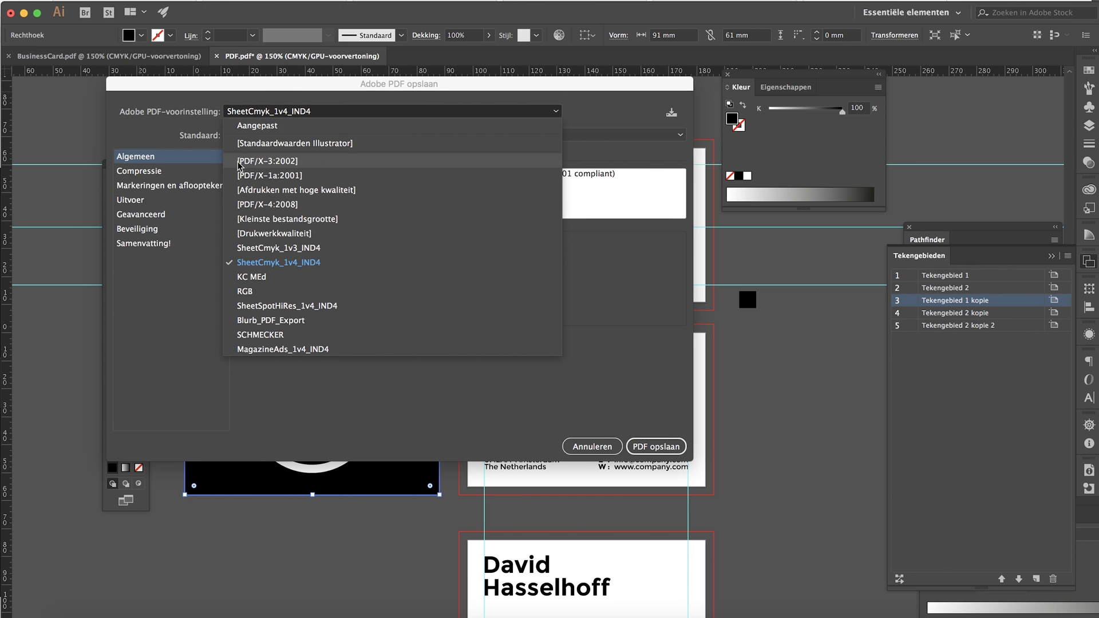
click(177, 171)
Step: Drop registration marks and page info, set 3 mm mark offset, use document bleed, and save the PDF
click(156, 186)
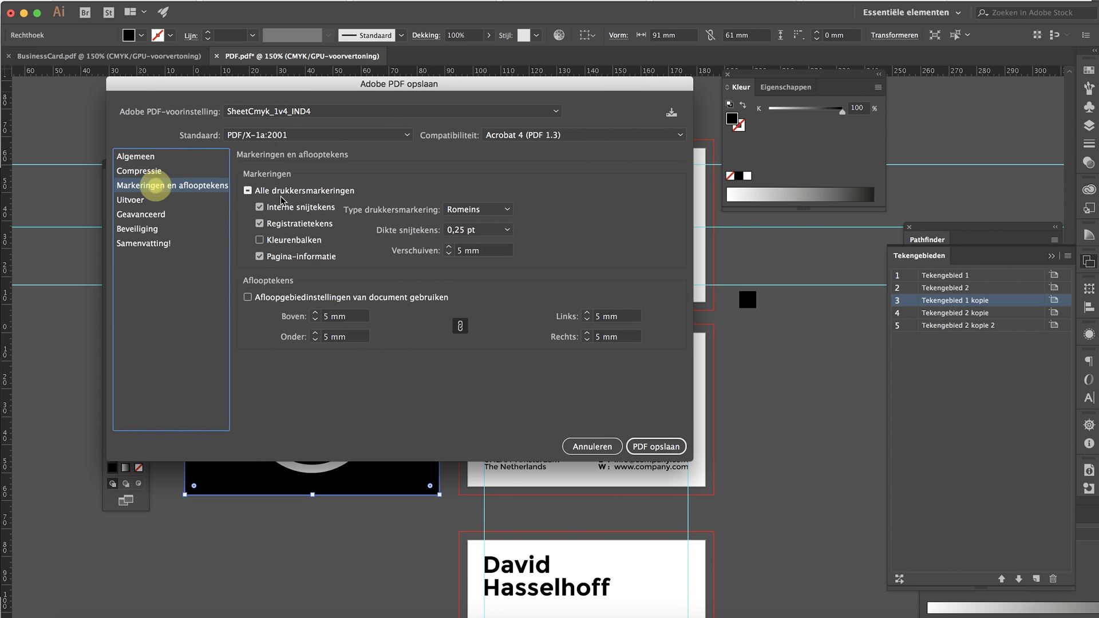
click(260, 224)
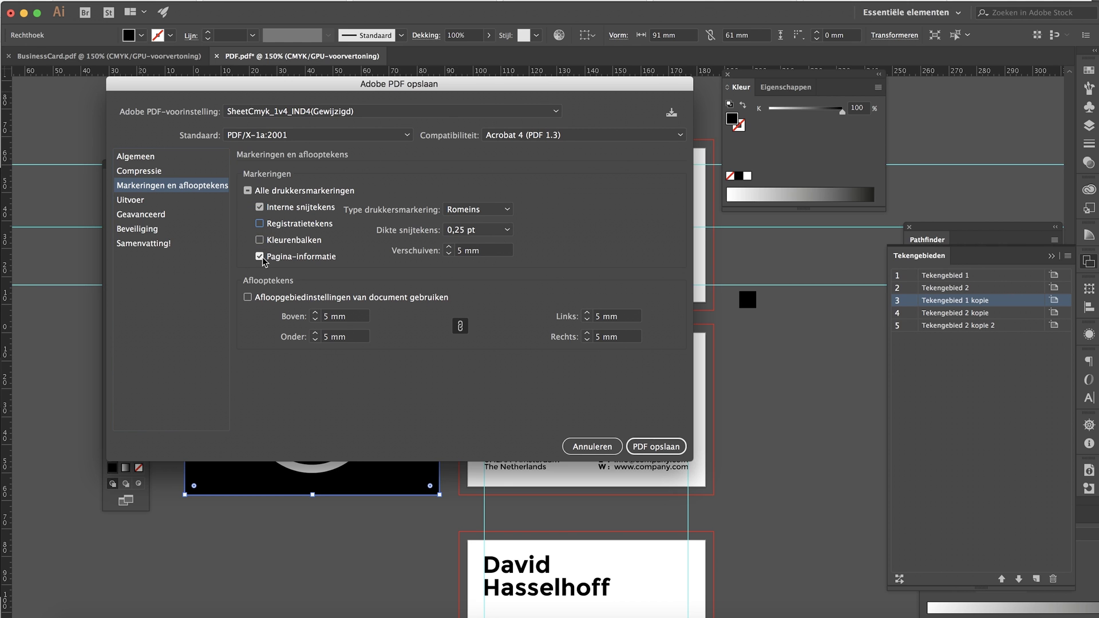
click(260, 256)
click(486, 250)
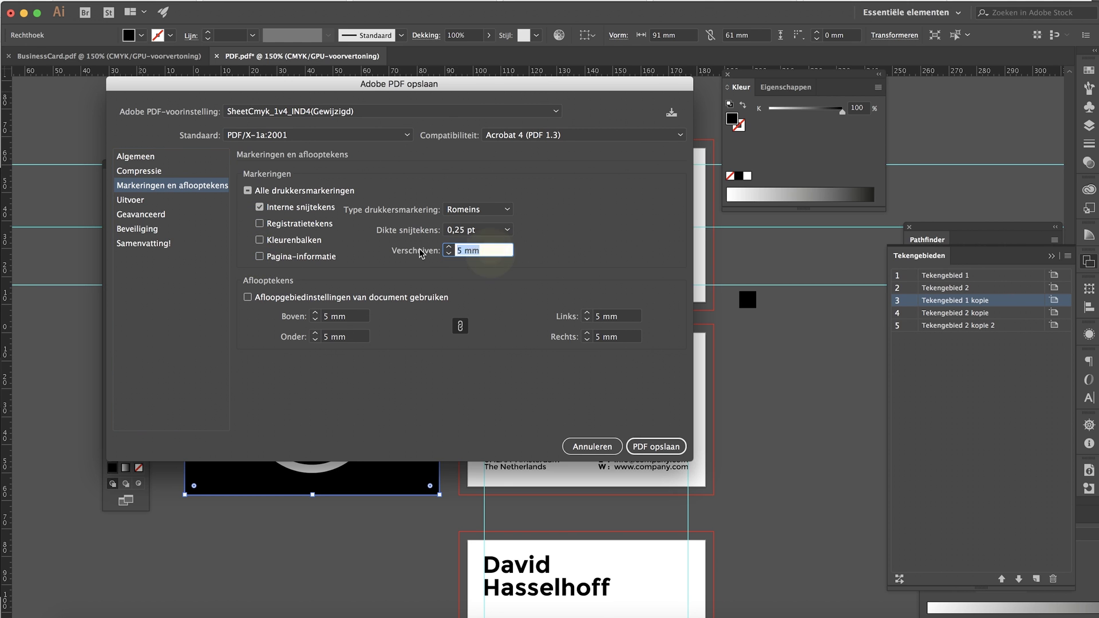
text(3)
click(350, 318)
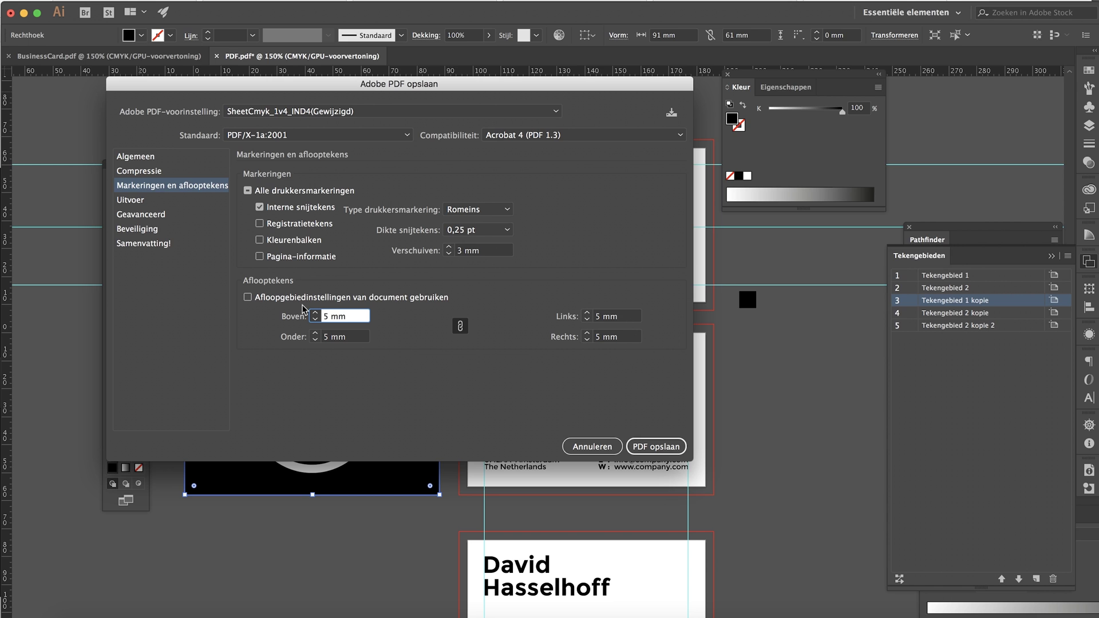
click(258, 297)
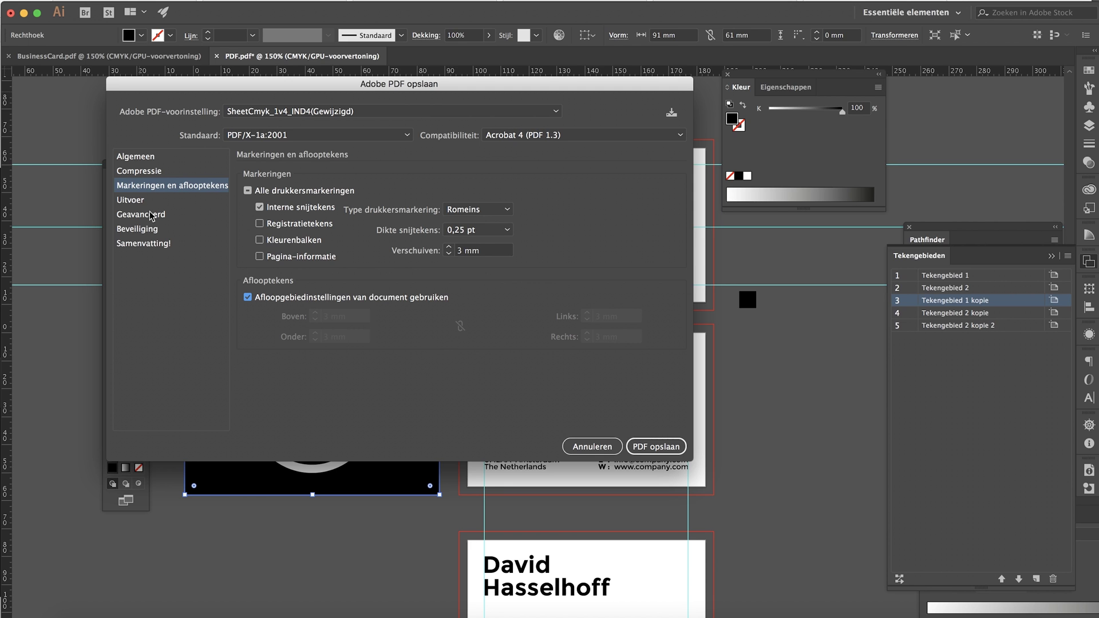
click(657, 447)
click(534, 308)
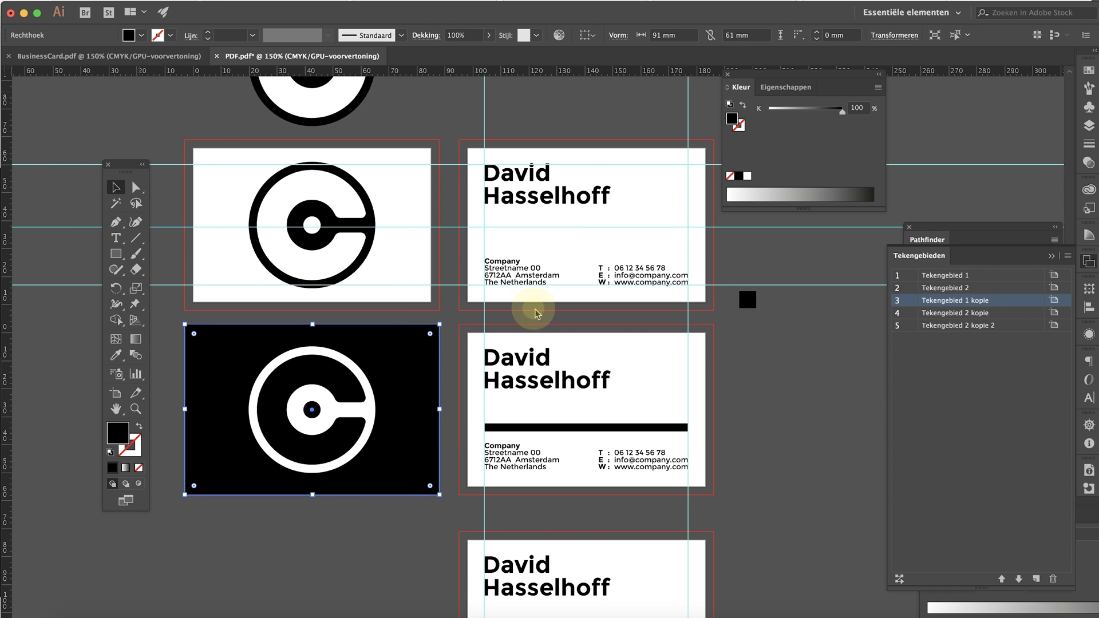
click(81, 613)
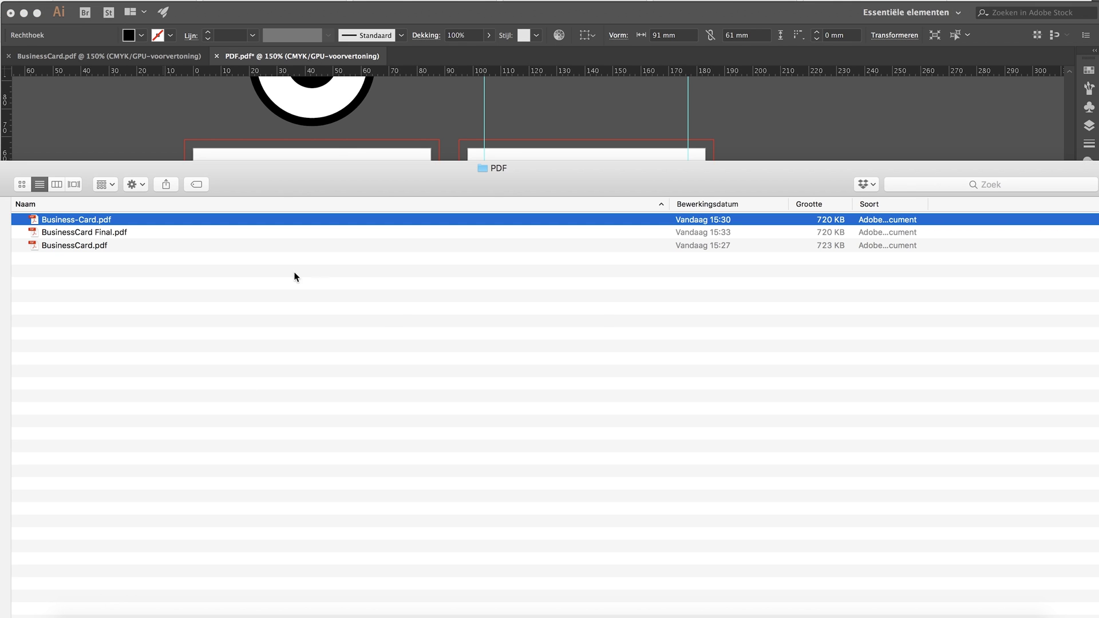
click(114, 233)
key(space)
scroll(457, 297, down, 5)
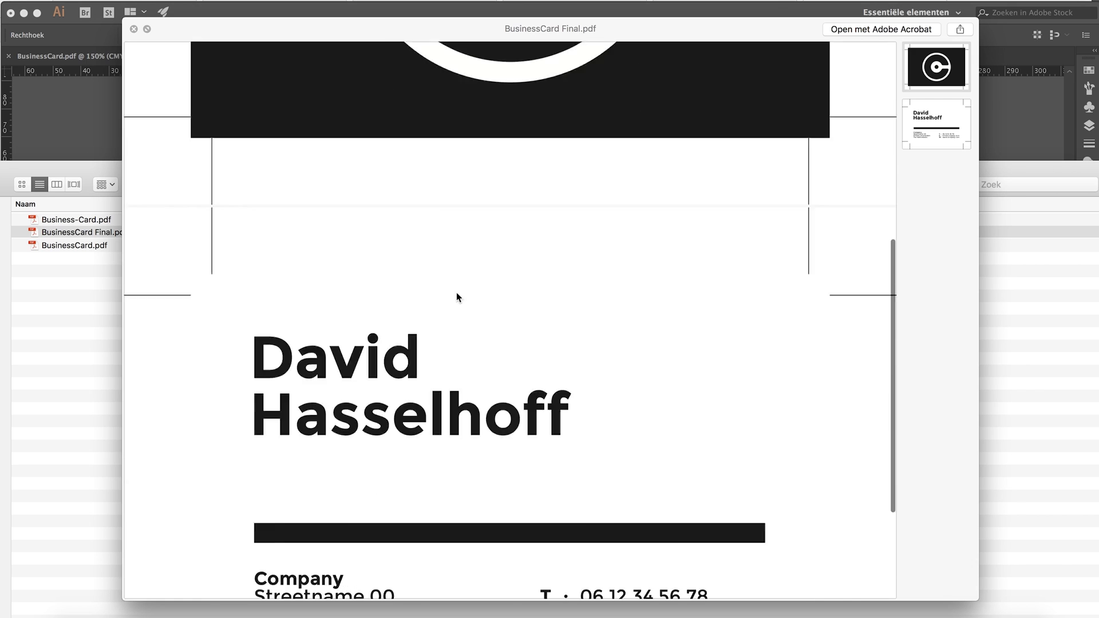
scroll(463, 263, up, 10)
key(space)
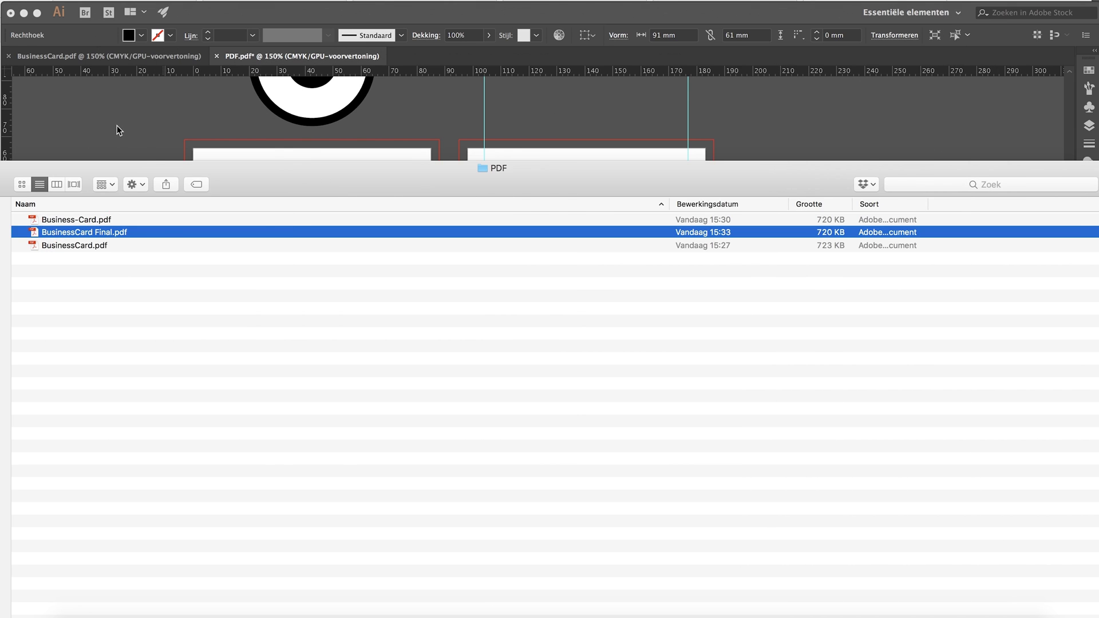
click(117, 125)
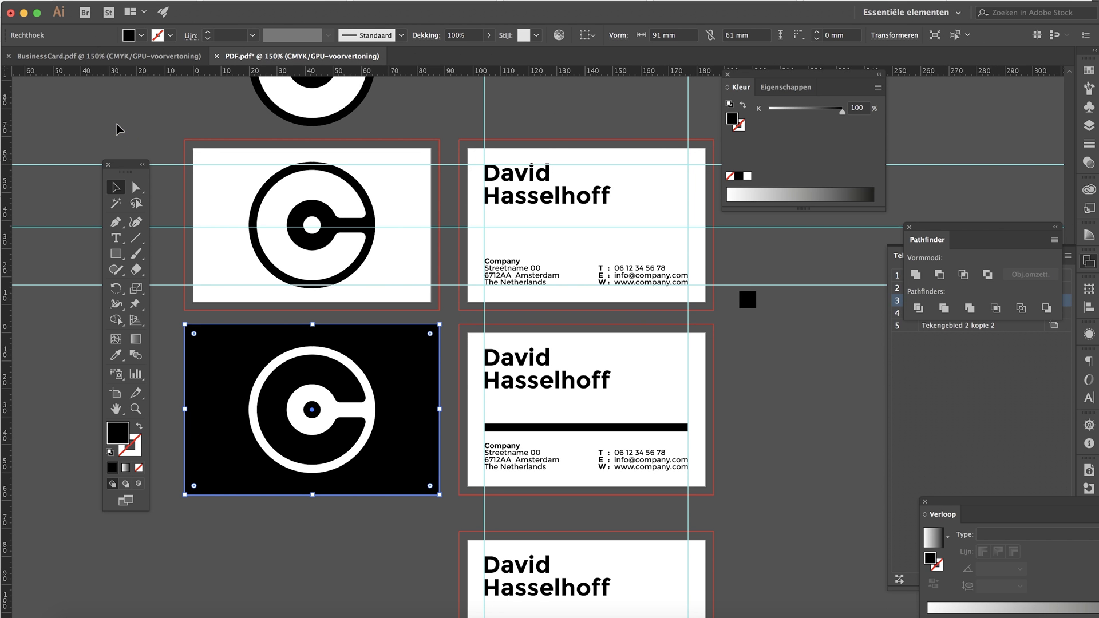